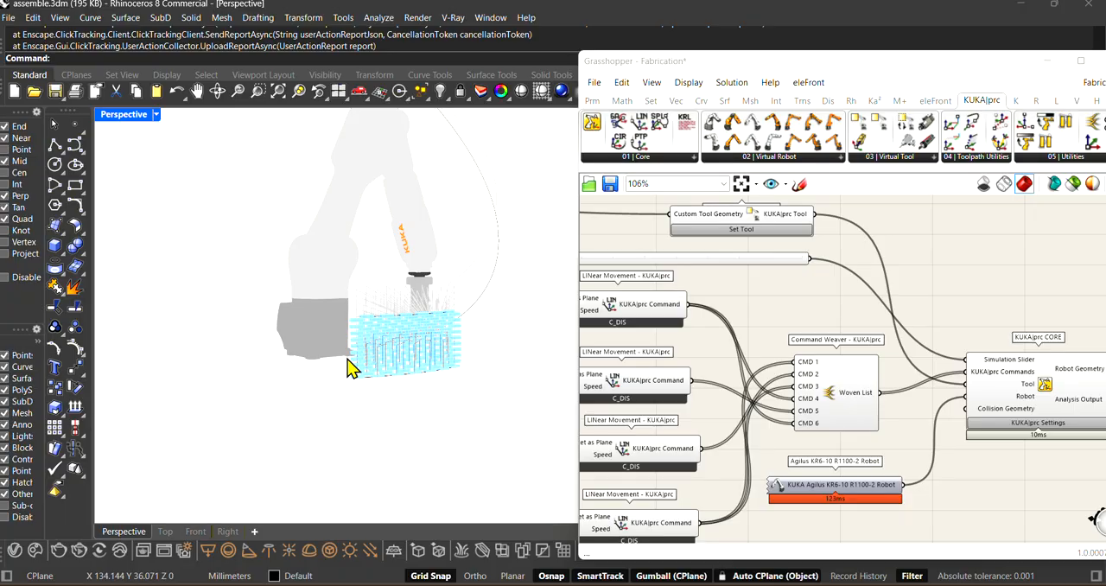
Step: Examine the blue brick wall and the KUKA robot from several angles
scroll(350, 367, "up", 5)
right_click_drag(495, 331, 455, 451)
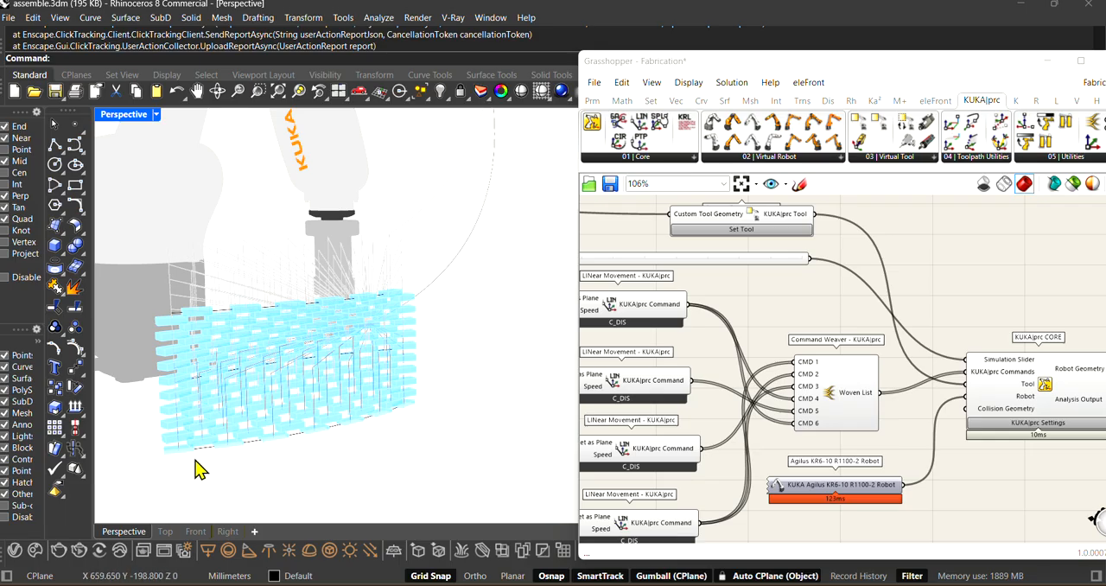
right_click_drag(337, 452, 488, 311)
right_click_drag(387, 422, 265, 438)
scroll(333, 390, "up", 5)
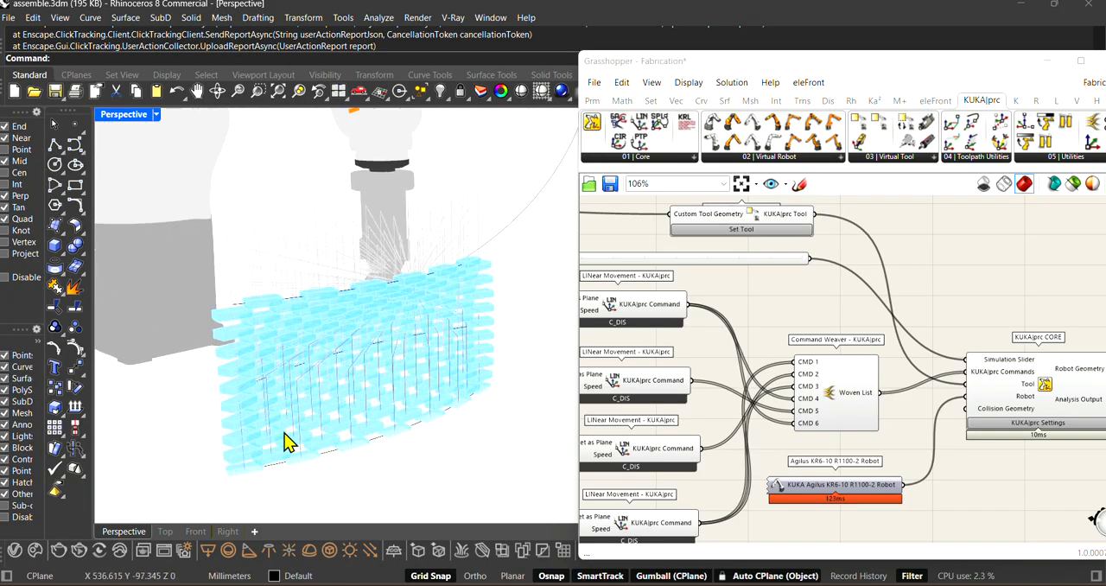
right_click_drag(367, 486, 424, 444)
Step: Preview the input Curve parameter that feeds the Loft to inspect its curves on the wall, and hide it again
scroll(980, 325, "down", 5)
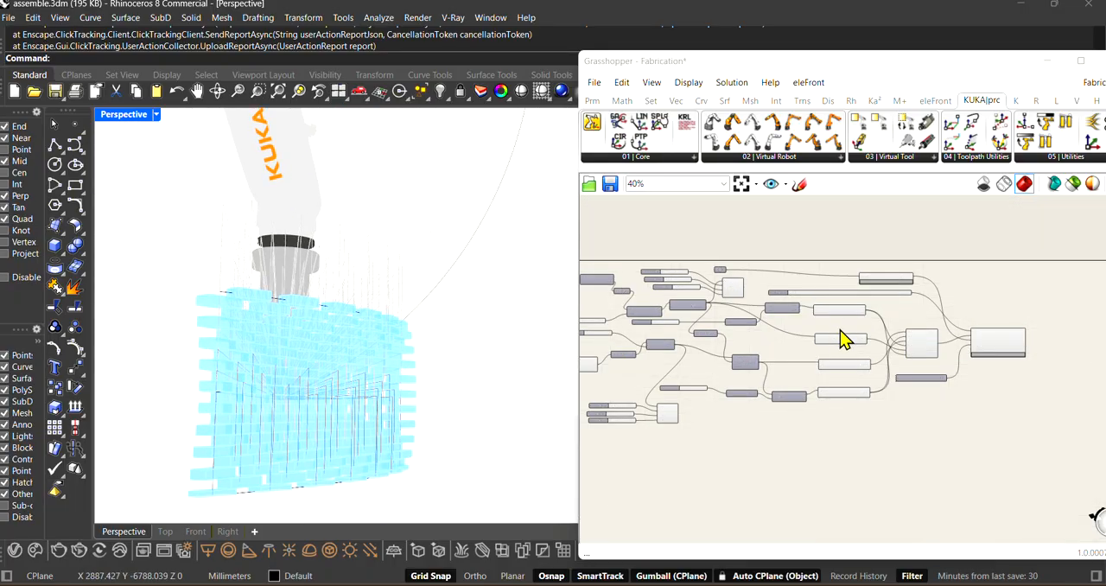
scroll(785, 353, "down", 2)
scroll(786, 352, "up", 6)
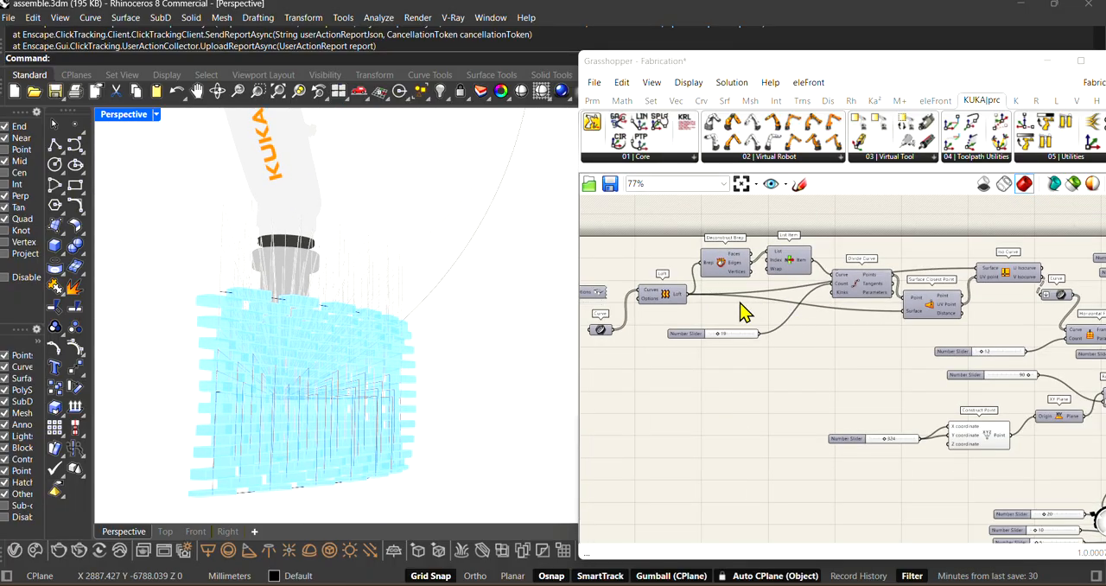
scroll(858, 349, "down", 2)
scroll(688, 319, "up", 3)
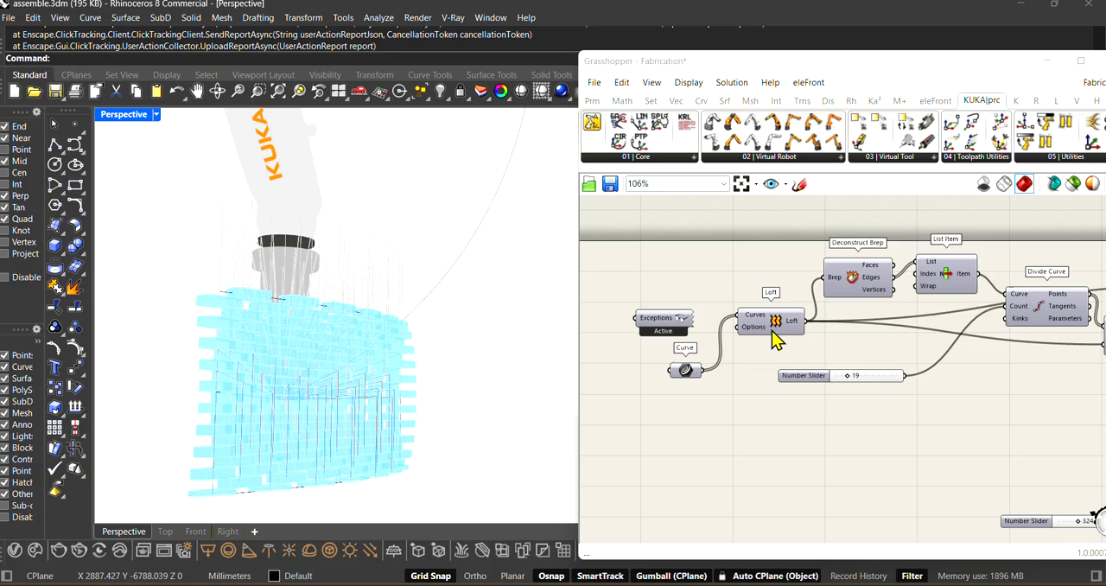
left_click_drag(686, 368, 672, 365)
right_click(673, 366)
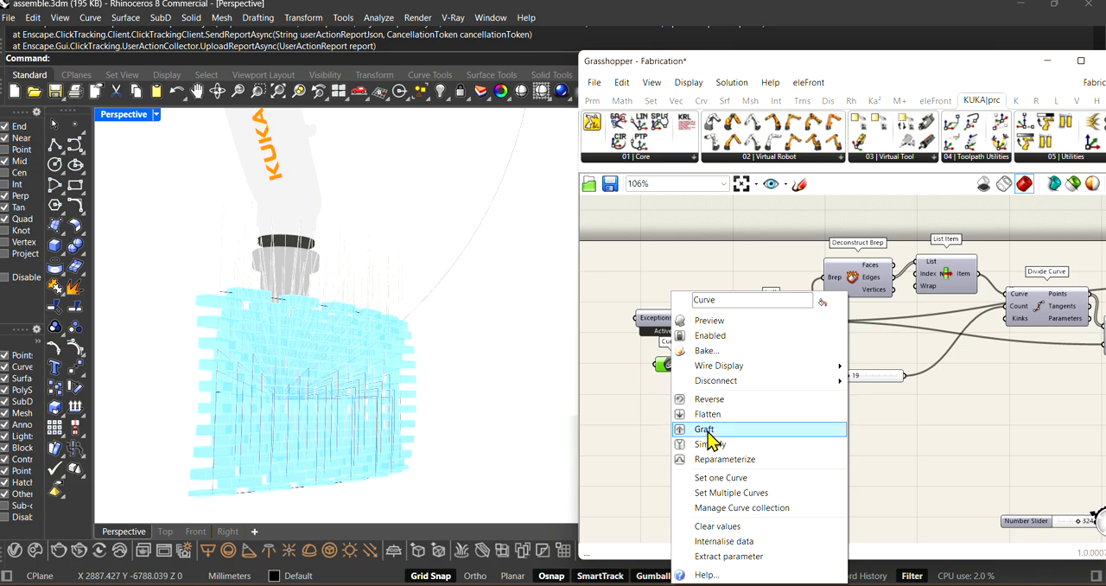
left_click(687, 323)
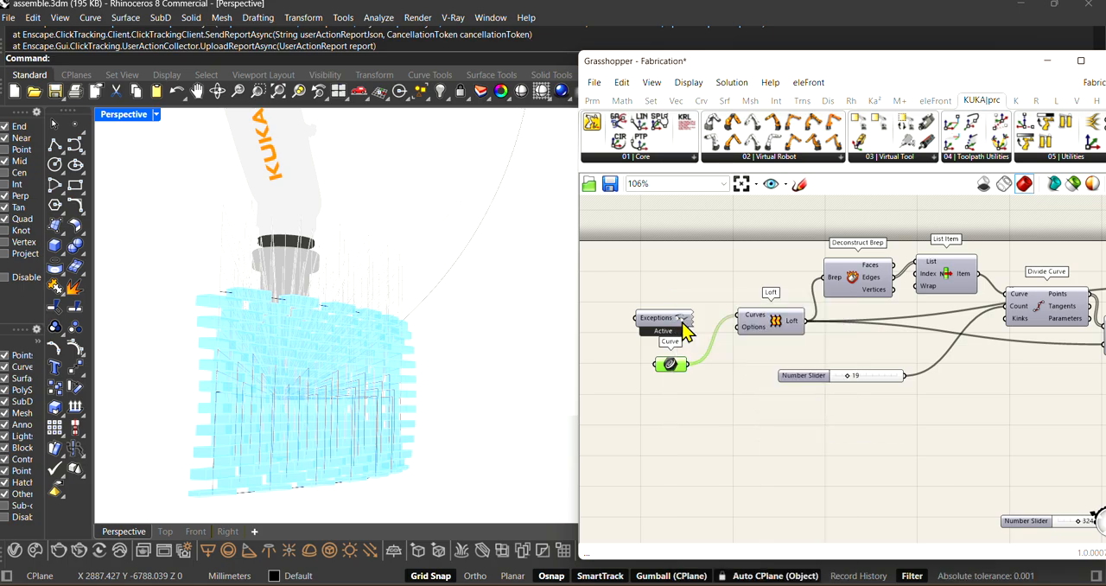
right_click_drag(413, 385, 415, 422)
right_click(670, 373)
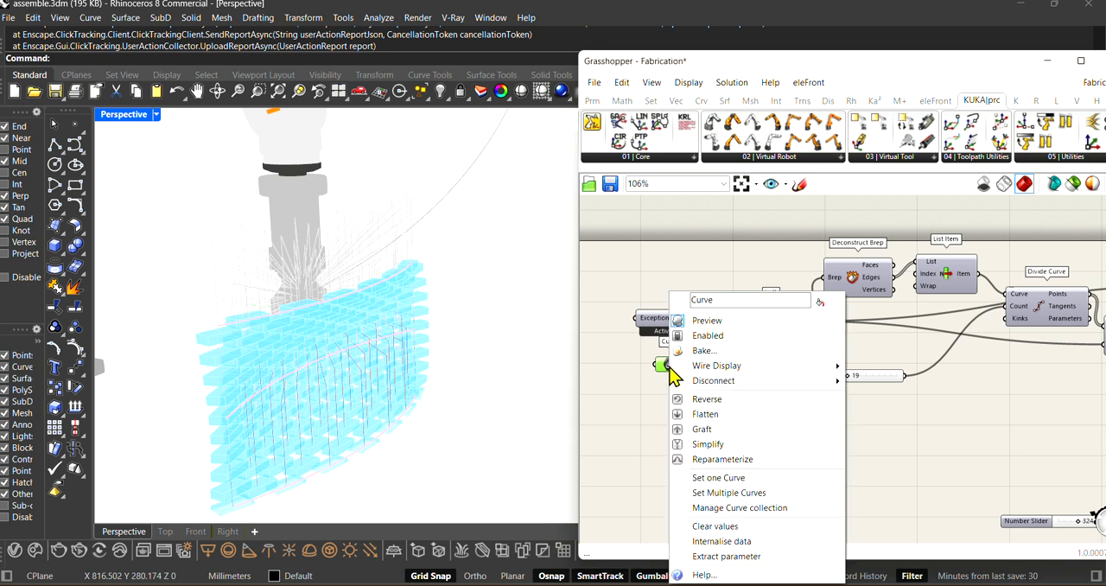
left_click(682, 322)
Step: Shift the Loft and Deconstruct Brep components slightly on the Grasshopper canvas
left_click_drag(775, 328, 762, 335)
right_click_drag(762, 329, 721, 326)
scroll(726, 329, "up", 1)
scroll(760, 333, "down", 1)
right_click_drag(838, 274, 815, 286)
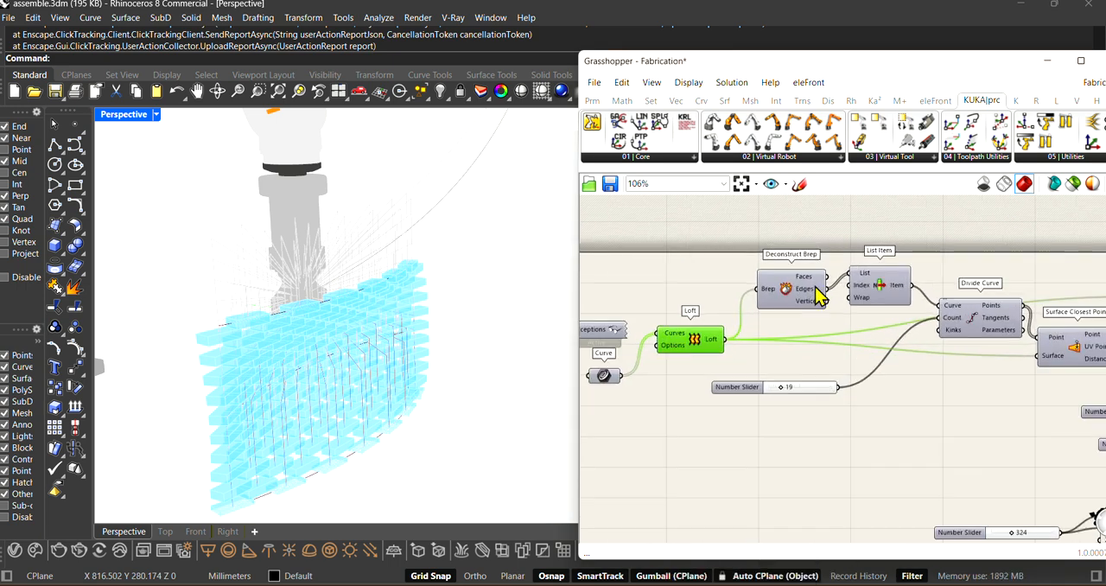
scroll(810, 288, "up", 1)
left_click_drag(807, 296, 790, 289)
scroll(821, 296, "down", 2)
right_click_drag(879, 302, 858, 303)
Step: Adjust the spacing between the List Item and Deconstruct Brep components ahead of Divide Curve
scroll(862, 302, "up", 2)
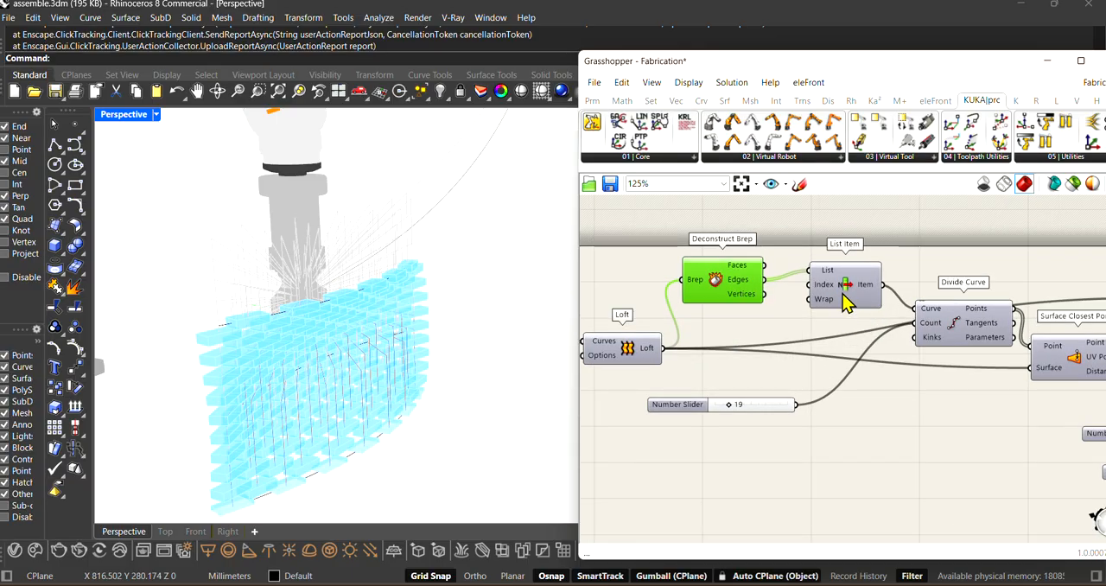
left_click_drag(842, 294, 835, 295)
scroll(778, 326, "up", 1)
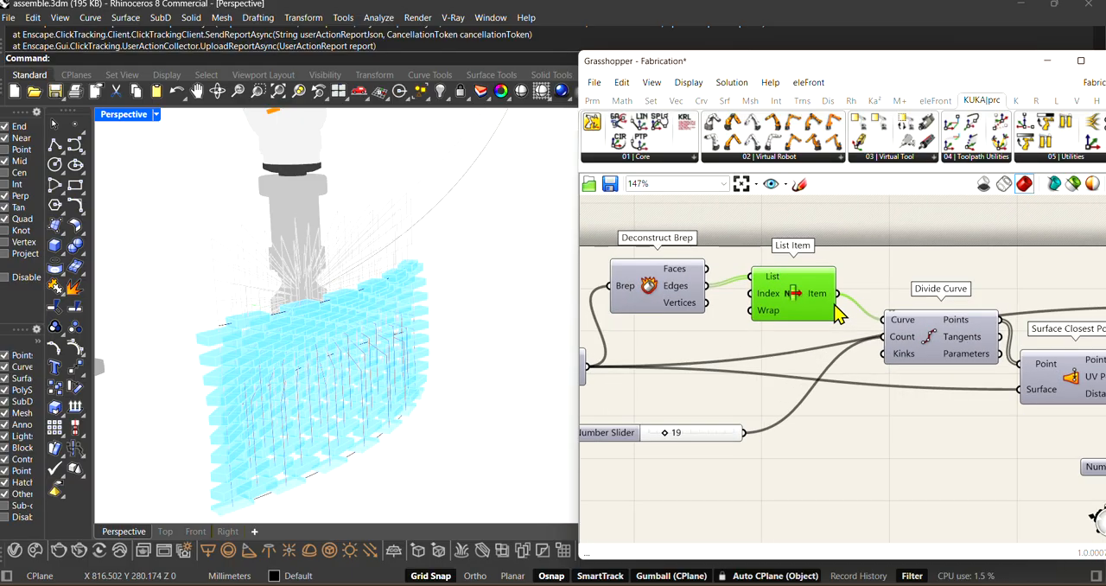
left_click_drag(798, 298, 808, 295)
left_click_drag(663, 292, 680, 292)
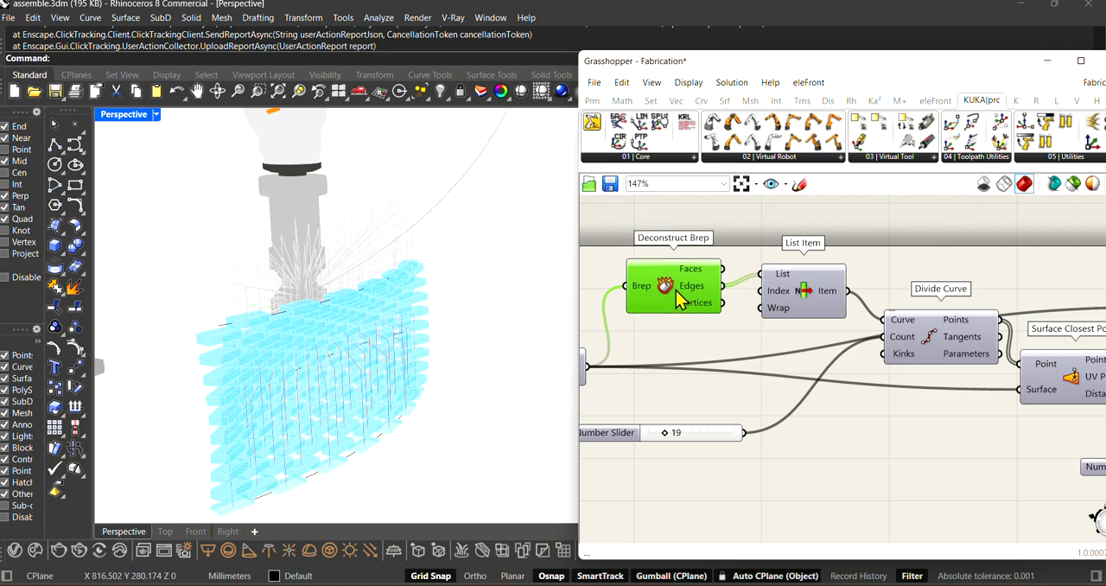
Step: Preview the List Item component to inspect the selected edge of the wall surface, and hide it again
right_click(804, 294)
left_click(812, 321)
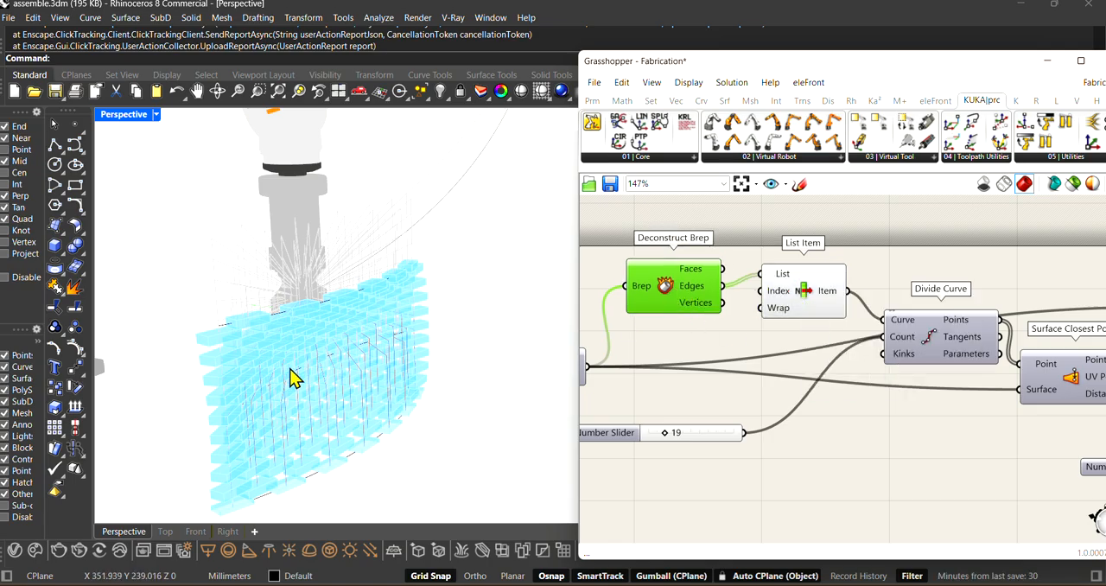
right_click_drag(291, 377, 306, 421)
left_click_drag(805, 306, 808, 312)
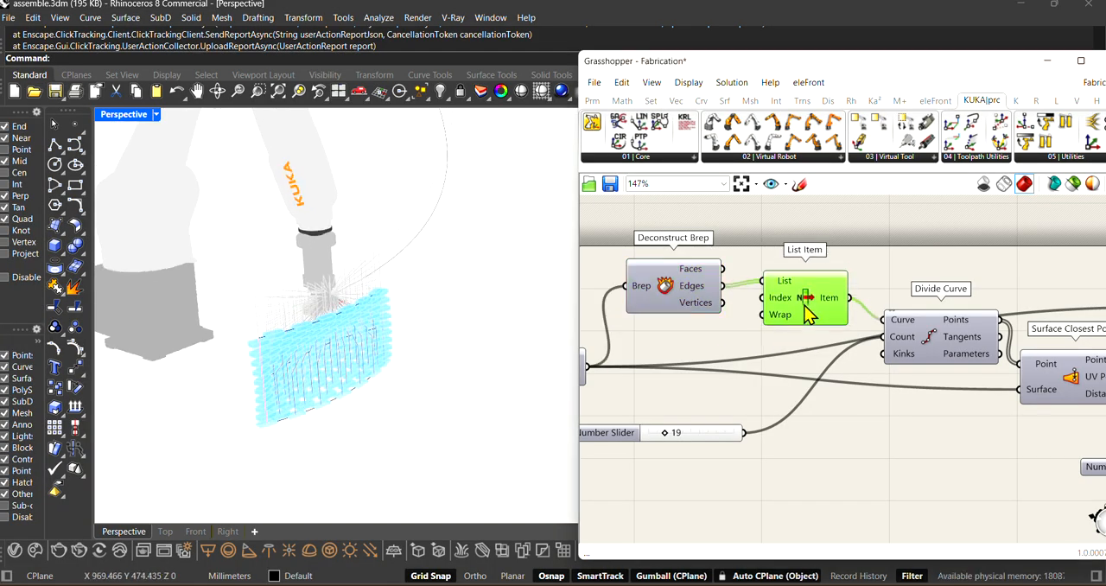
scroll(297, 388, "up", 4)
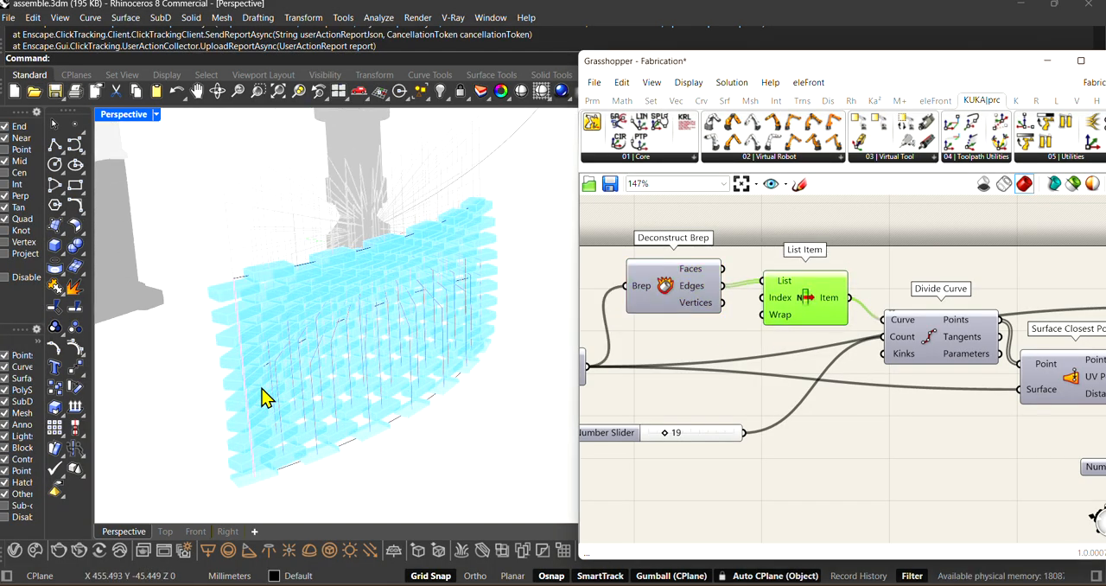
right_click(804, 306)
scroll(777, 337, "down", 2)
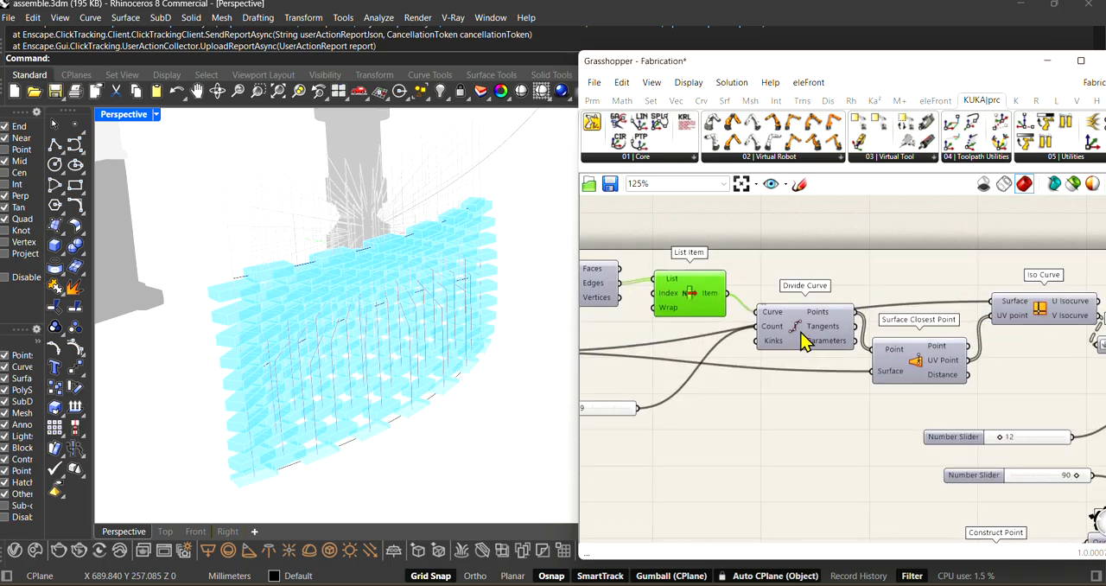
Step: Lower the Divide Curve component a little, preview its division points along the wall edge, and hide them again
left_click_drag(801, 334, 789, 350)
right_click(789, 350)
left_click(799, 372)
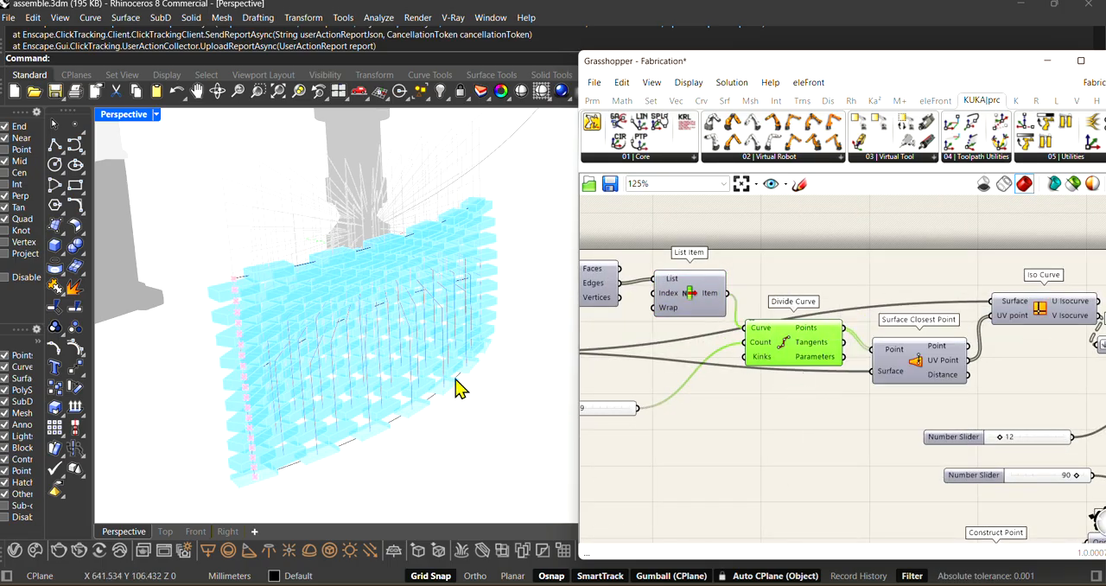
right_click(786, 342)
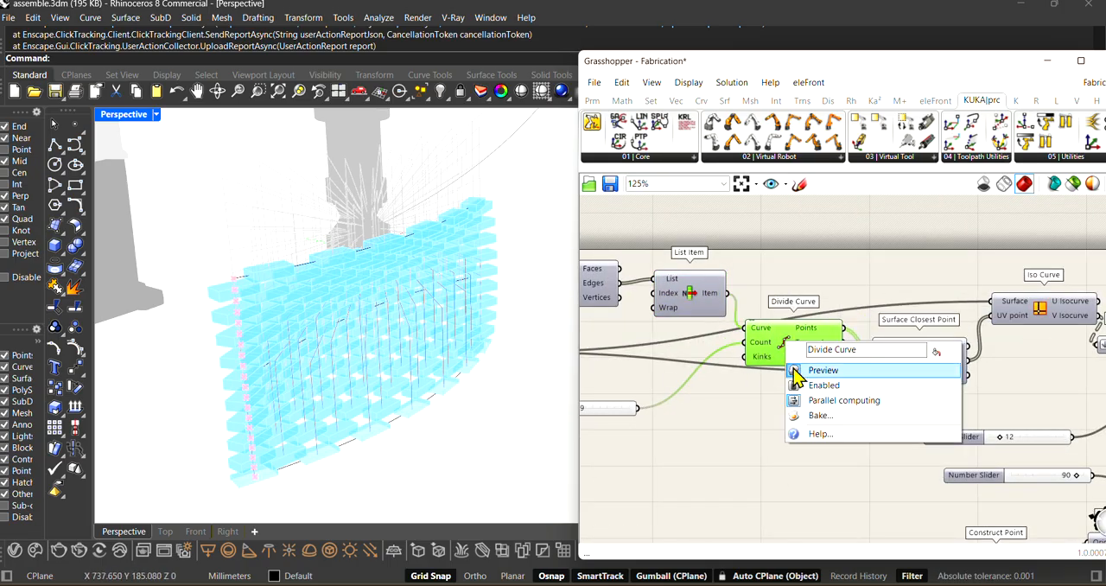
left_click(792, 368)
Step: Reposition the Surface Closest Point and Iso Curve components slightly on the canvas
scroll(732, 347, "down", 5)
scroll(805, 378, "up", 5)
left_click_drag(805, 369, 808, 382)
scroll(740, 341, "down", 1)
scroll(825, 342, "up", 1)
scroll(826, 350, "up", 2)
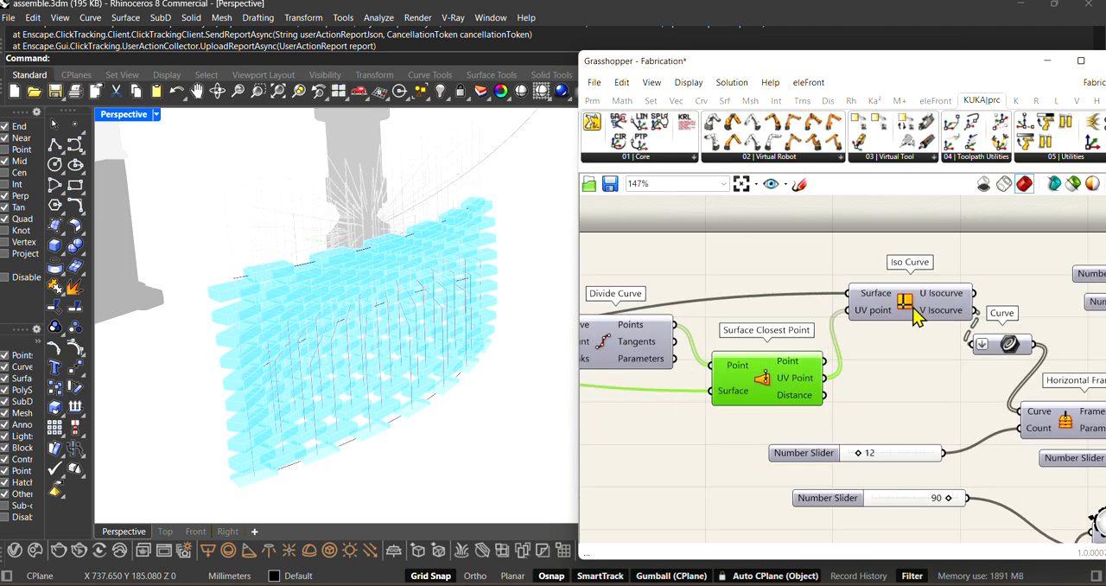
scroll(889, 344, "down", 4)
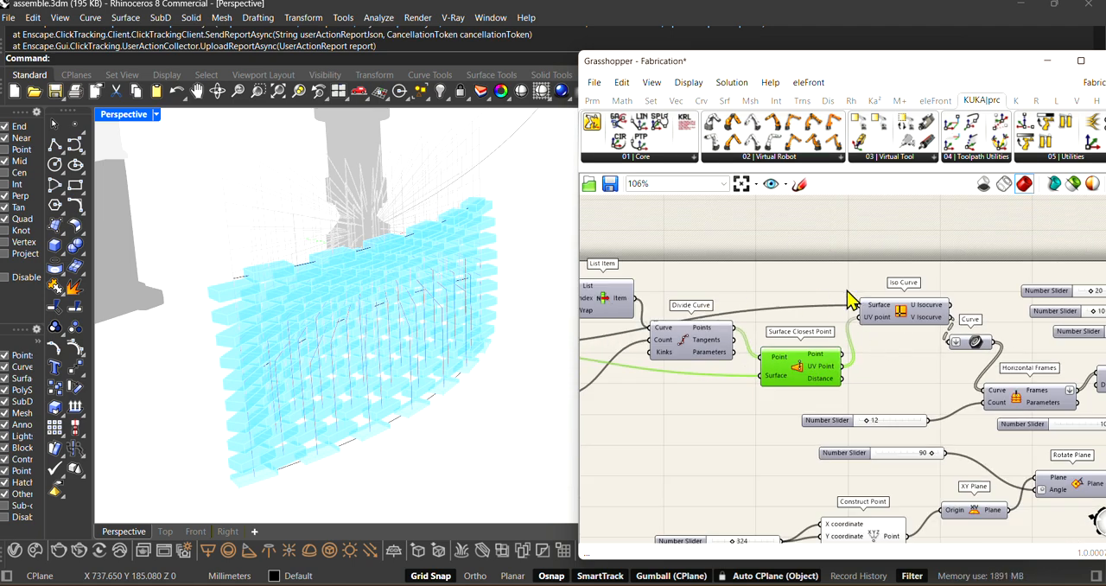
left_click_drag(869, 308, 857, 300)
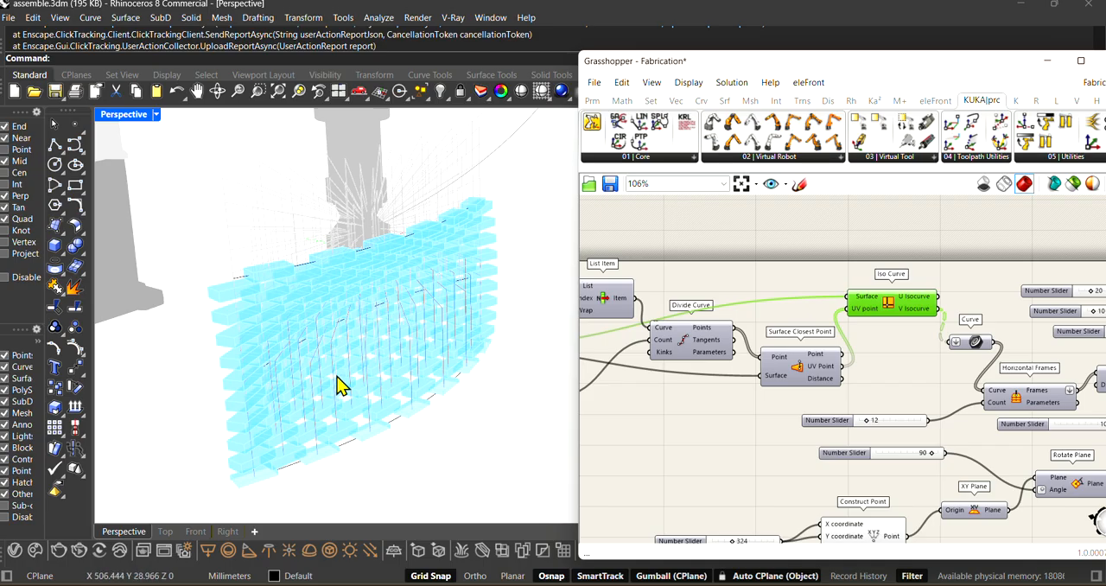
Step: Turn on the preview of the flattened Curve parameter fed by the V Isocurve output of Iso Curve
scroll(875, 329, "down", 2)
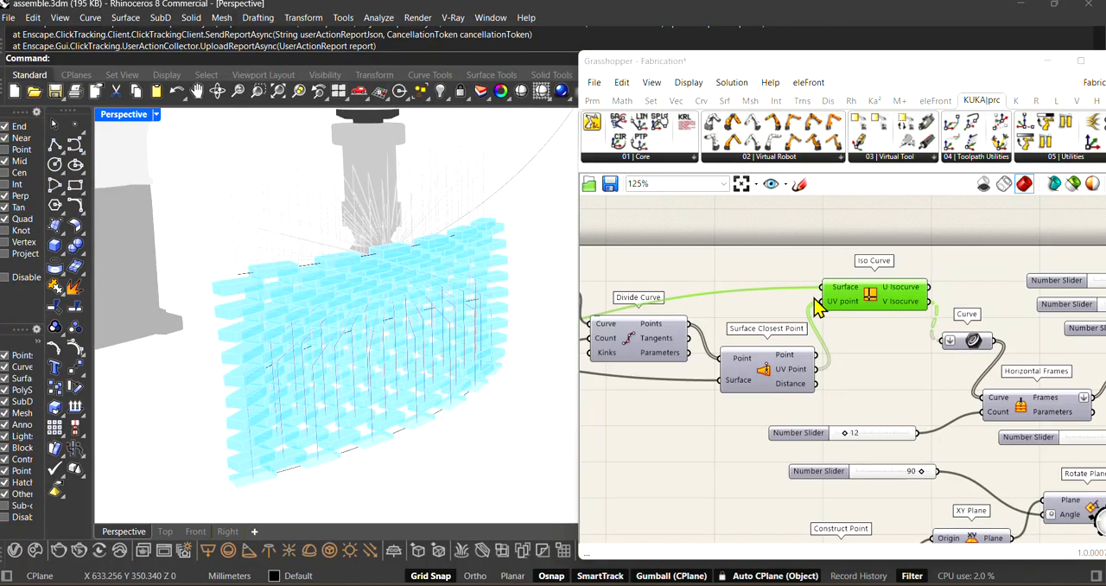
scroll(937, 344, "up", 3)
left_click_drag(795, 271, 790, 272)
scroll(821, 285, "up", 1)
left_click(857, 302)
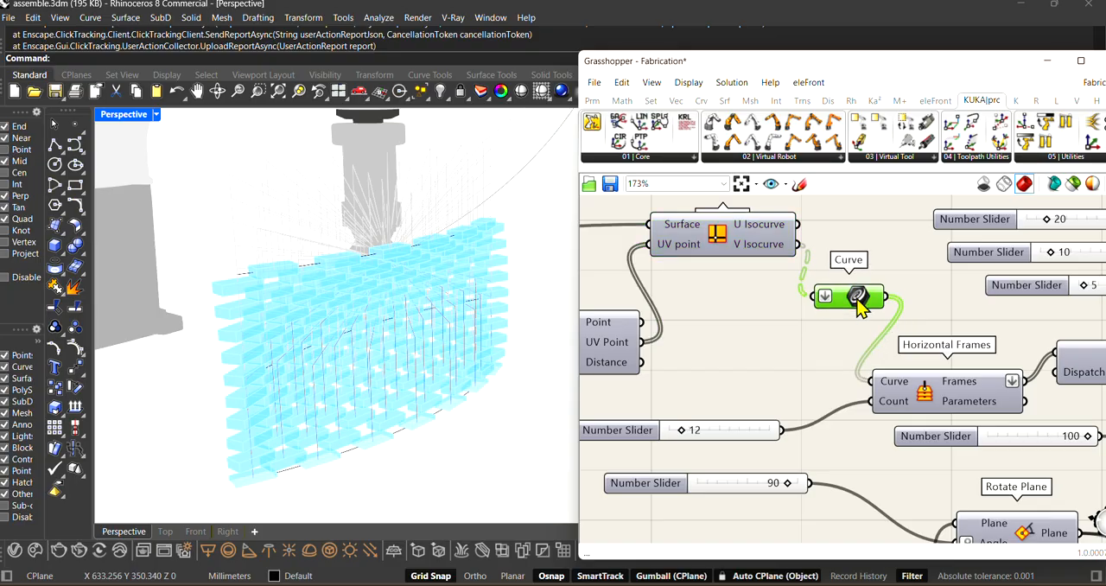
right_click_drag(759, 258, 773, 268)
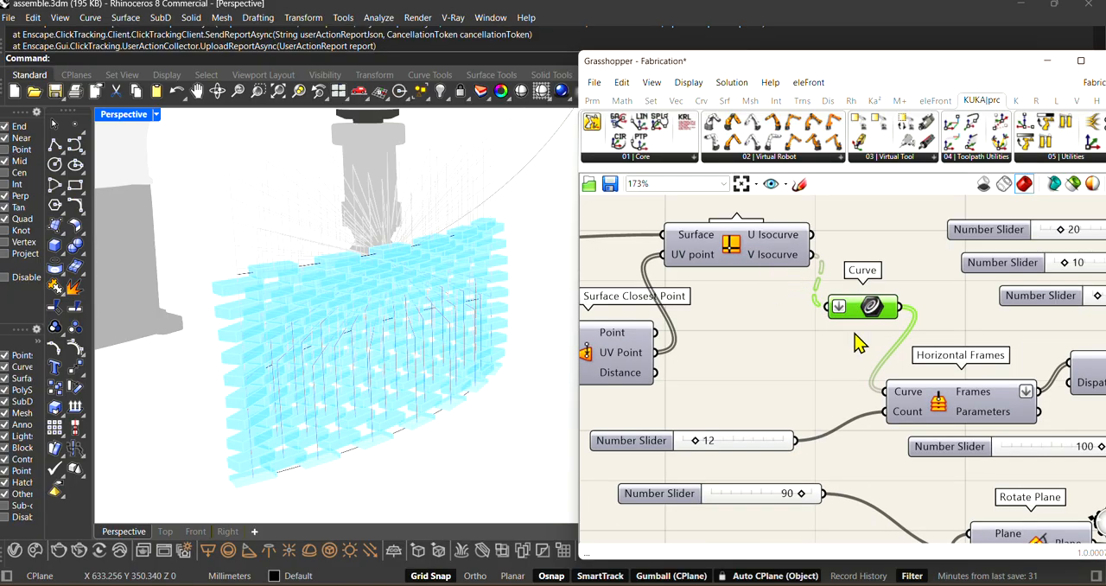
scroll(855, 343, "down", 2)
scroll(836, 349, "up", 1)
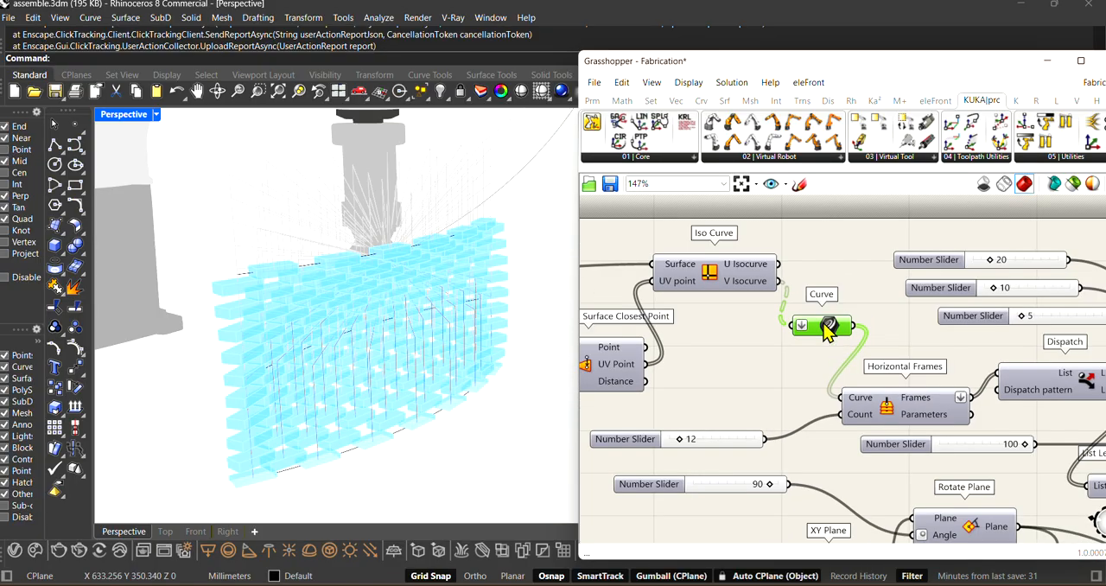
right_click(823, 326)
left_click(835, 327)
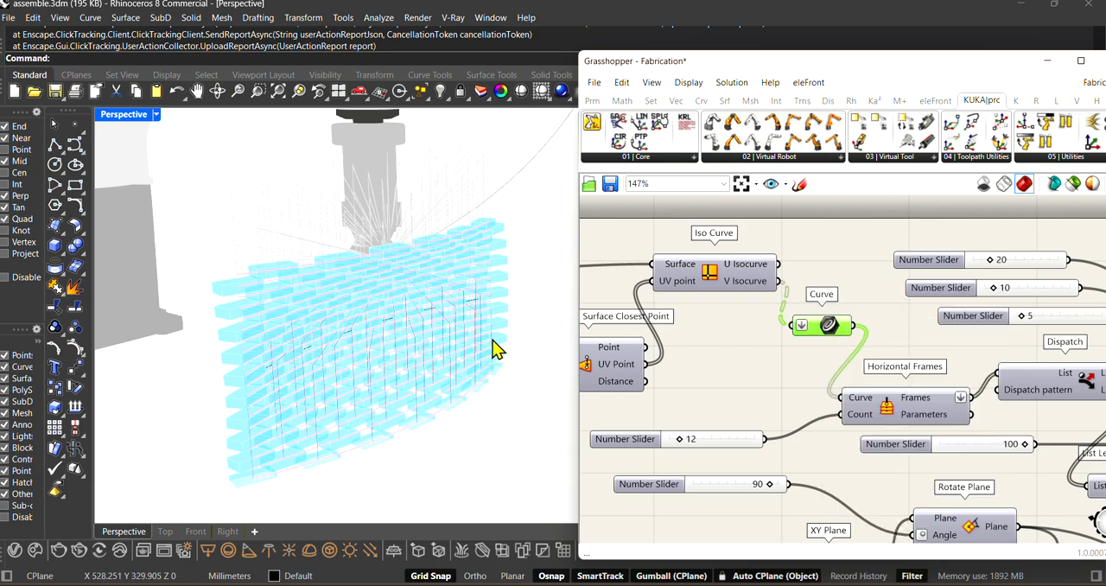
Step: Inspect the isocurves along the brick courses from several angles and turn off the Curve parameter's preview
right_click_drag(402, 363, 372, 402)
scroll(701, 327, "down", 3)
right_click_drag(615, 334, 694, 345)
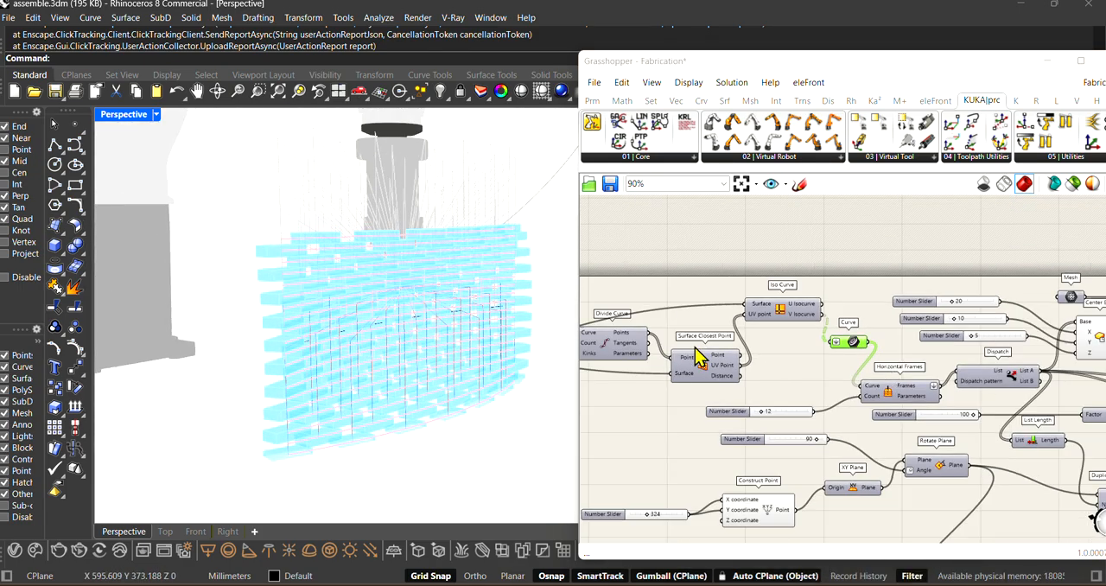
scroll(691, 336, "up", 3)
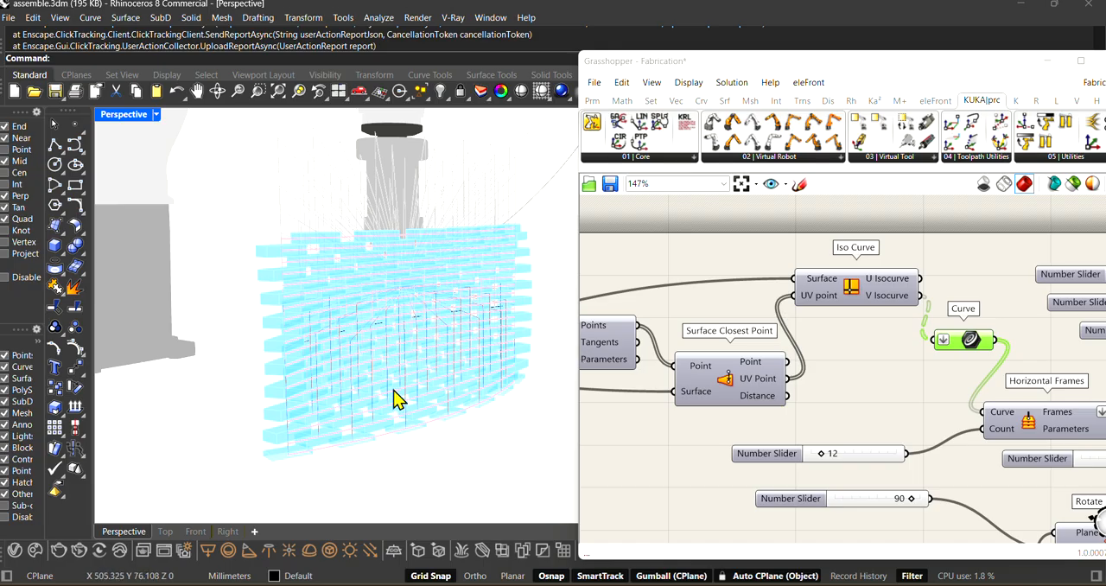
mouse_move(386, 457)
right_mouse_down()
mouse_move(366, 469)
mouse_move(388, 454)
right_mouse_up()
right_click_drag(790, 318, 720, 308)
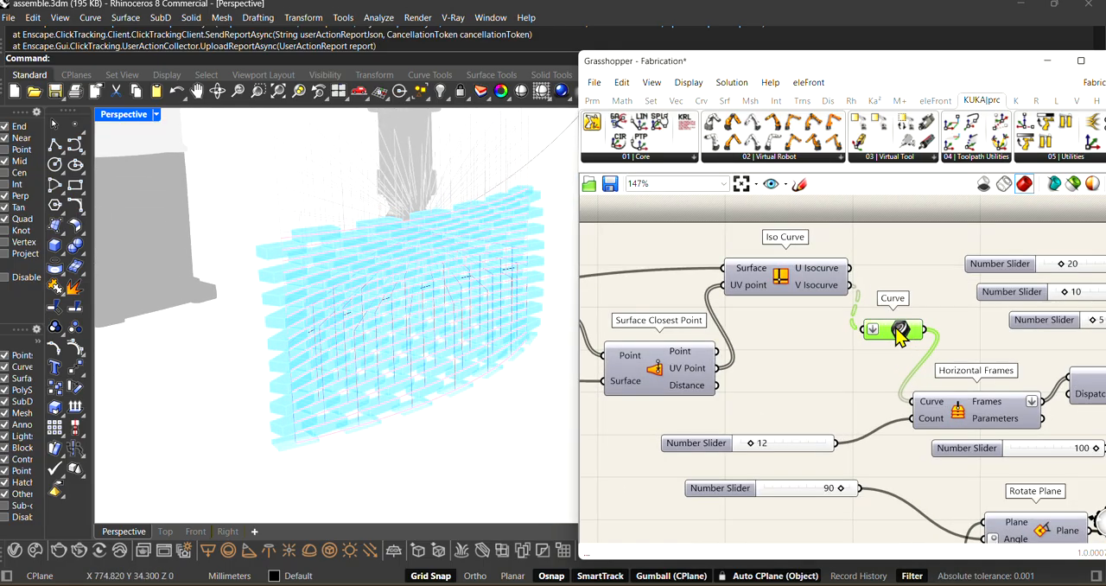
right_click(903, 328)
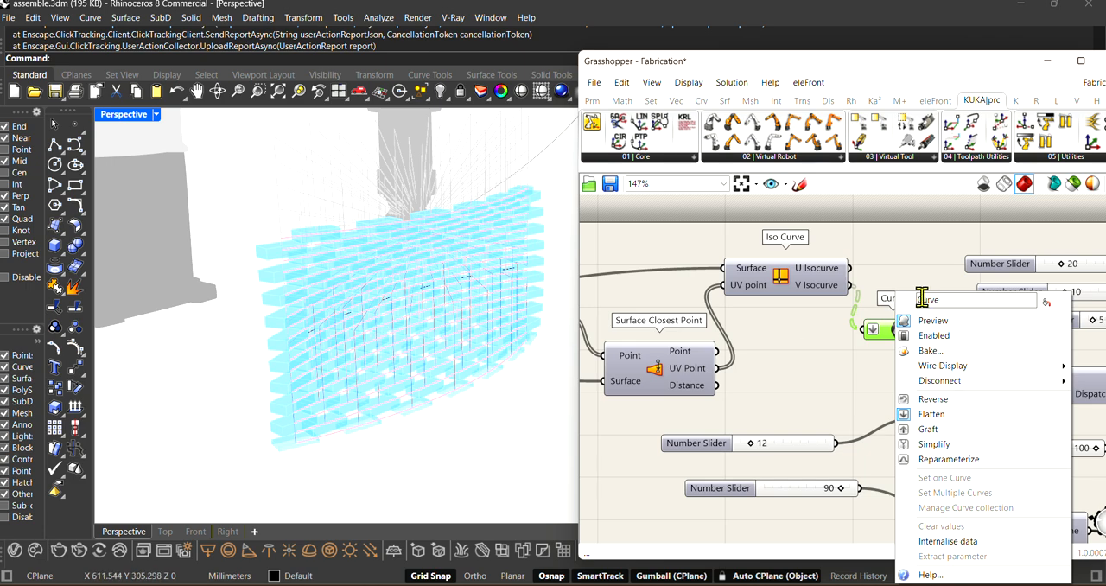
left_click(843, 329)
scroll(771, 336, "down", 3)
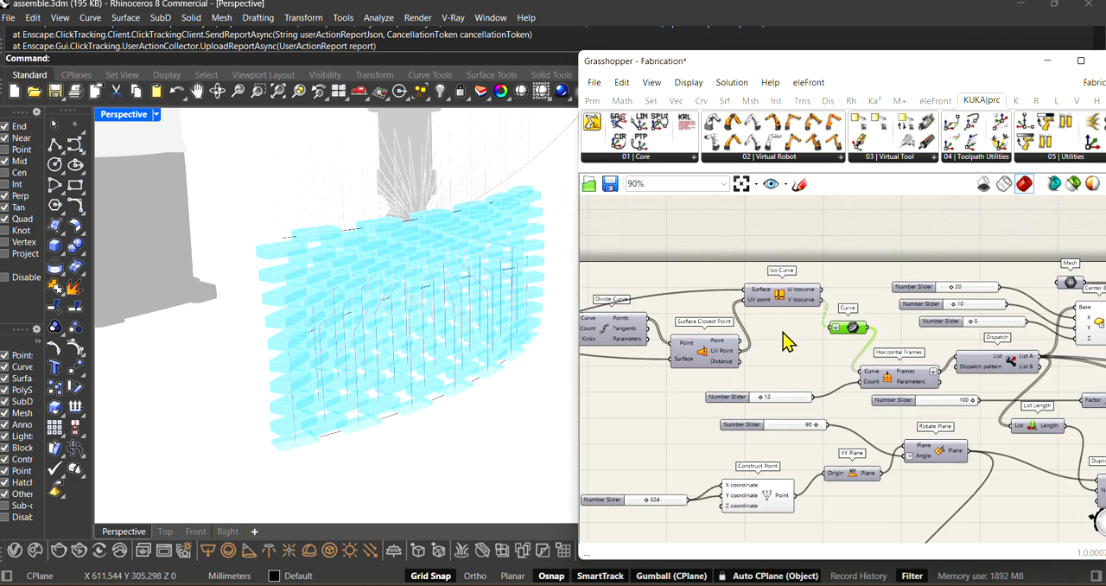
Step: Move the Horizontal Frames component up slightly, turn on its preview, and view its frames along the brick wall
scroll(905, 384, "up", 4)
left_click_drag(908, 392, 908, 378)
right_click(876, 356)
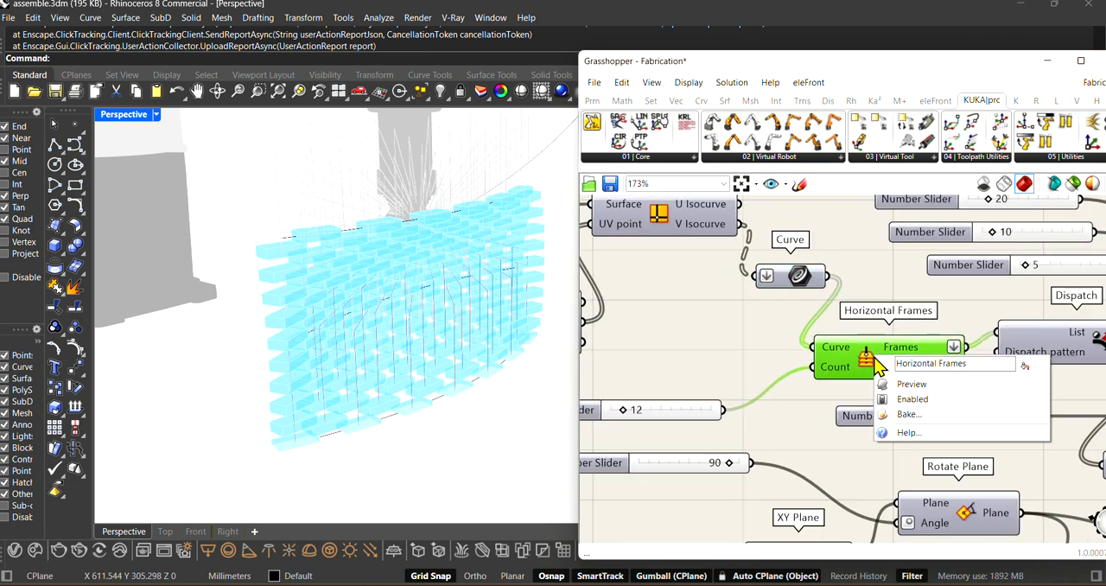
left_click(886, 385)
right_click_drag(419, 383, 397, 393)
scroll(396, 384, "down", 2)
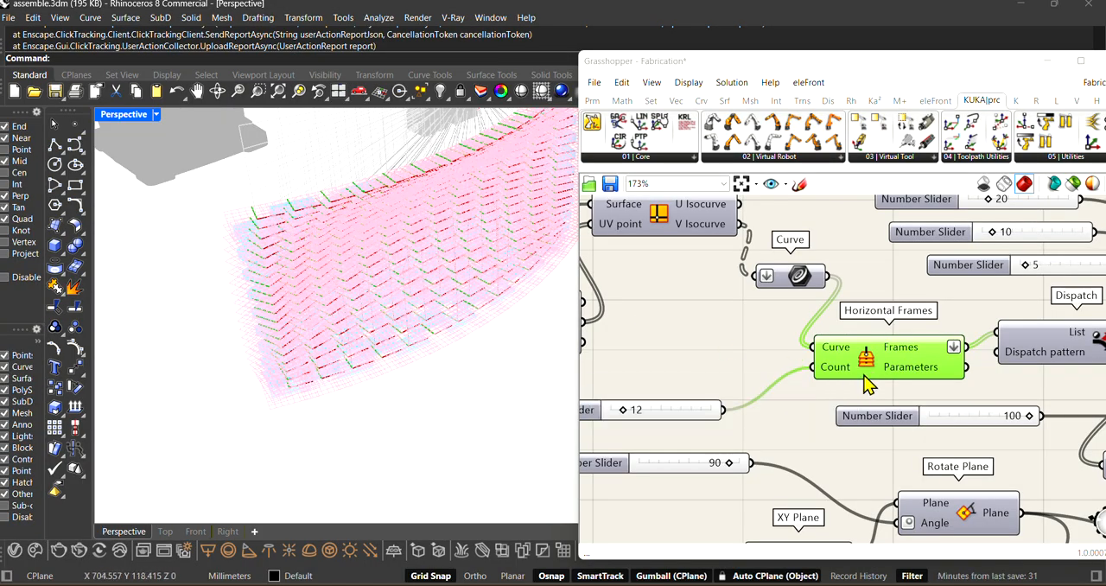
Step: Nudge the Horizontal Frames component on the canvas and turn off its preview
left_click_drag(866, 363, 864, 359)
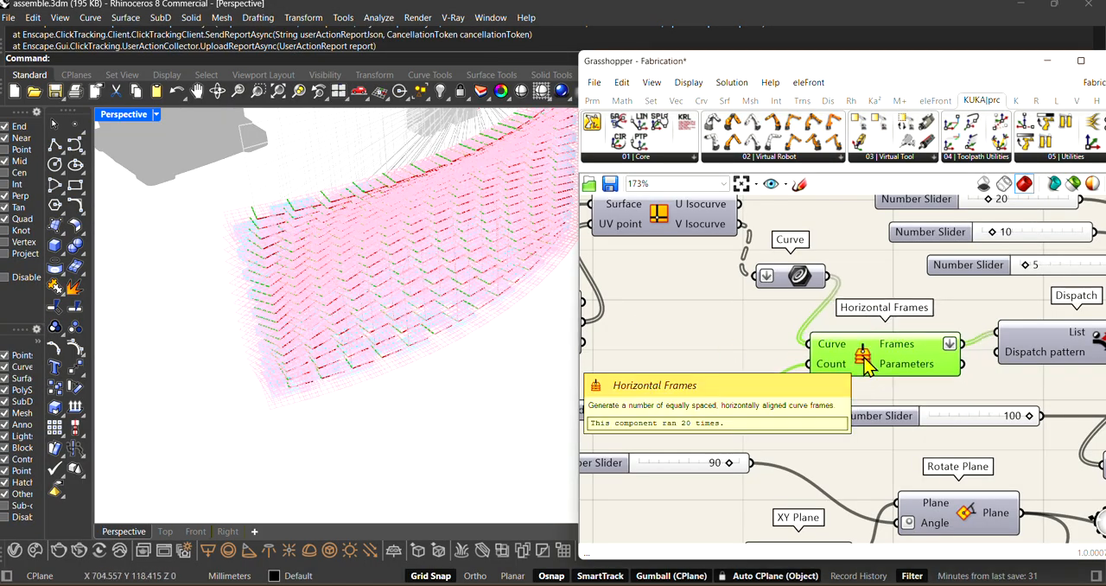
right_click(863, 356)
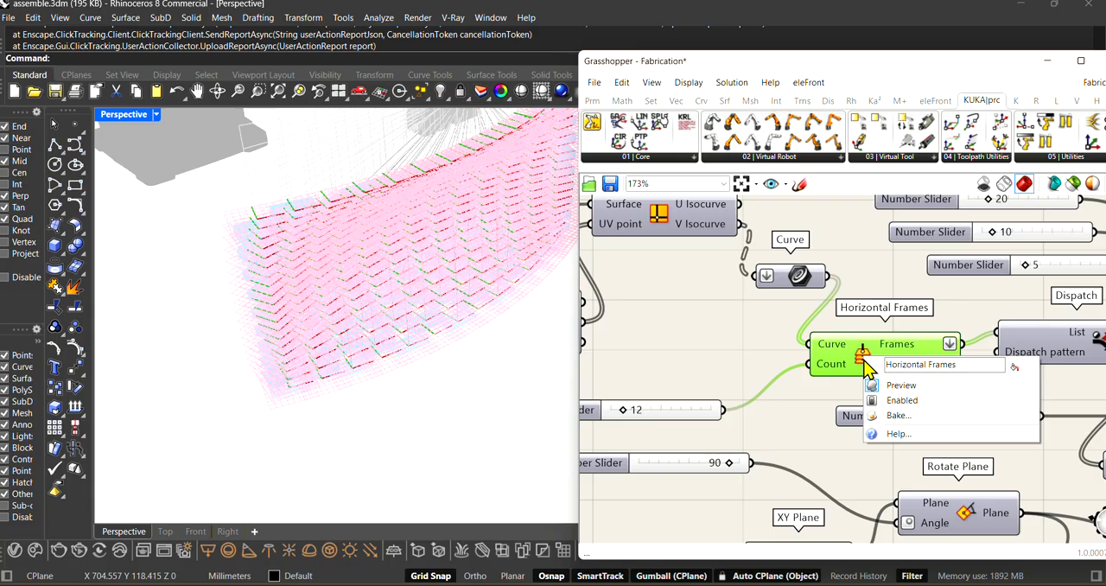
left_click(898, 385)
Step: Examine the brick wall and the robot toolpath lines from several angles and distances
right_click_drag(337, 388, 482, 291)
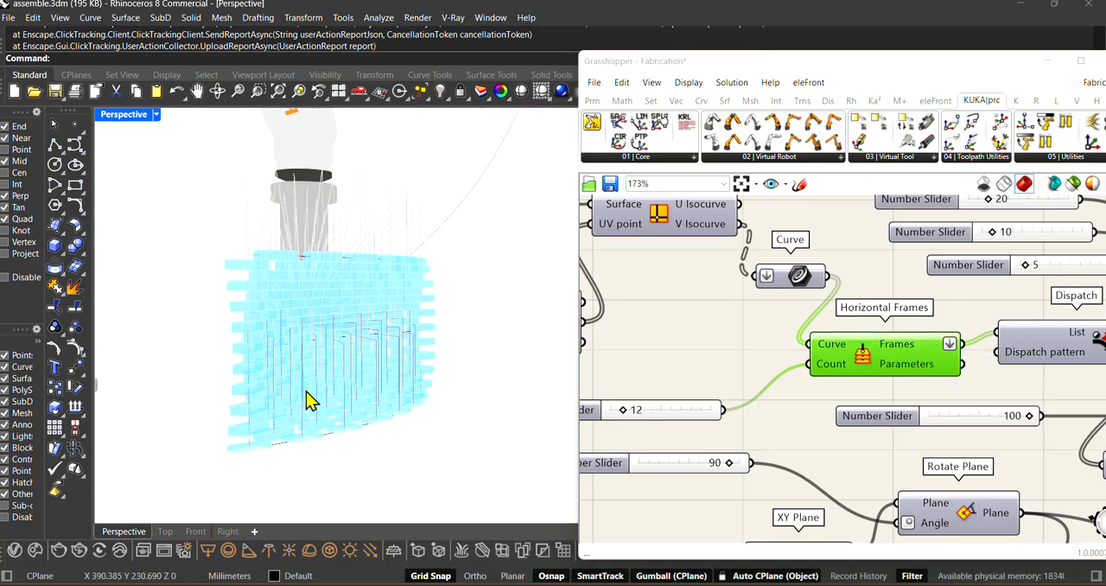
right_click_drag(311, 400, 437, 457)
scroll(328, 275, "up", 3)
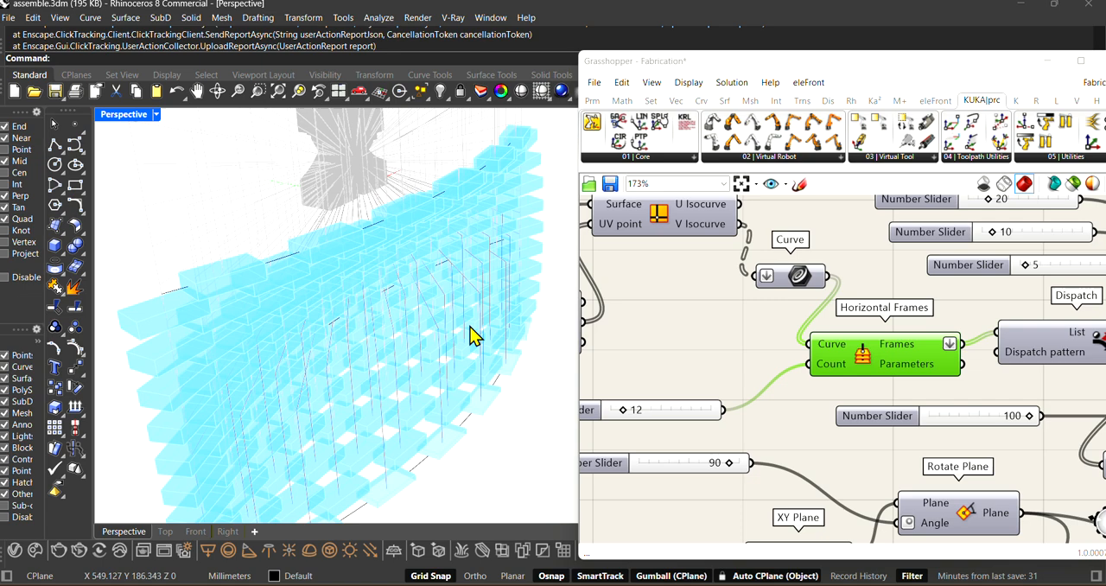
right_click(871, 370)
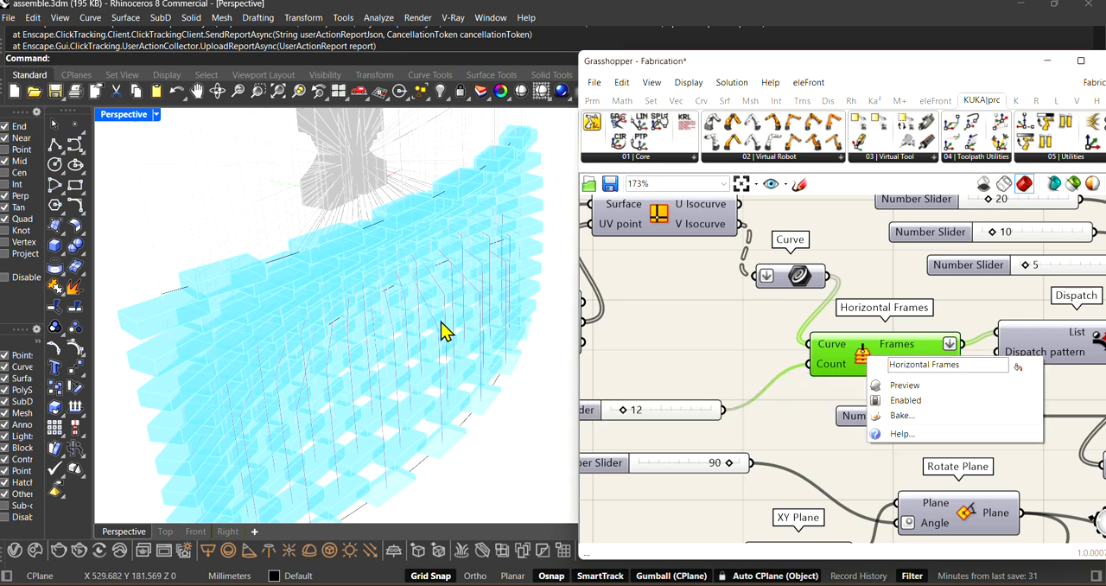
left_click(740, 375)
scroll(743, 346, "down", 3)
right_click_drag(525, 351, 322, 279)
scroll(304, 281, "down", 4)
scroll(304, 281, "up", 3)
right_click_drag(446, 407, 447, 397)
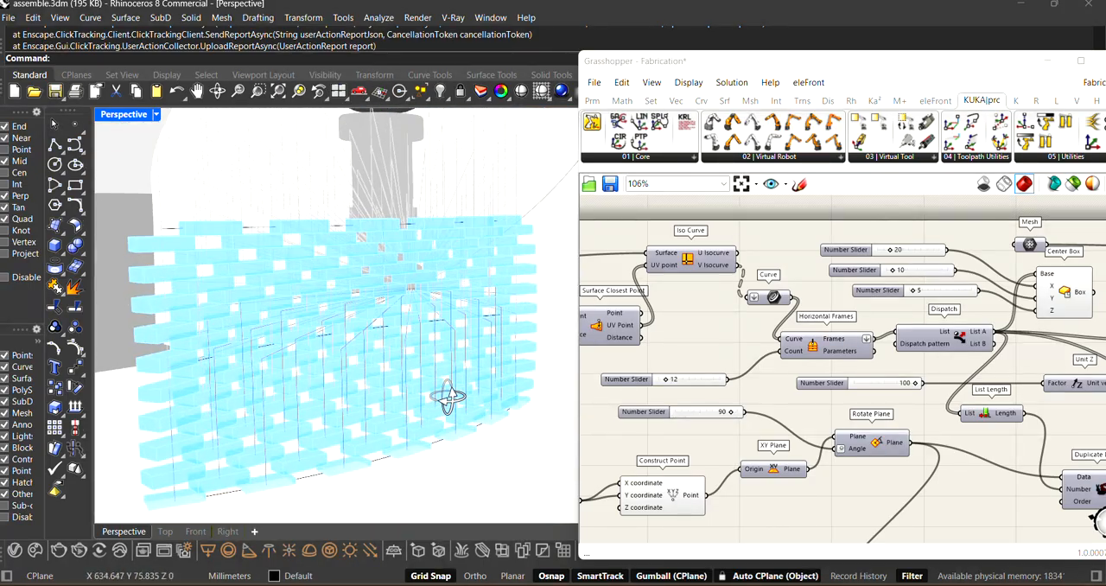
scroll(703, 363, "down", 3)
scroll(834, 363, "up", 2)
Step: Highlight the wall's bricks through the Center Box component beside Dispatch, and shift that component slightly up on the canvas
left_click(837, 361)
scroll(772, 321, "down", 1)
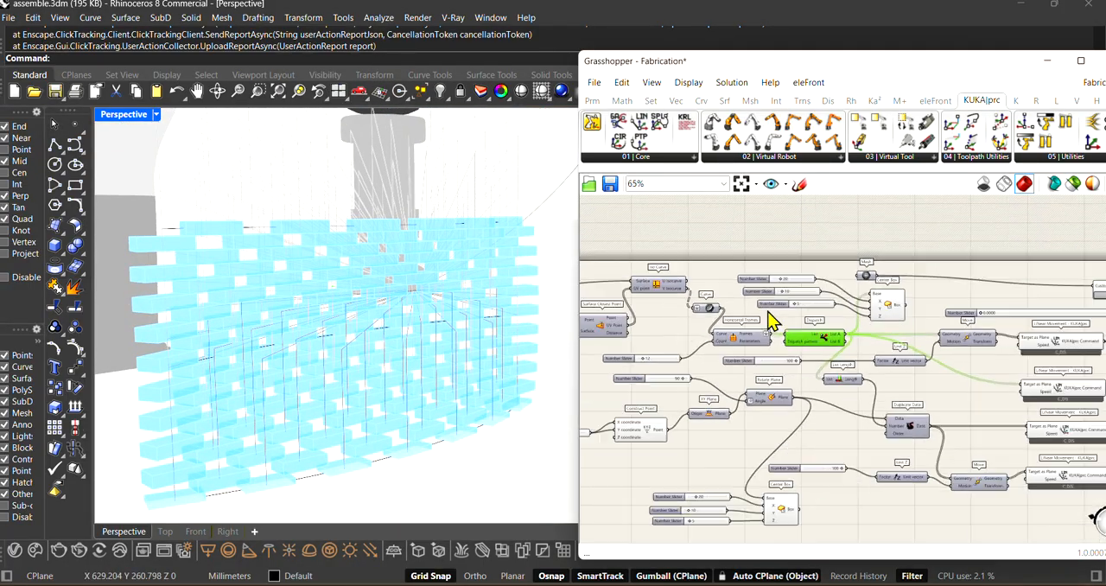
scroll(898, 338, "up", 3)
left_click(880, 285)
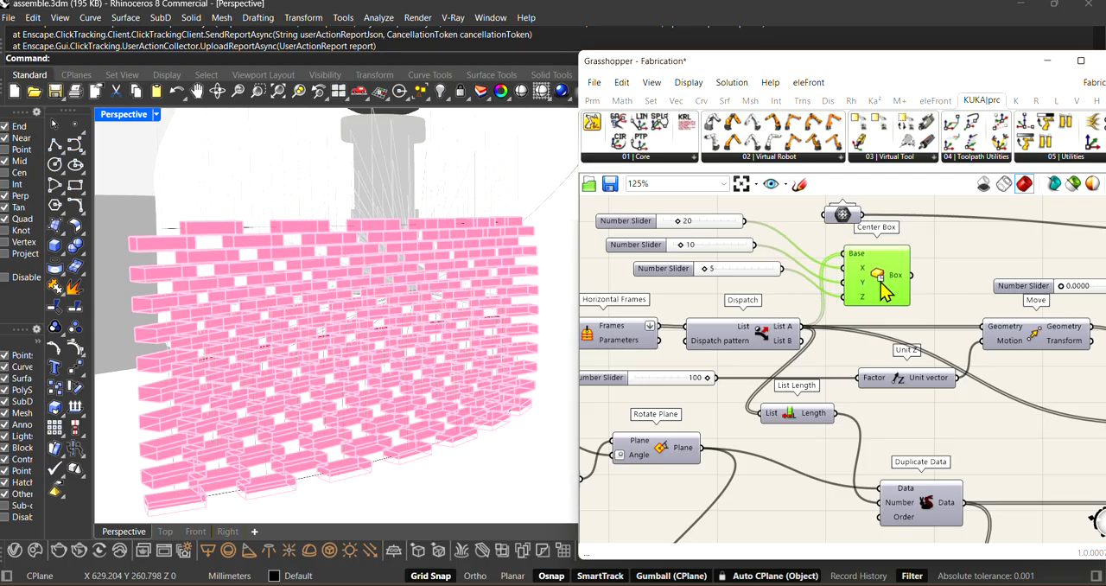
left_click_drag(880, 282, 873, 276)
scroll(872, 277, "down", 2)
scroll(750, 277, "up", 2)
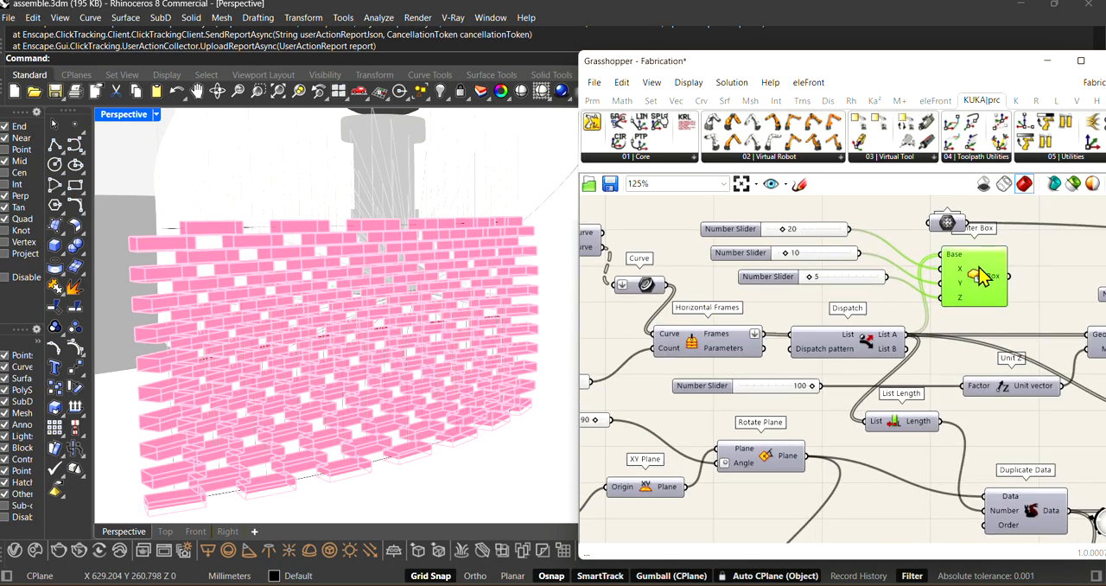
left_click_drag(979, 268, 971, 273)
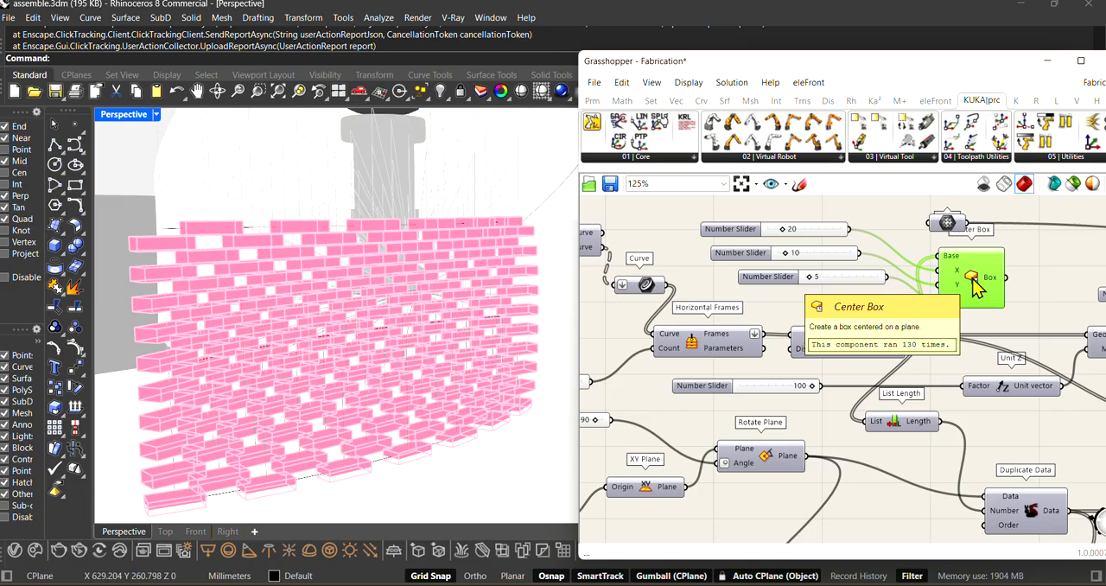
left_click_drag(973, 286, 968, 275)
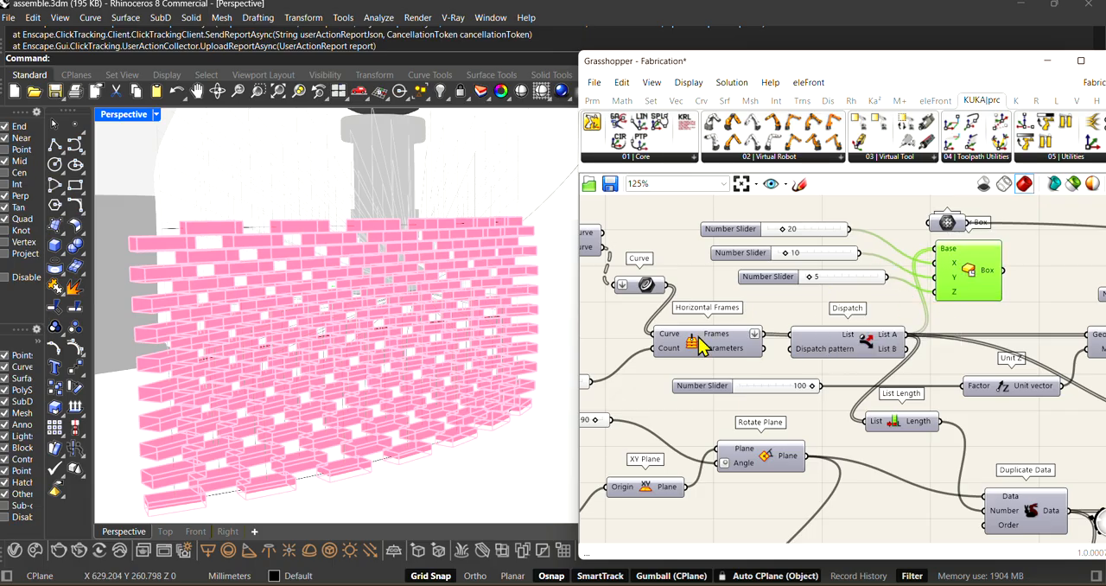
scroll(398, 300, "down", 2)
right_click_drag(394, 318, 440, 362)
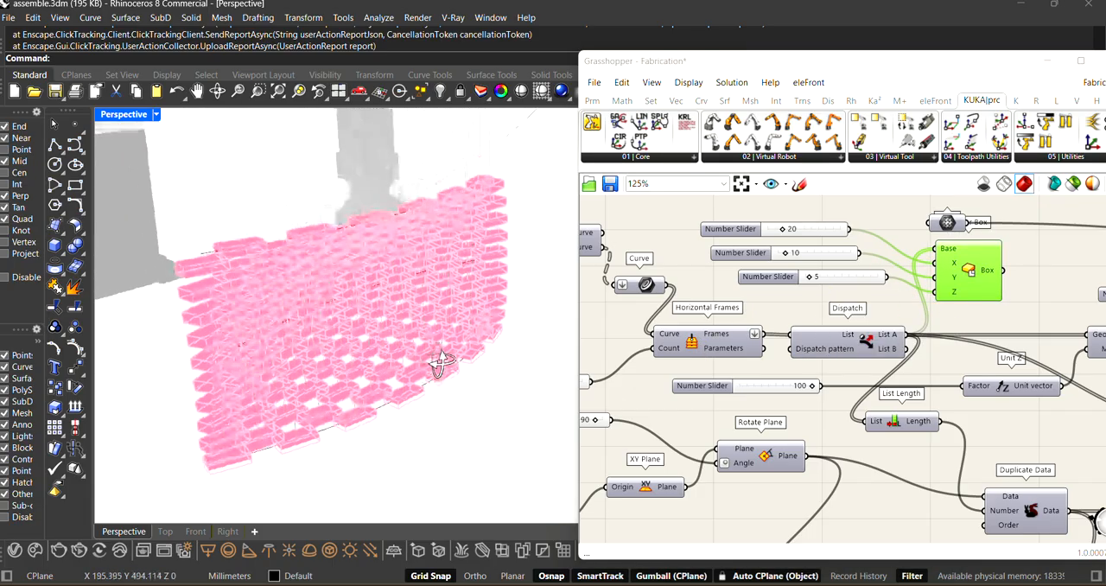
scroll(899, 302, "up", 3)
Step: Select the Dispatch component, inspect the alternating brick pattern from several angles, and nudge the component on the canvas
left_click(854, 367)
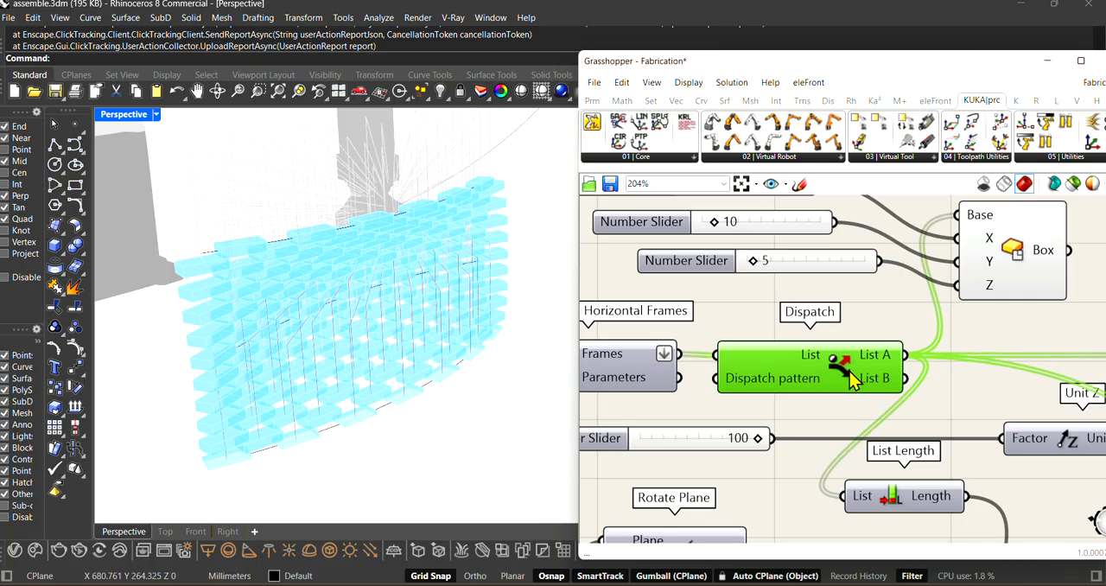
scroll(851, 378, "down", 3)
right_click_drag(430, 423, 424, 406)
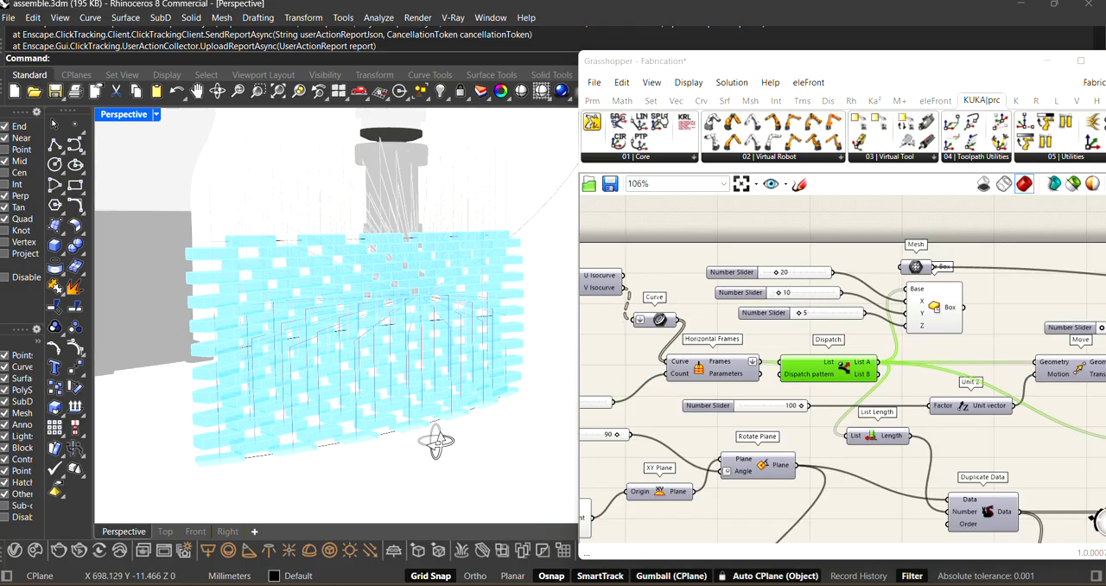
right_click_drag(436, 442, 337, 445)
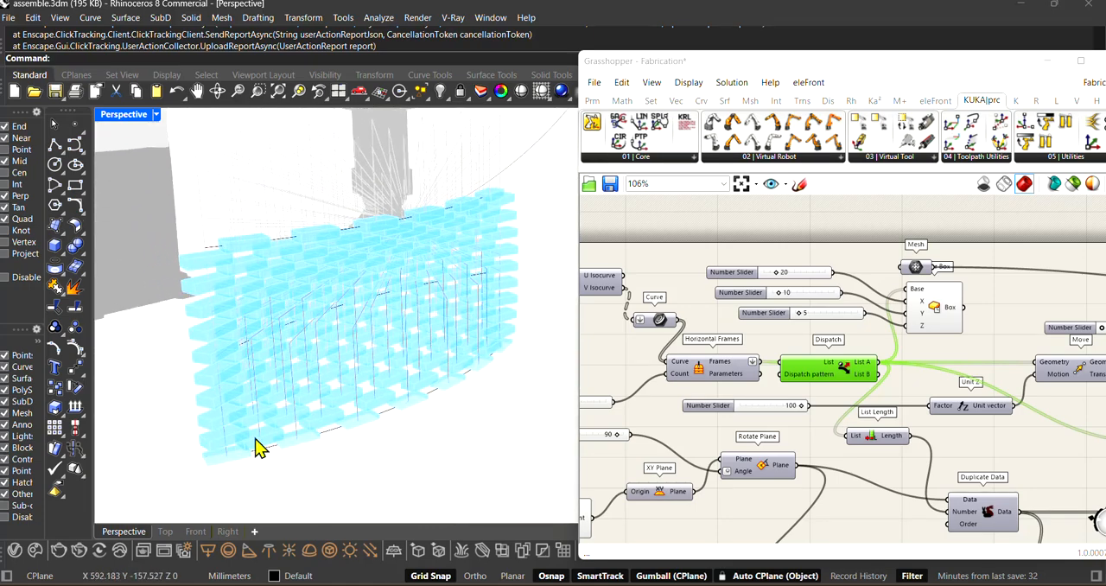
right_click_drag(257, 447, 278, 468)
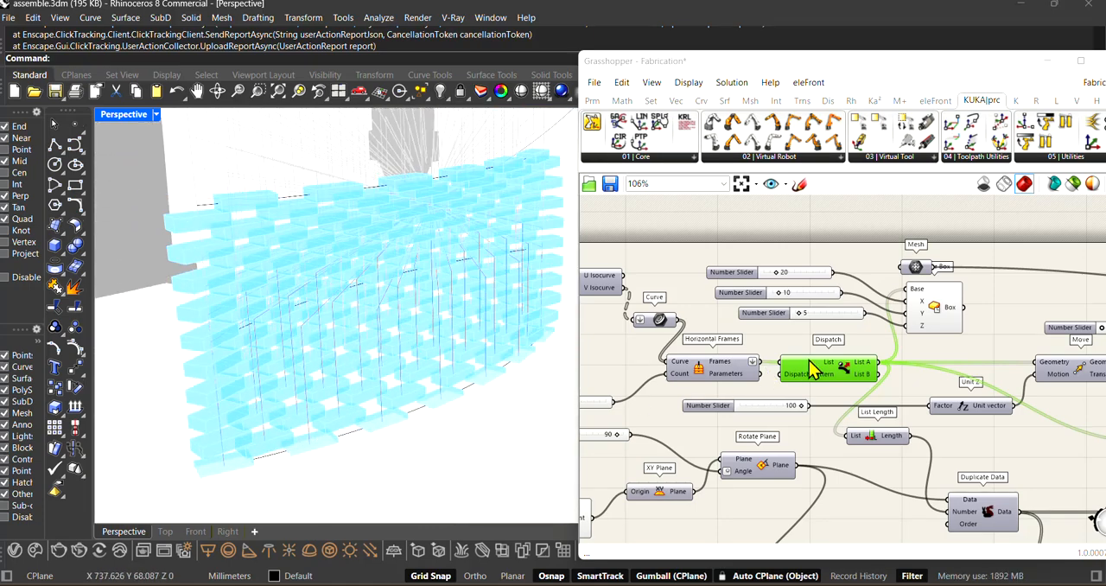
scroll(844, 369, "up", 2)
mouse_move(844, 369)
left_mouse_down()
mouse_move(840, 359)
mouse_move(840, 369)
left_mouse_up()
scroll(851, 361, "down", 2)
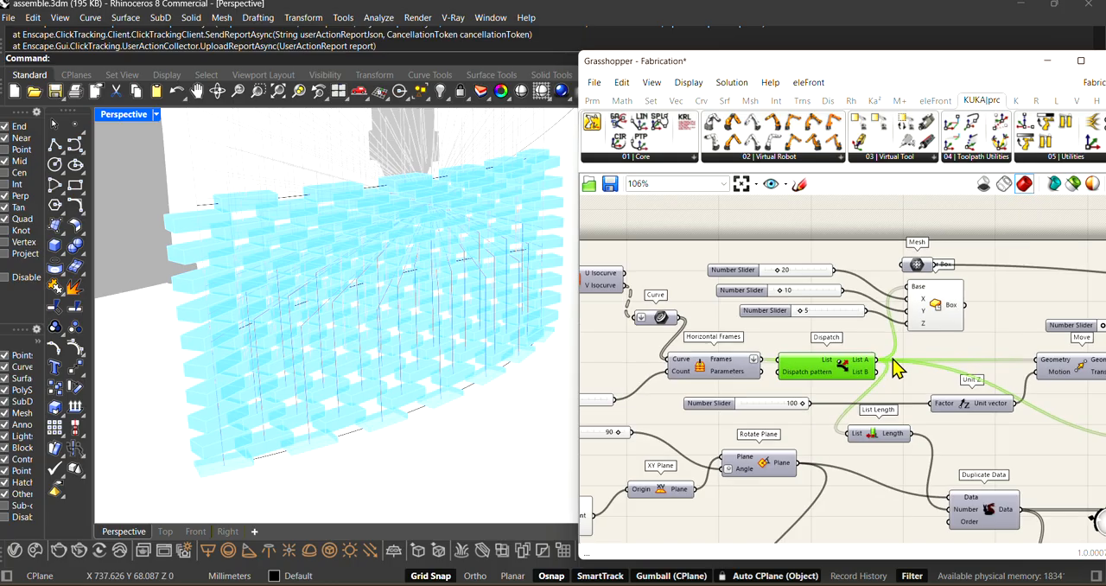
Step: Move the wall's Center Box component down, clear of the Mesh parameter, and view its highlighted bricks up close
right_click_drag(1020, 366, 924, 366)
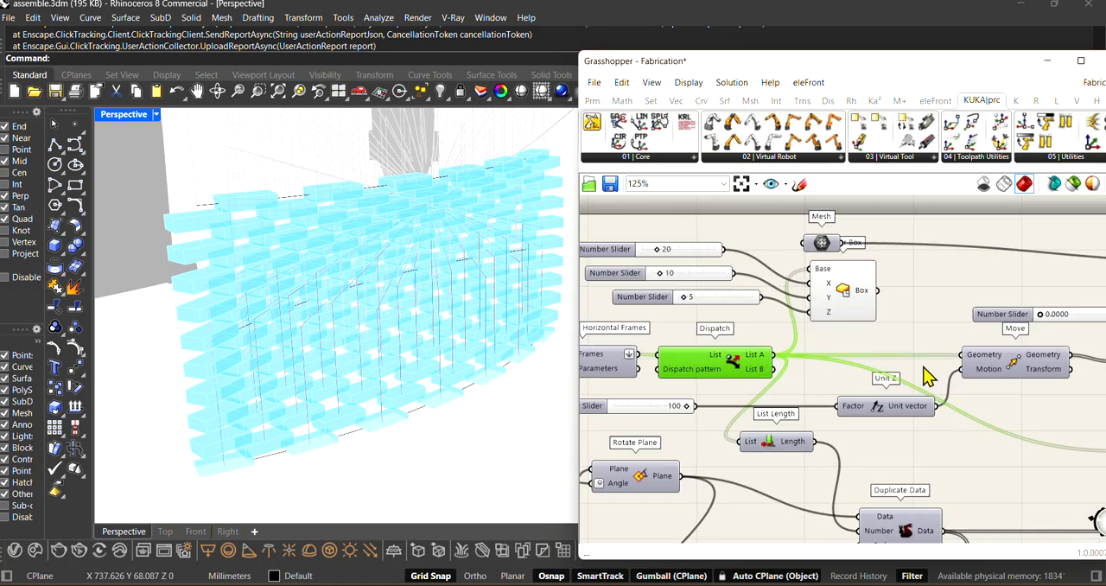
left_click_drag(839, 304, 848, 320)
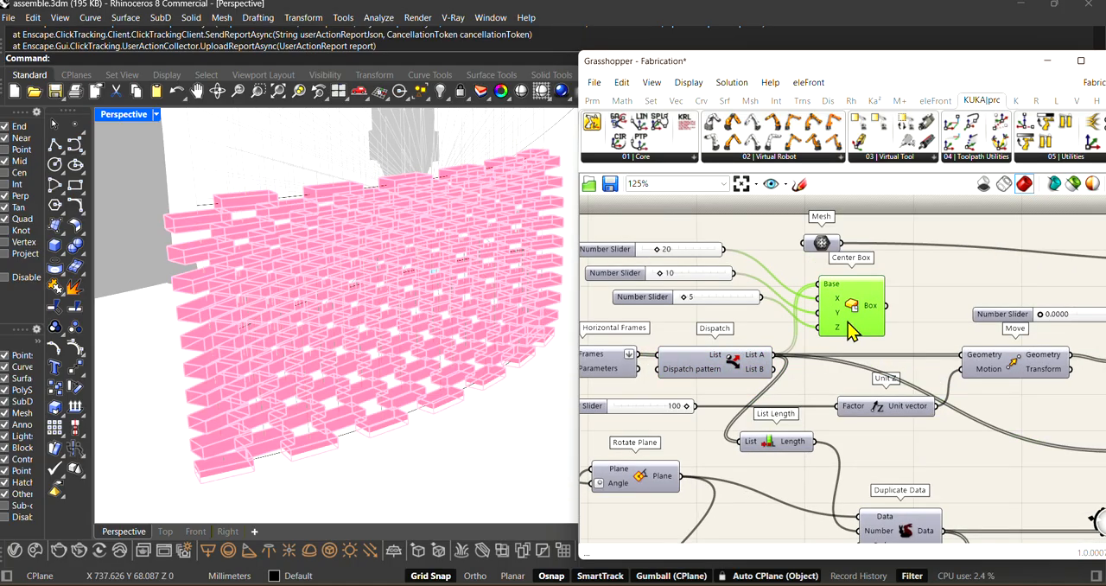
scroll(771, 340, "down", 3)
scroll(772, 402, "up", 3)
scroll(869, 410, "down", 1)
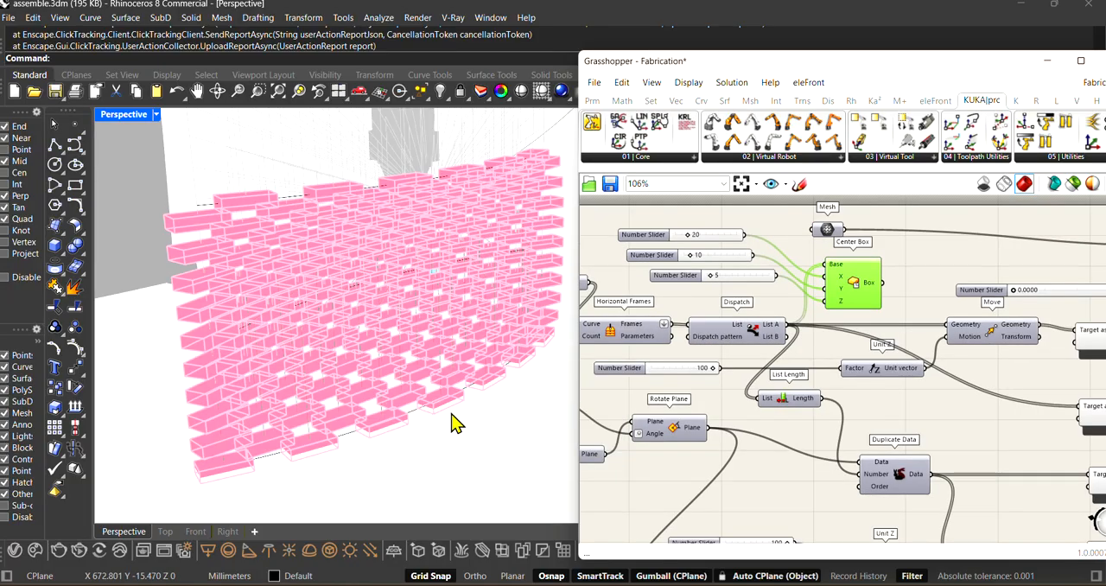
scroll(312, 474, "up", 2)
right_click_drag(755, 367, 785, 363)
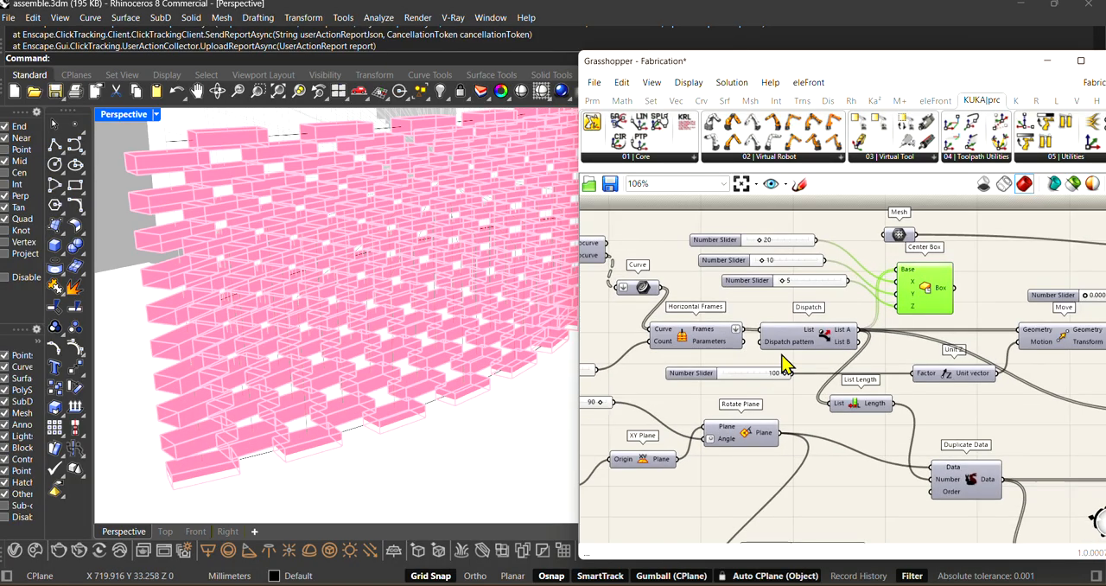
Step: Shift the Dispatch component slightly and examine the gaps between bricks in the wall's lowest course
left_click(792, 350)
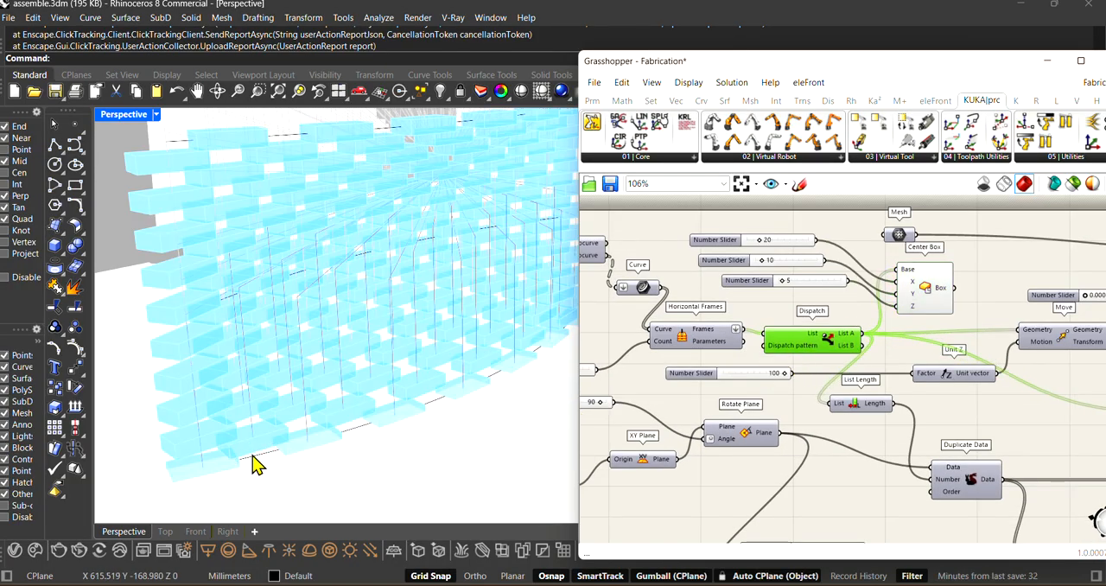
mouse_move(271, 469)
right_mouse_down()
mouse_move(267, 446)
mouse_move(285, 475)
right_mouse_up()
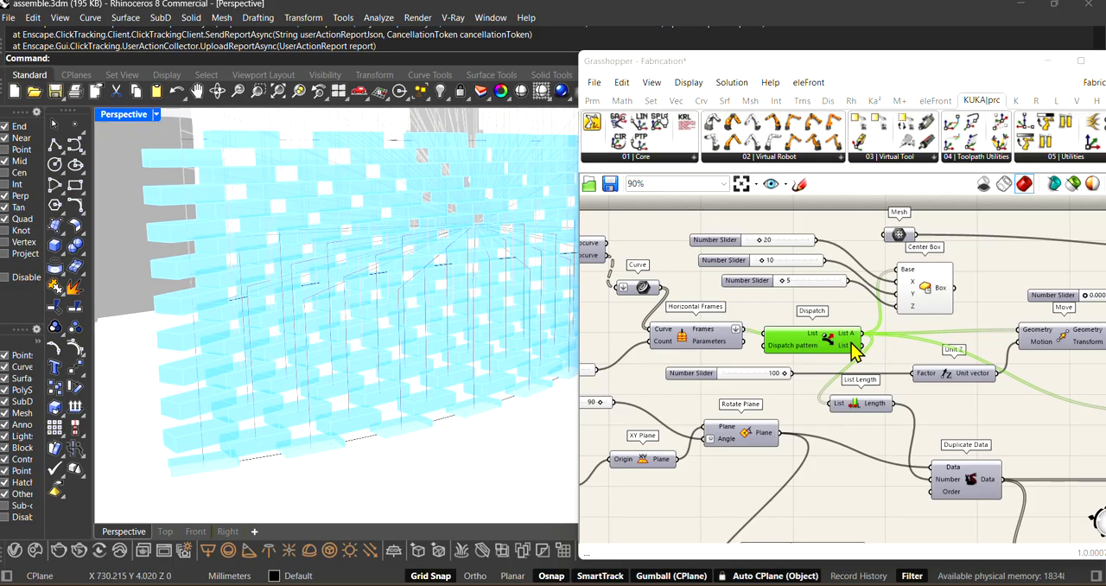
scroll(854, 345, "up", 3)
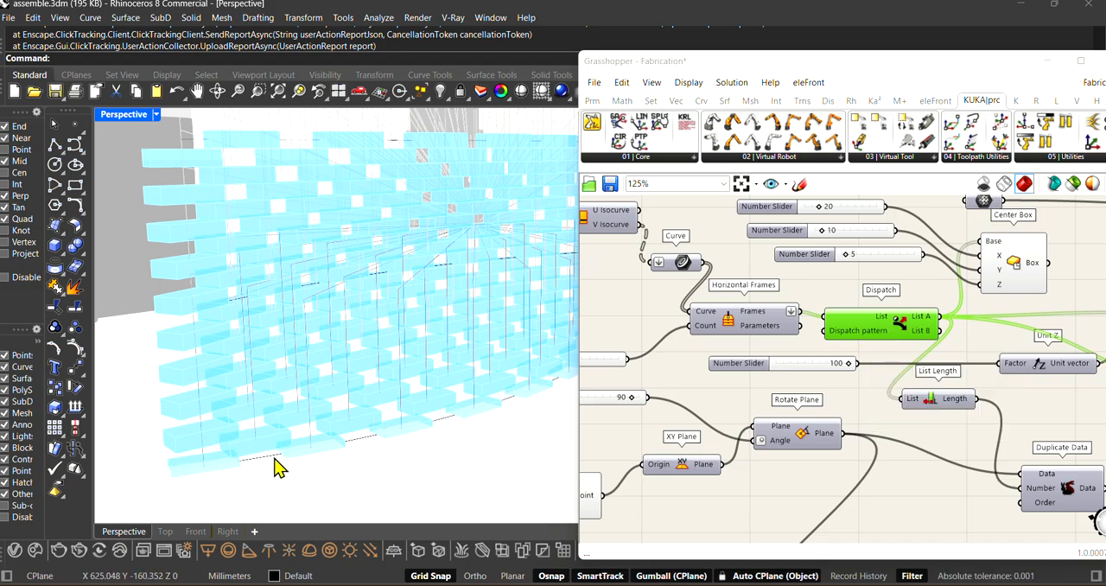
scroll(744, 292, "down", 2)
scroll(1018, 356, "up", 3)
scroll(826, 380, "down", 1)
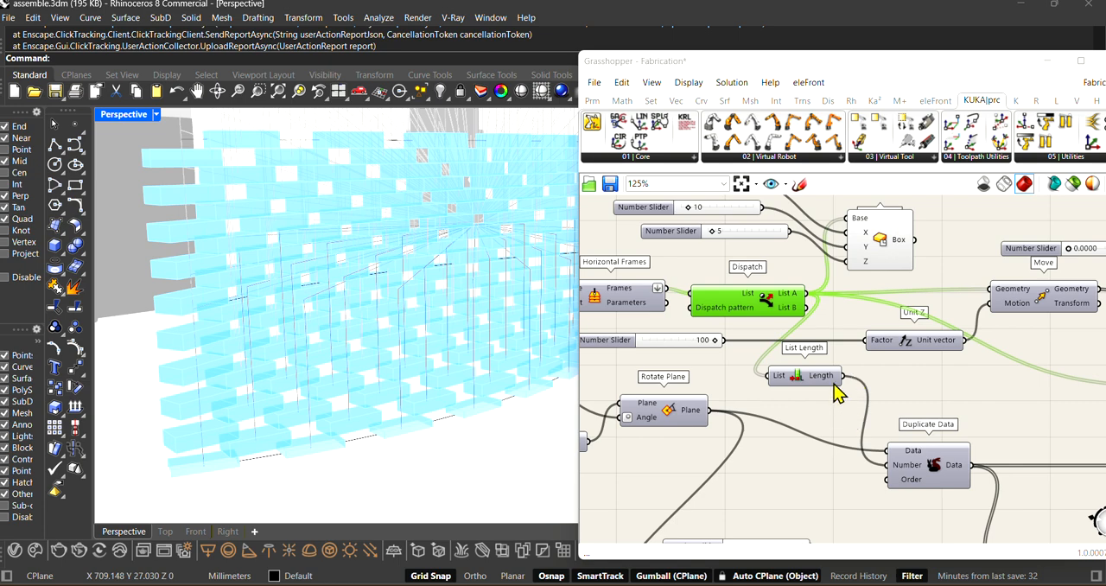
Step: Select the List Length component fed by Dispatch's List A output and view its connections
scroll(835, 393, "up", 1)
left_click(787, 380)
scroll(685, 410, "down", 3)
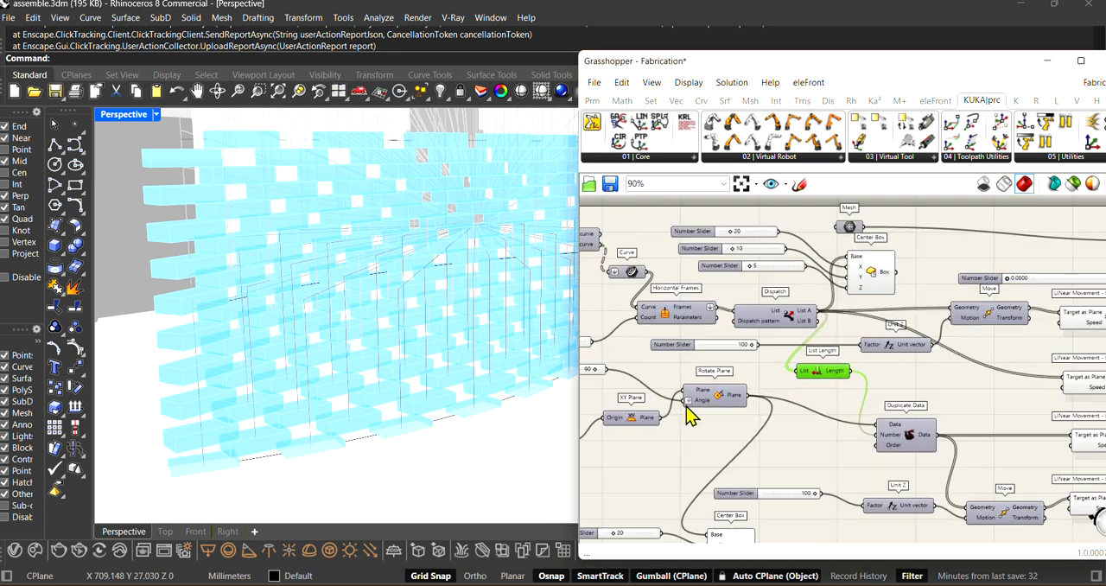
Step: Trace the pick-up plane beside the robot by selecting the Construct Point component and the Rotate Plane component
scroll(686, 383, "down", 3)
scroll(652, 437, "up", 5)
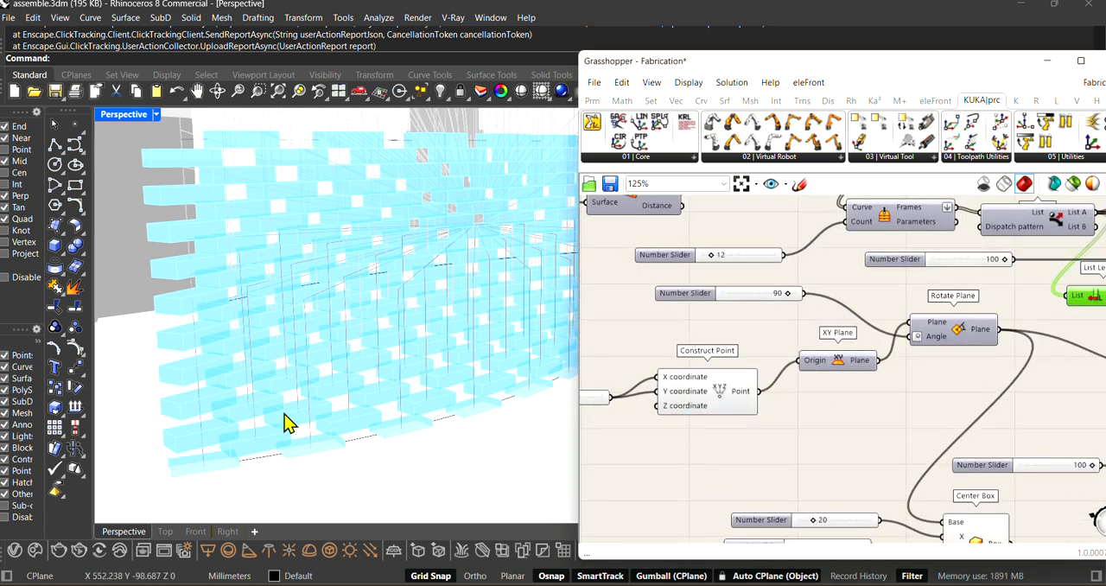
right_click_drag(285, 420, 326, 309)
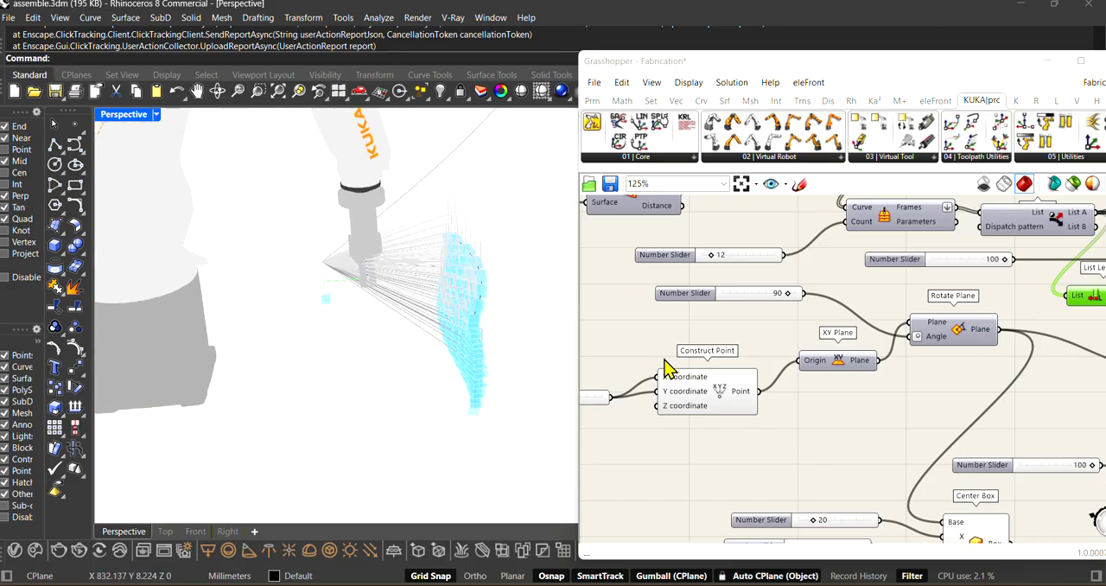
scroll(735, 399, "up", 3)
left_click(735, 402)
scroll(735, 403, "down", 5)
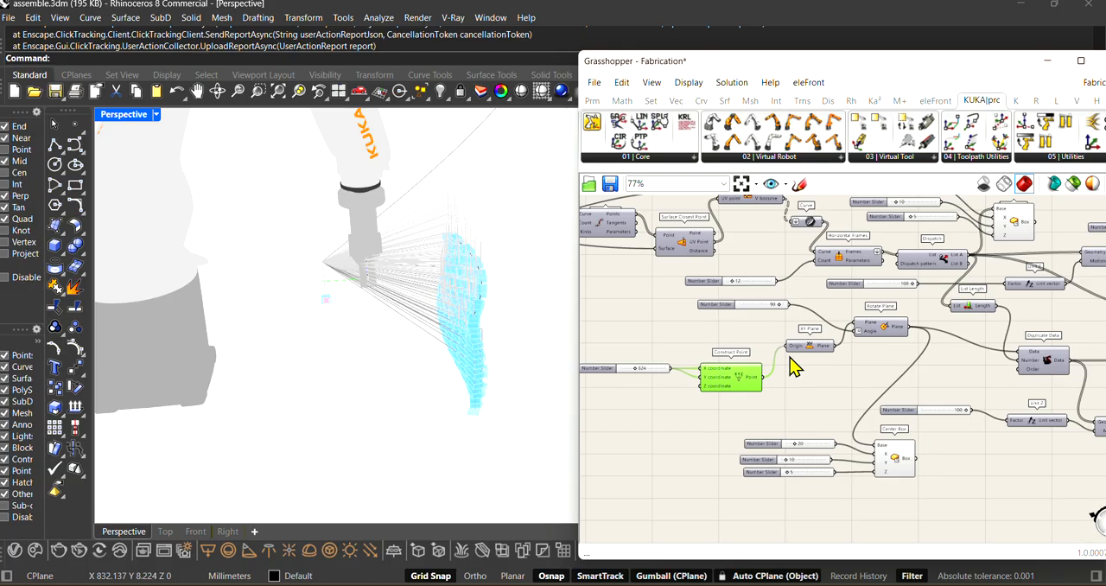
left_click(821, 307)
scroll(827, 469, "up", 5)
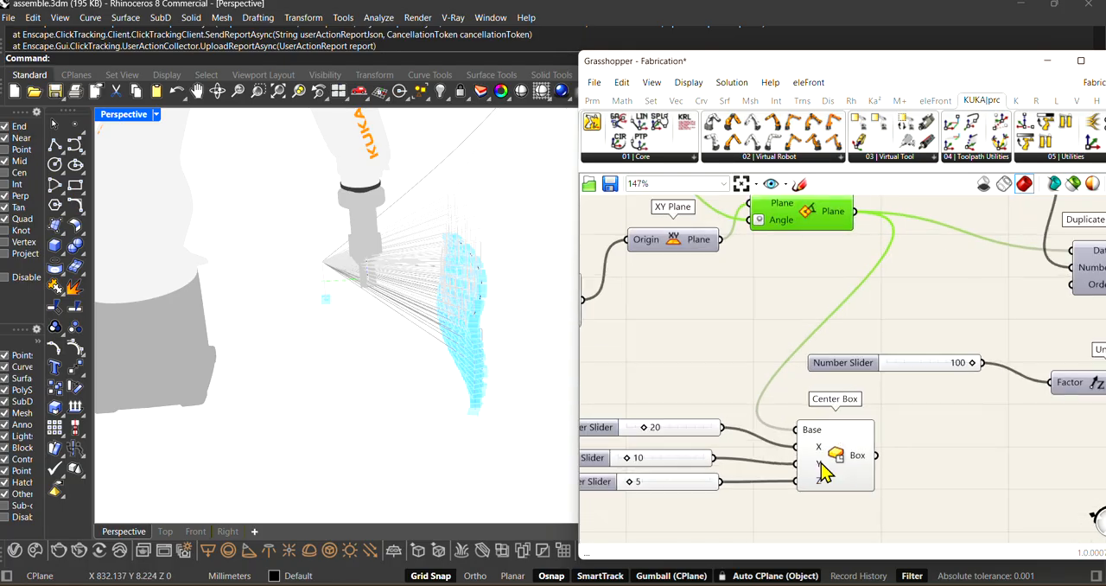
Step: Move the Center Box fed by Rotate Plane up slightly and inspect its highlighted pick-up brick beside the robot
left_click(836, 451)
scroll(226, 291, "up", 5)
scroll(317, 289, "down", 4)
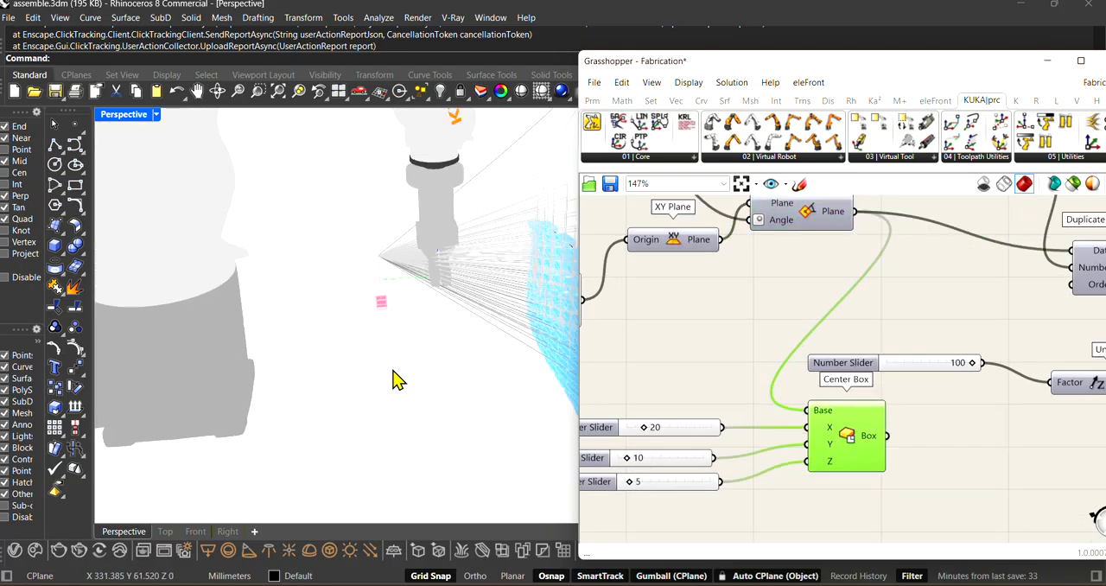
right_click_drag(392, 369, 369, 367)
scroll(793, 378, "down", 6)
scroll(938, 345, "up", 3)
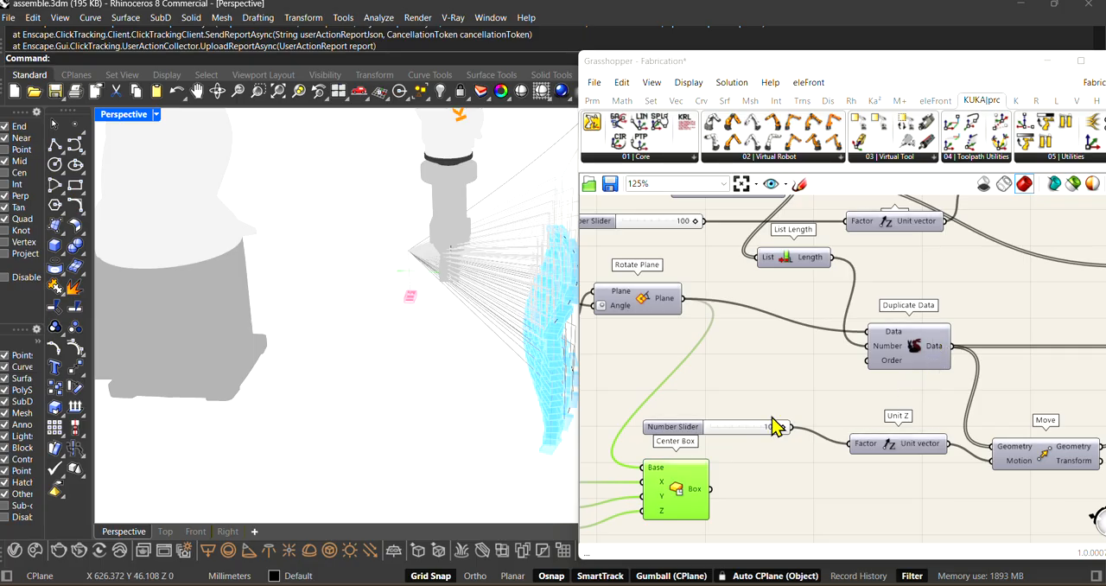
scroll(748, 462, "down", 2)
scroll(744, 420, "down", 1)
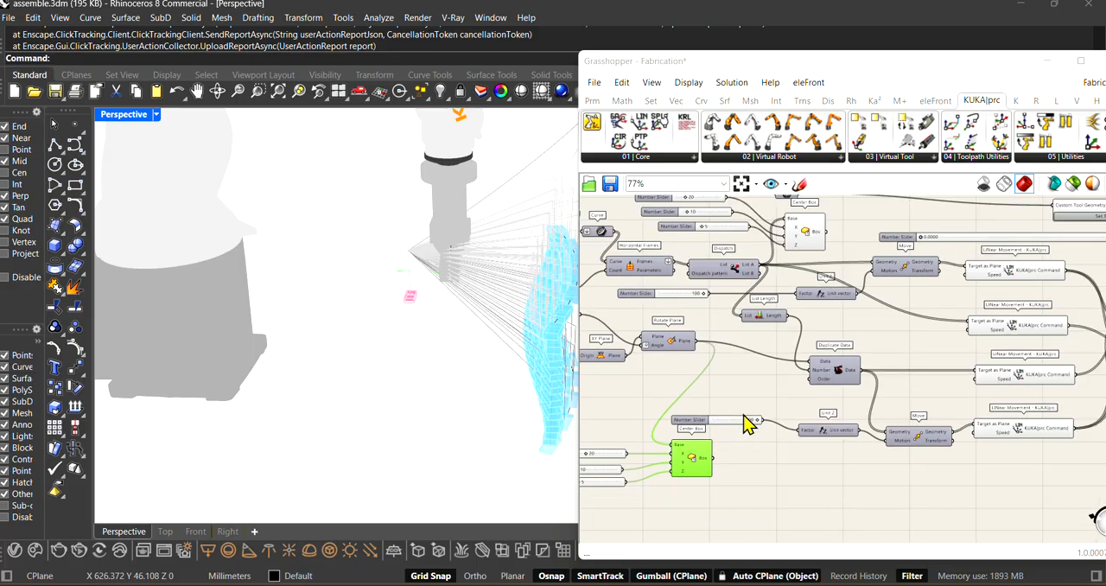
Step: Select the Center Box fed by Dispatch's List A output and inspect its highlighted wall bricks from different angles
scroll(758, 292, "up", 2)
scroll(746, 447, "down", 2)
scroll(772, 214, "up", 1)
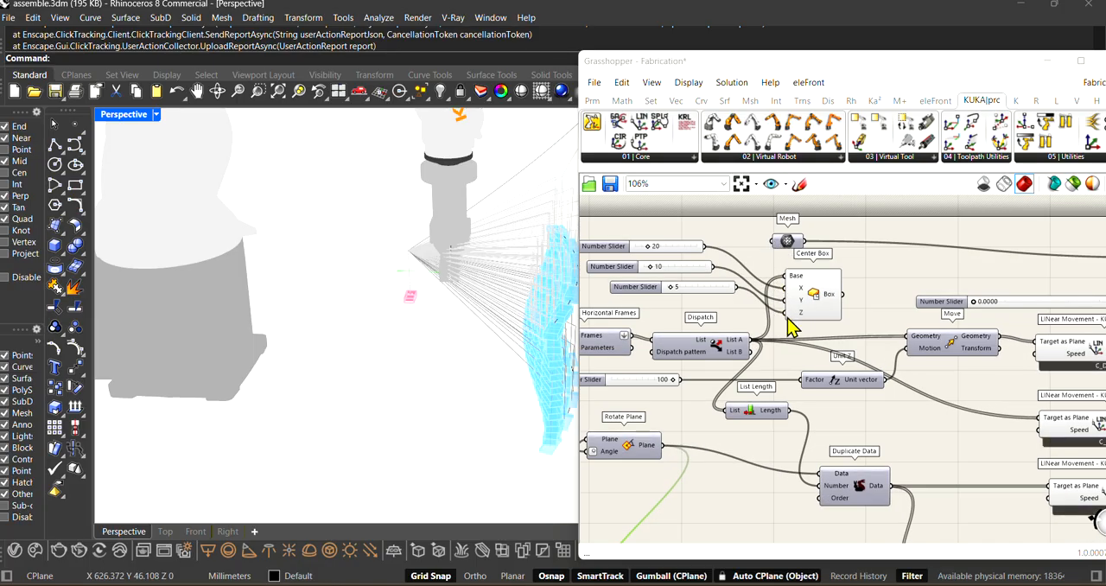
scroll(815, 383, "up", 3)
left_click(758, 400)
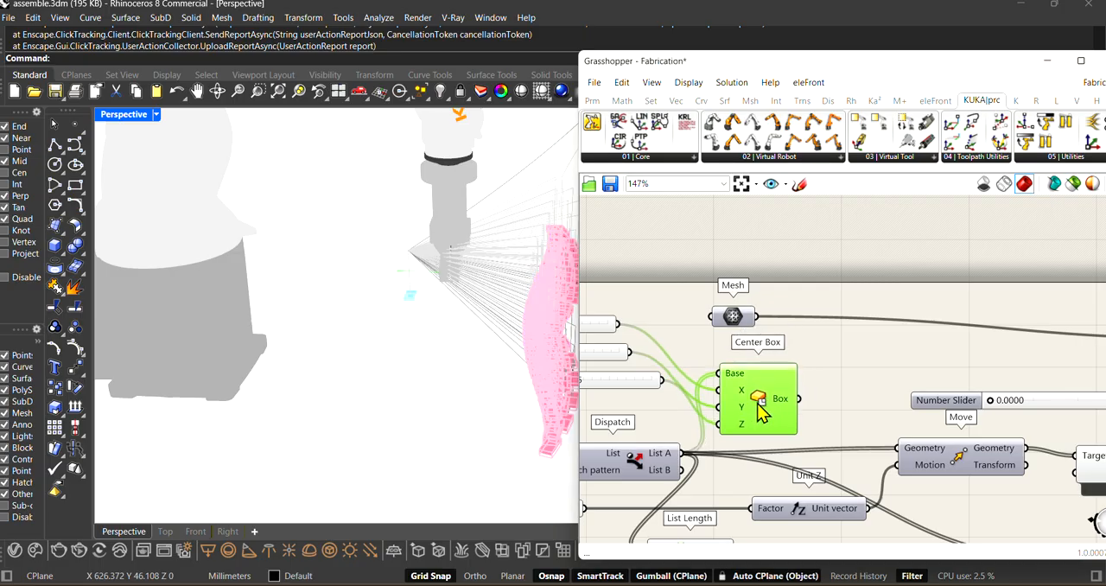
scroll(671, 296, "down", 2)
scroll(759, 423, "up", 2)
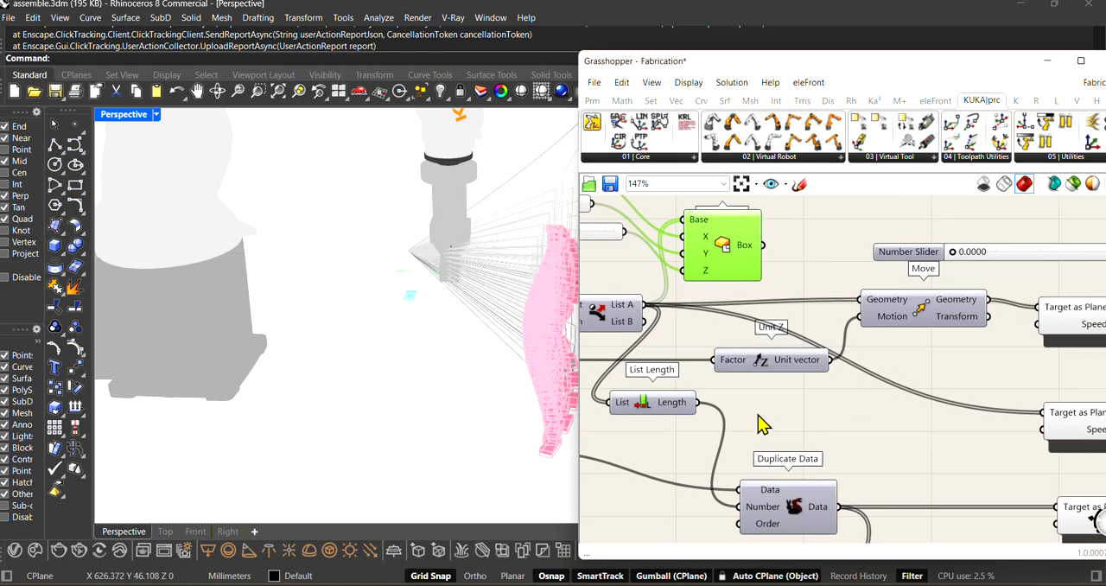
scroll(759, 406, "down", 1)
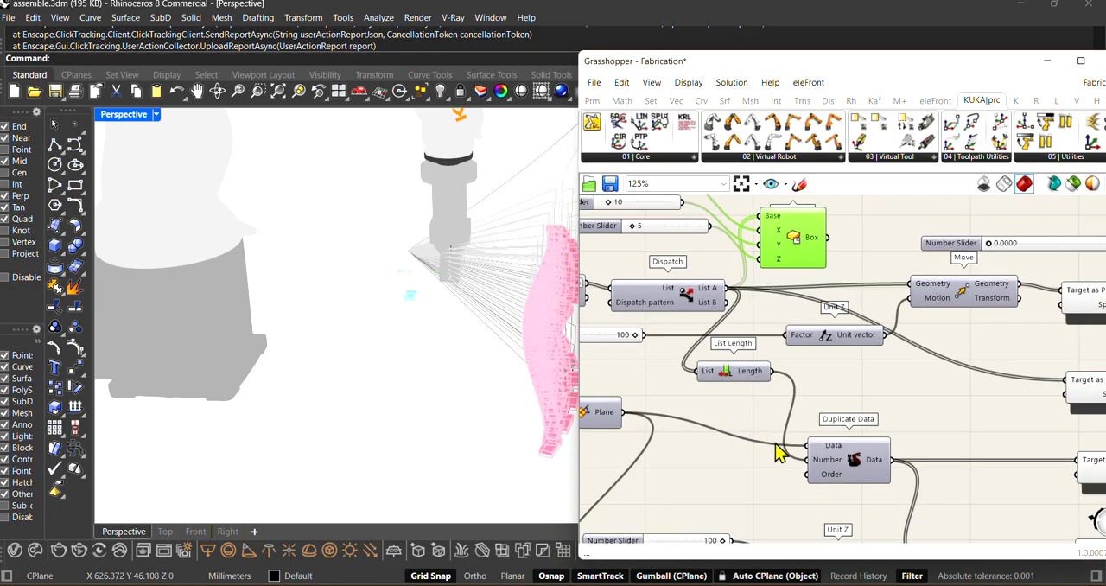
right_click_drag(449, 388, 415, 415)
scroll(858, 242, "down", 1)
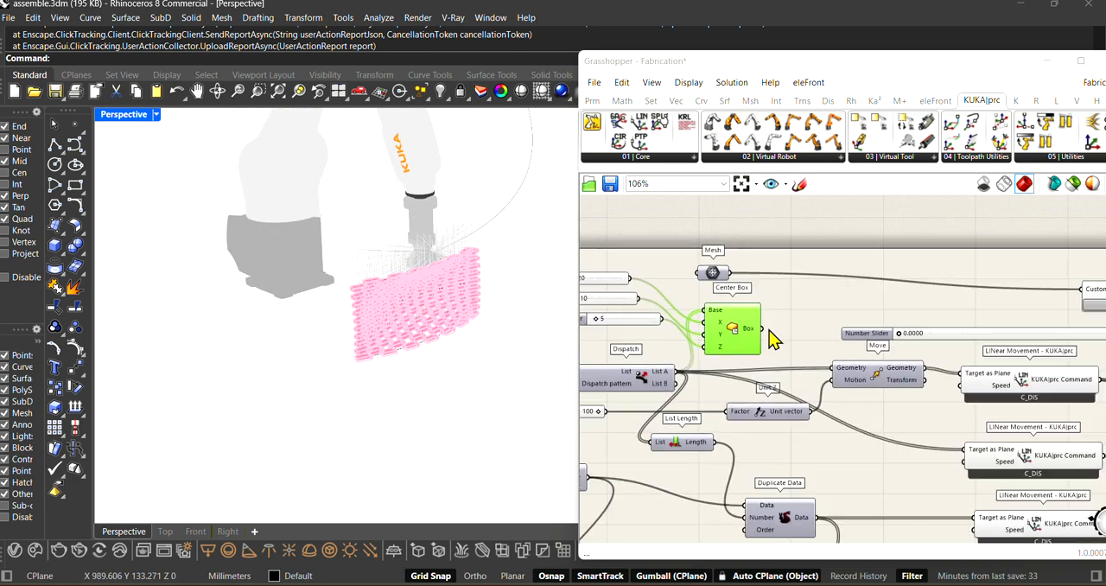
scroll(772, 339, "down", 2)
scroll(772, 336, "up", 1)
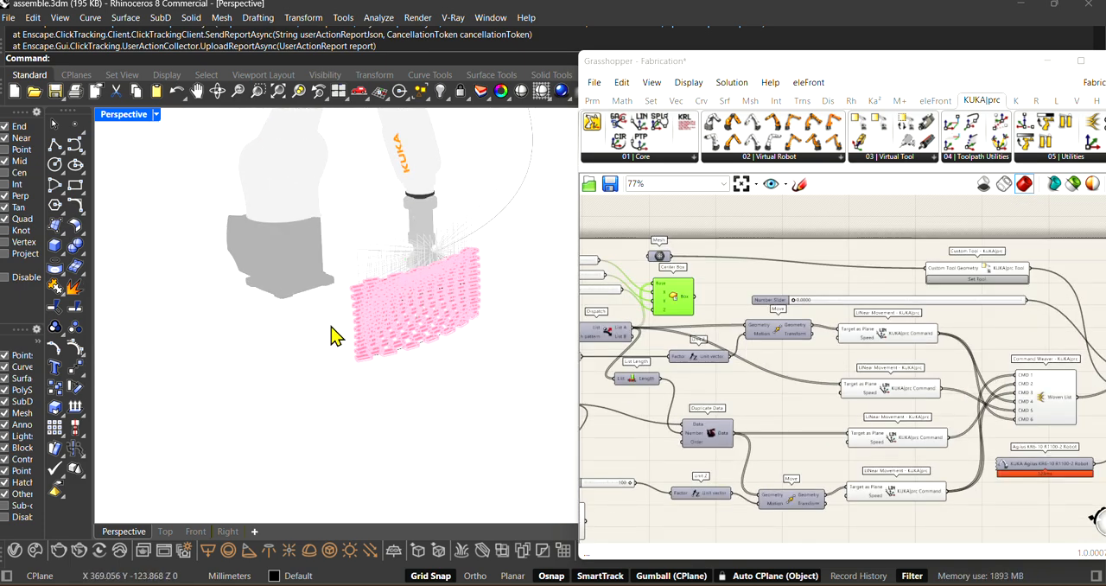
right_click_drag(337, 337, 501, 377)
Step: Select the Mesh component above the Center Box and view its connection to the custom tool
scroll(752, 324, "up", 2)
scroll(780, 299, "down", 1)
scroll(635, 259, "up", 2)
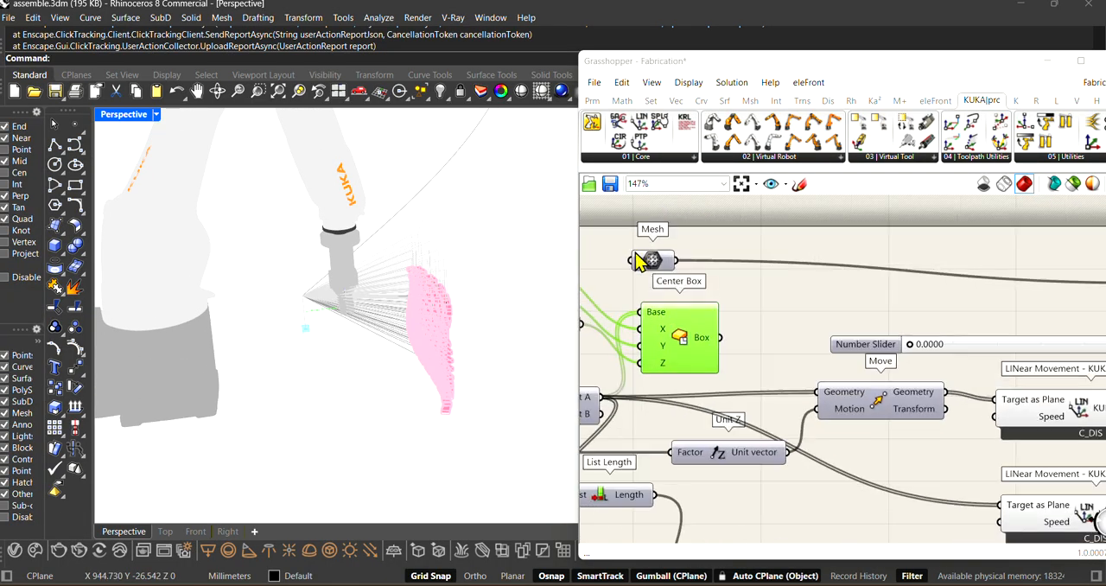
left_click_drag(648, 266, 654, 273)
scroll(726, 291, "down", 2)
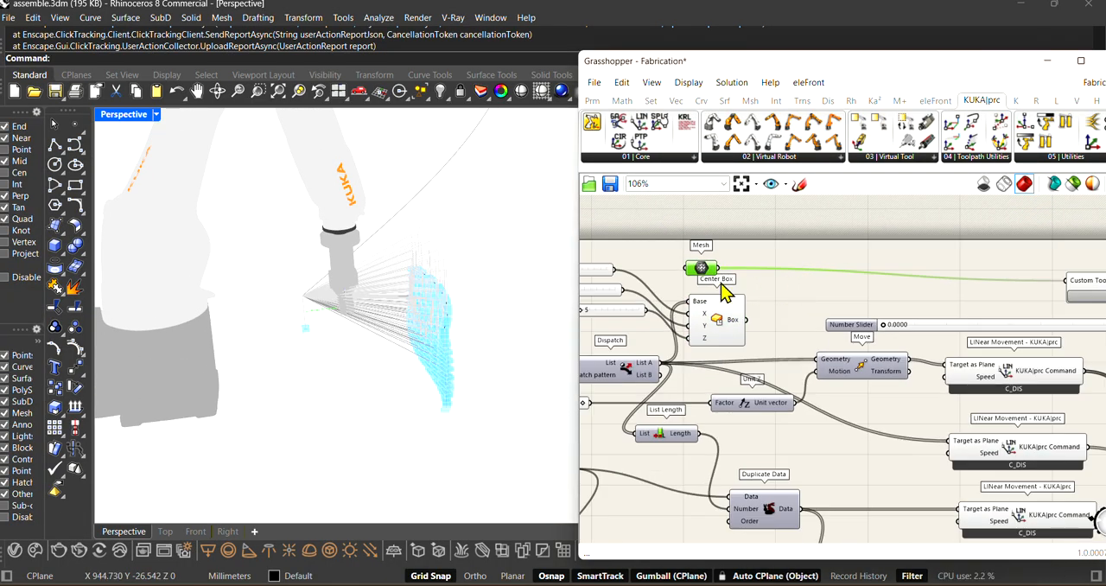
Step: Open the tool settings of the Custom Tool component, view them and close them without changes
scroll(395, 296, "down", 1)
scroll(868, 307, "down", 2)
scroll(877, 302, "up", 1)
left_click(980, 294)
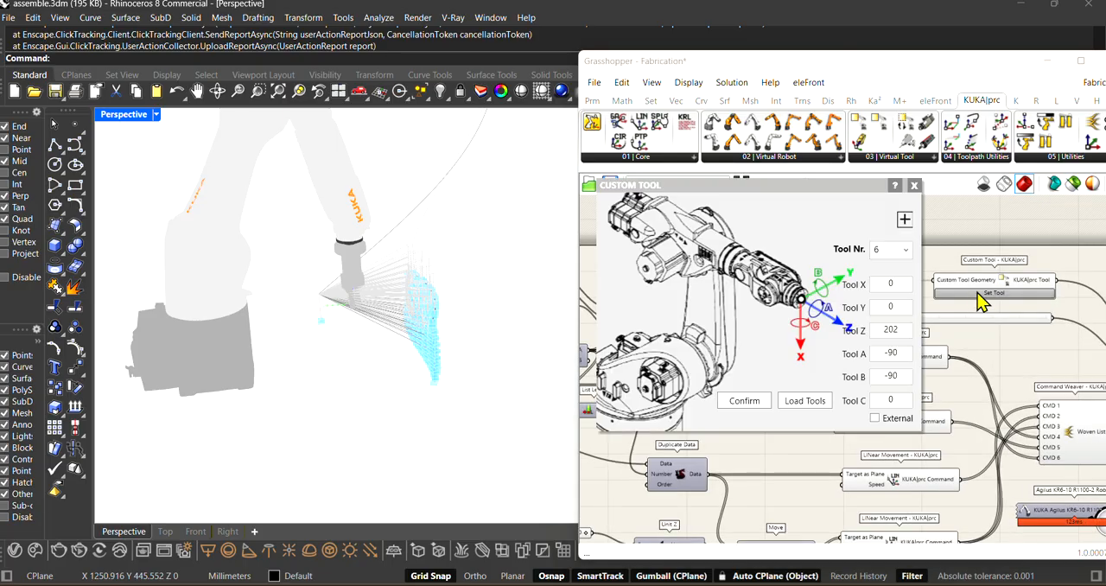
left_click(914, 185)
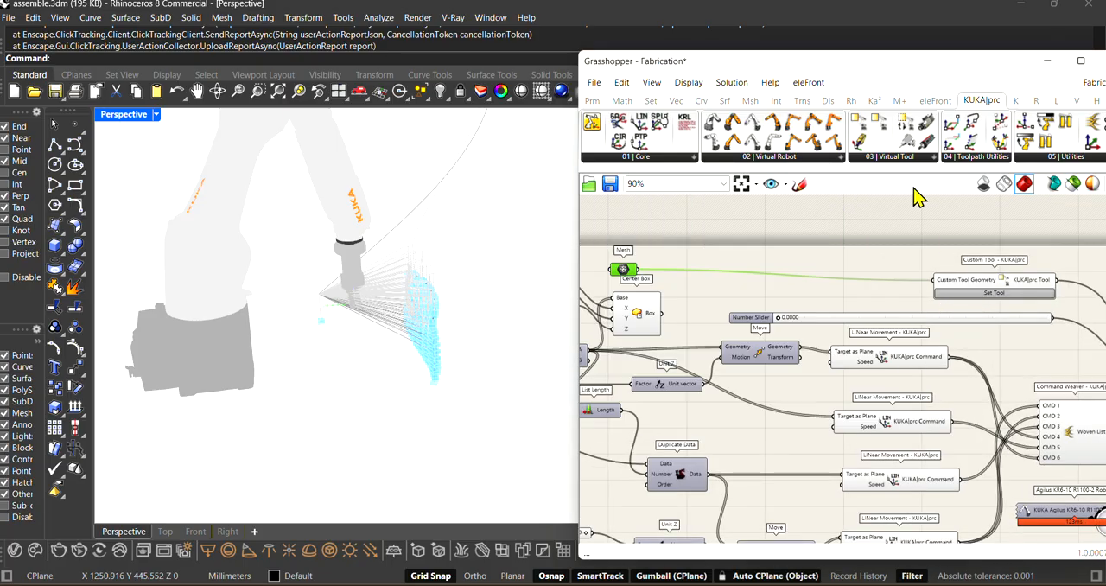
Step: Select the Custom Tool component and trace its output to the Tool input of KUKA|prc CORE
scroll(984, 302, "up", 1)
left_click(916, 287)
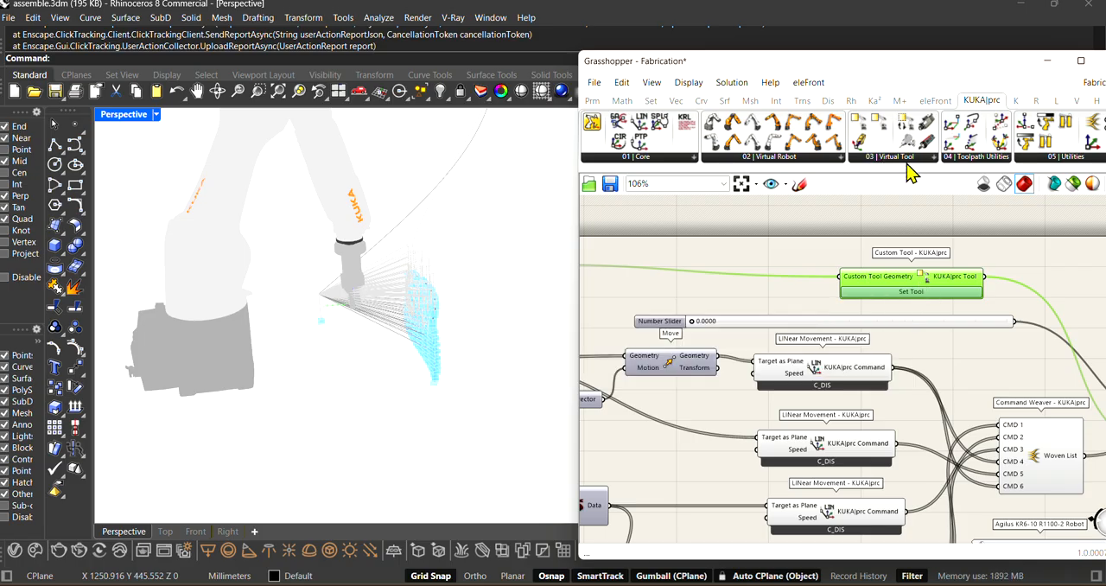
right_click_drag(531, 315, 358, 319)
scroll(1024, 351, "up", 1)
right_click_drag(1024, 351, 914, 326)
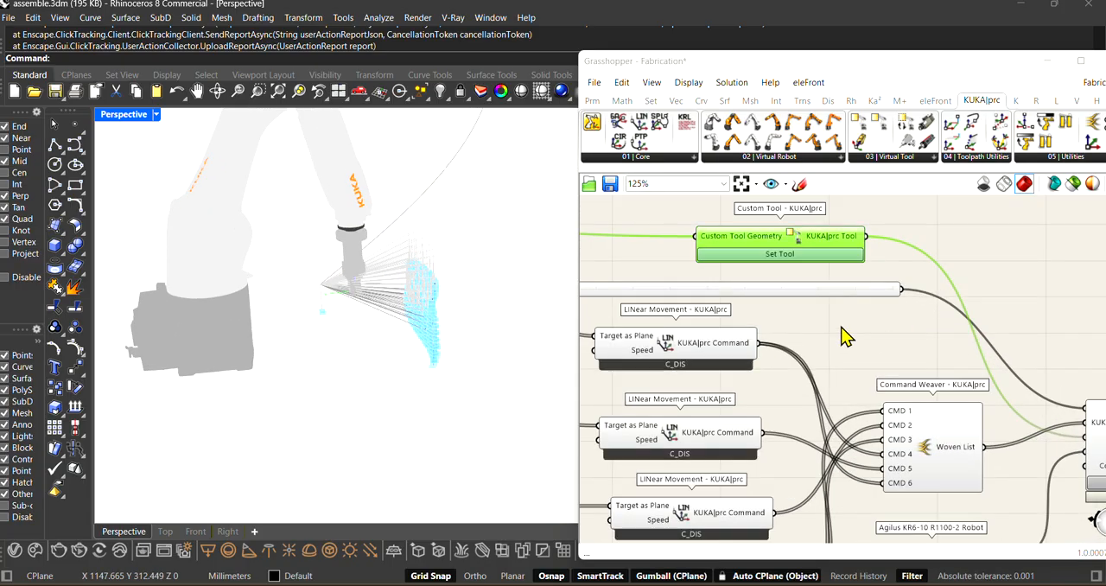
scroll(788, 298, "down", 2)
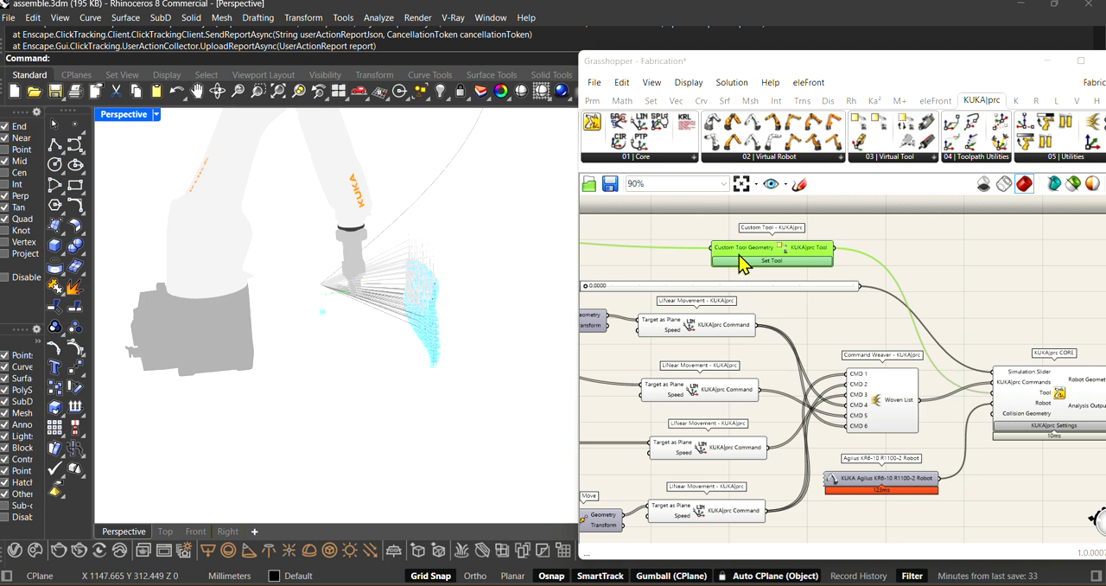
right_click_drag(738, 264, 811, 285)
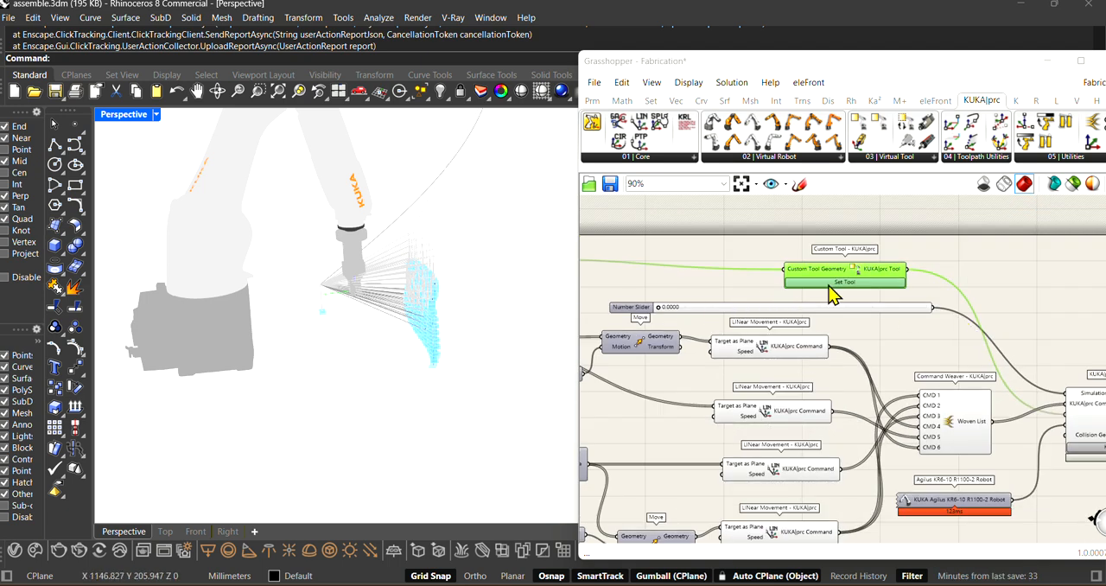
Step: Move the Mesh component right beside the Custom Tool Geometry input of the Custom Tool component
scroll(294, 294, "up", 4)
scroll(346, 294, "down", 2)
scroll(1019, 314, "down", 3)
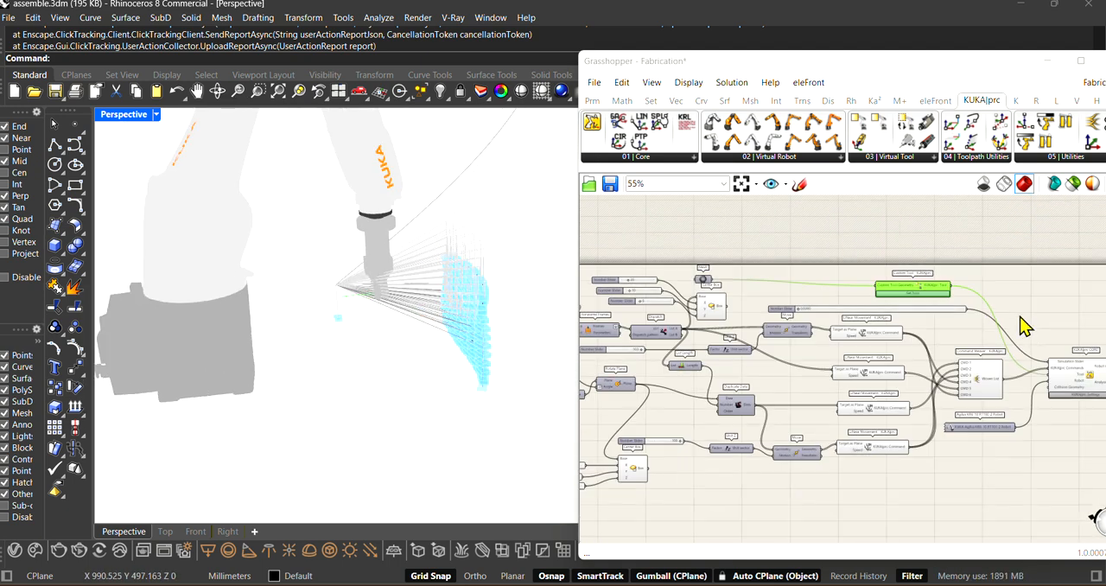
scroll(713, 292, "up", 4)
left_click_drag(682, 280, 900, 281)
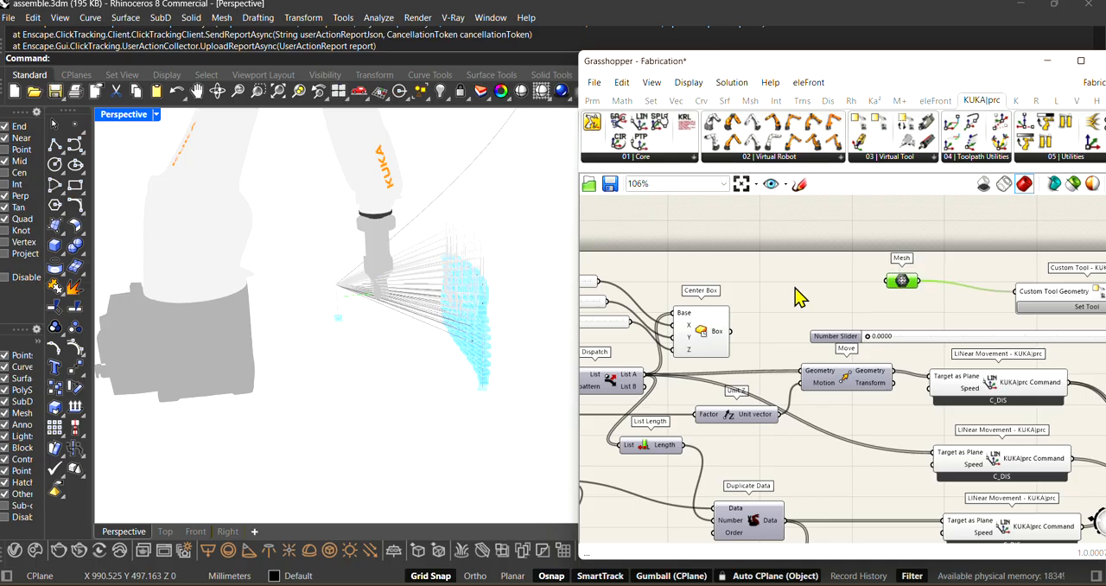
right_click_drag(795, 287, 657, 283)
scroll(877, 292, "up", 1)
left_click_drag(750, 274, 808, 277)
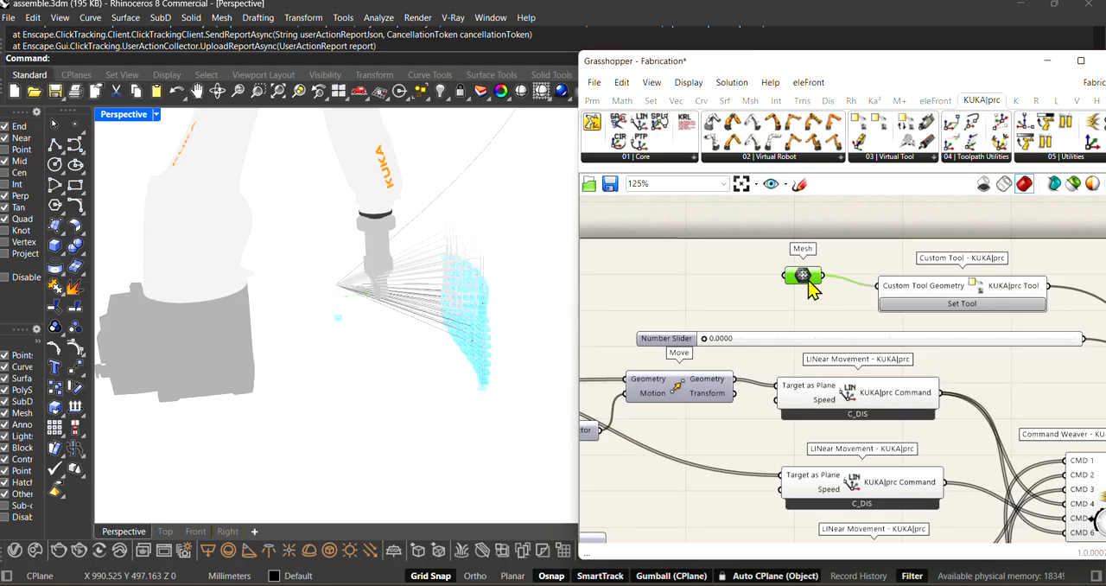
Step: Examine the tool at the robot's end and the Custom Tool Geometry input, and clear the Mesh component's selection
scroll(797, 276, "down", 2)
scroll(881, 292, "up", 3)
scroll(404, 316, "up", 2)
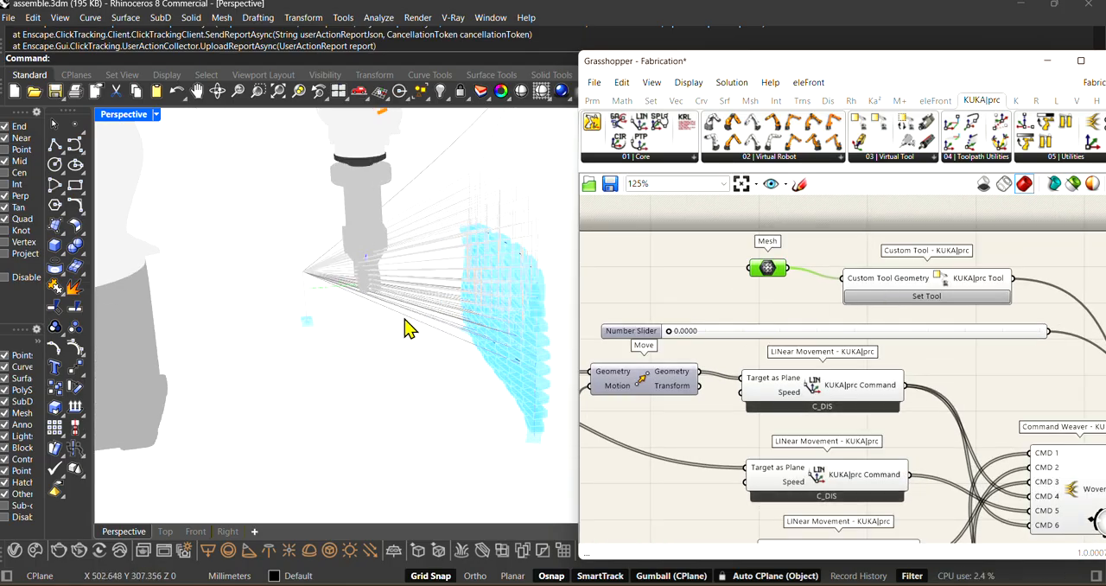
scroll(407, 326, "down", 3)
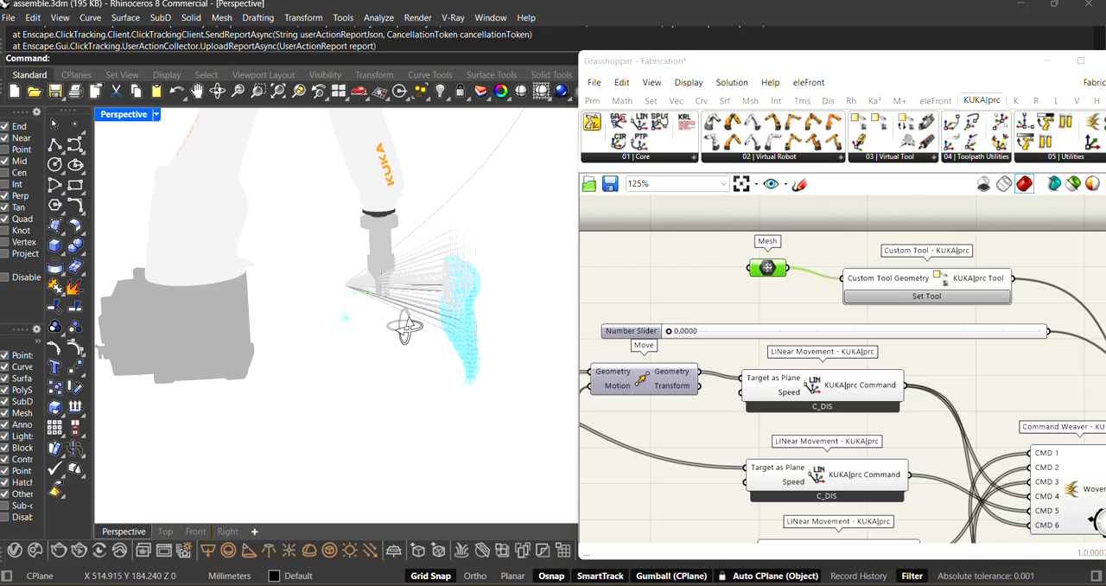
scroll(931, 302, "up", 3)
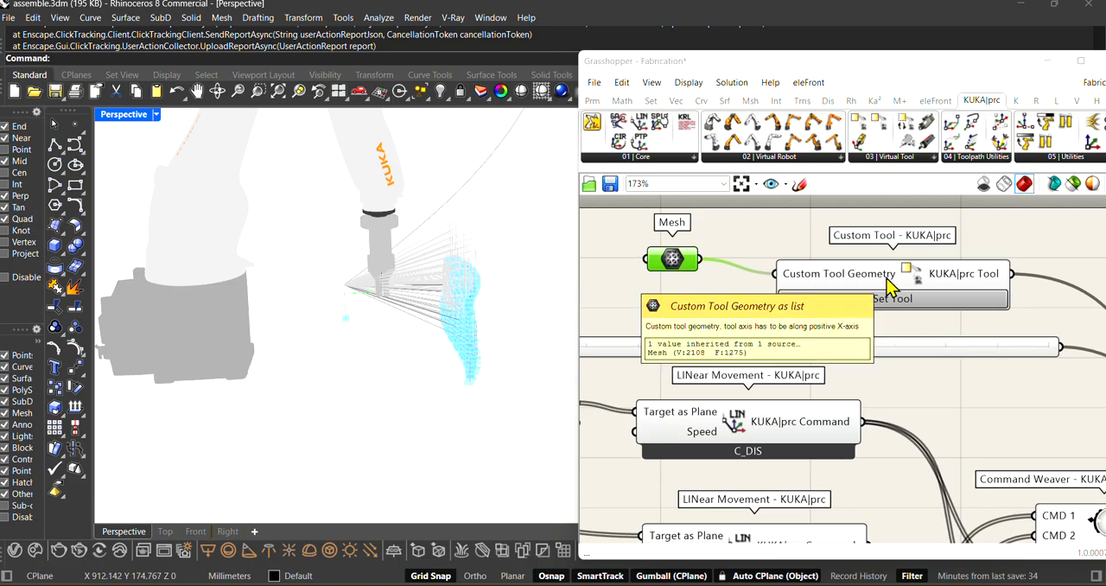
right_click(886, 278)
left_click(842, 332)
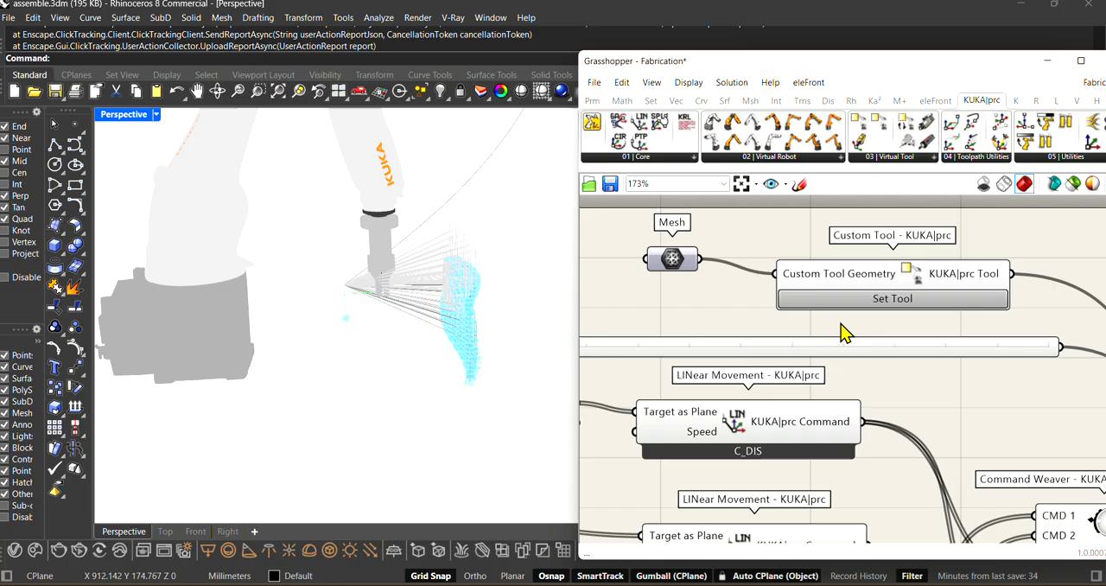
Step: Review the tool number, offsets and rotation angles in the Custom Tool settings, and close them unchanged
left_click(893, 299)
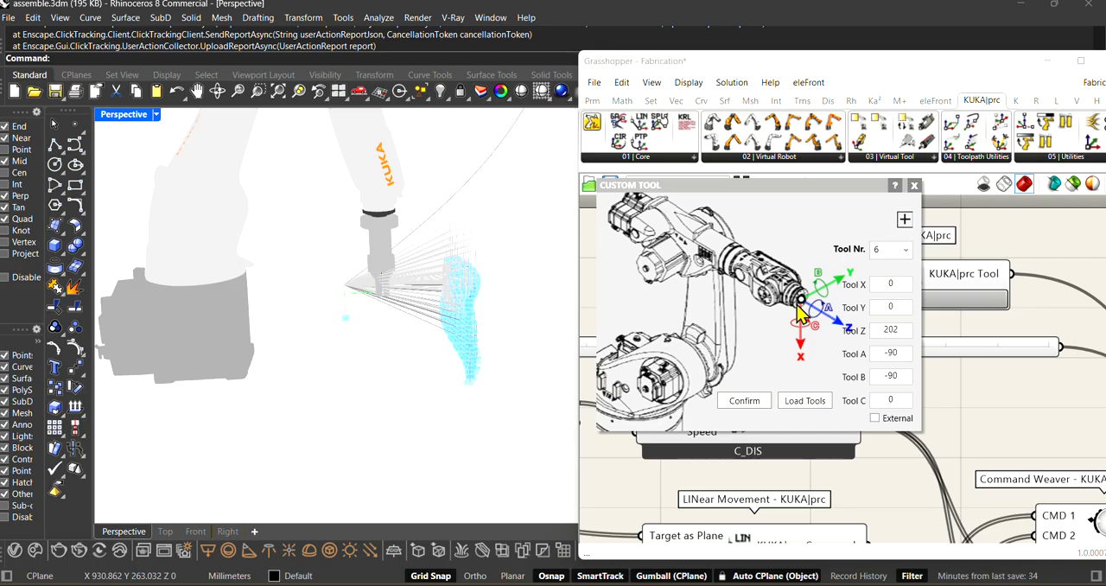
left_click_drag(821, 188, 841, 201)
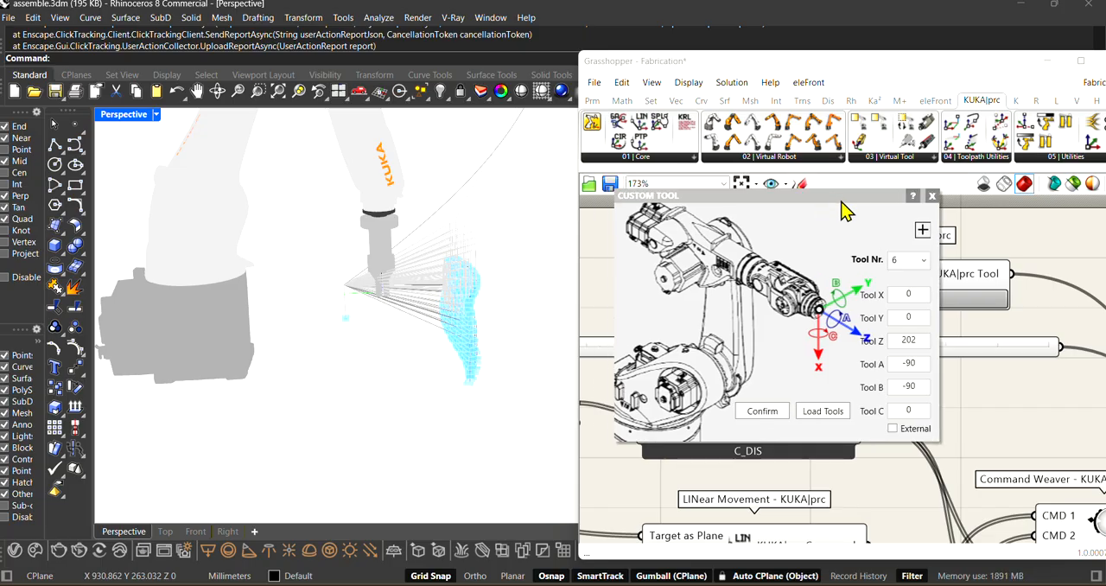
left_click(933, 197)
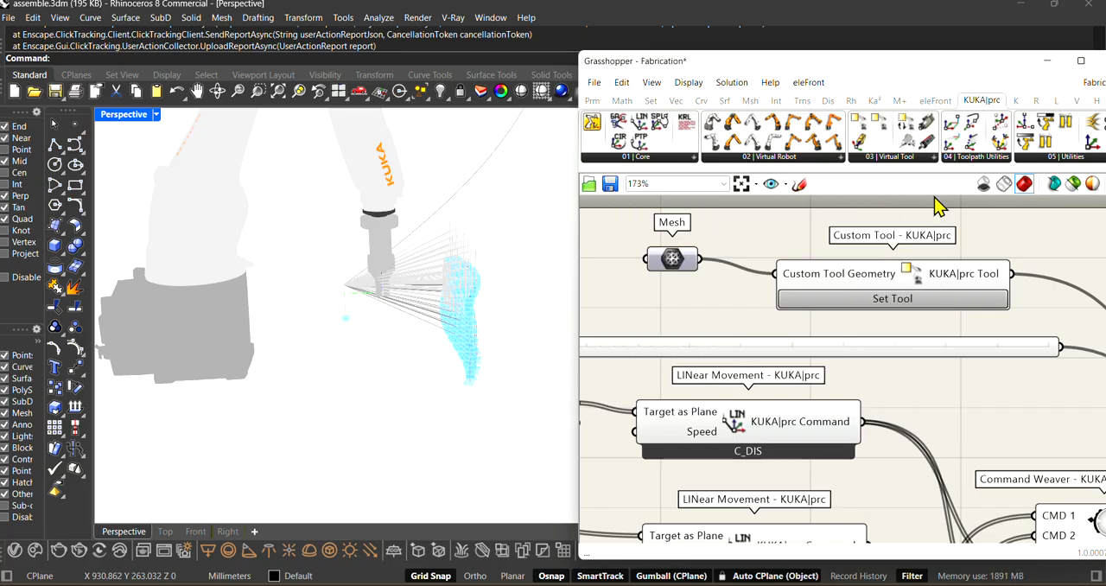
Step: Select the first LINear Movement component, fed by the upper Move, and view its links to the Command Weaver
scroll(769, 266, "down", 6)
scroll(735, 411, "up", 3)
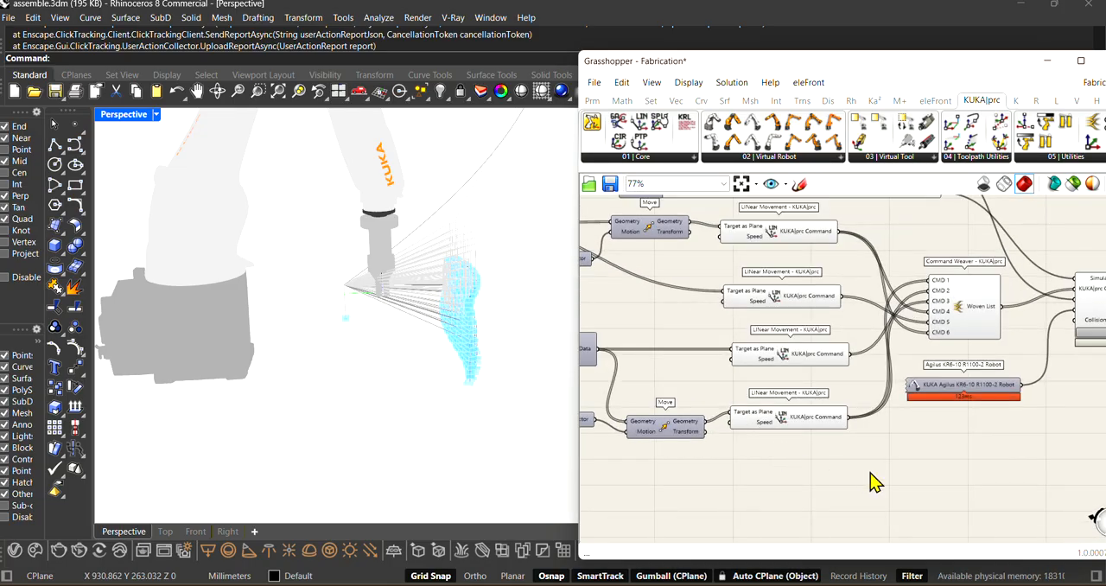
scroll(868, 472, "down", 2)
scroll(709, 285, "up", 3)
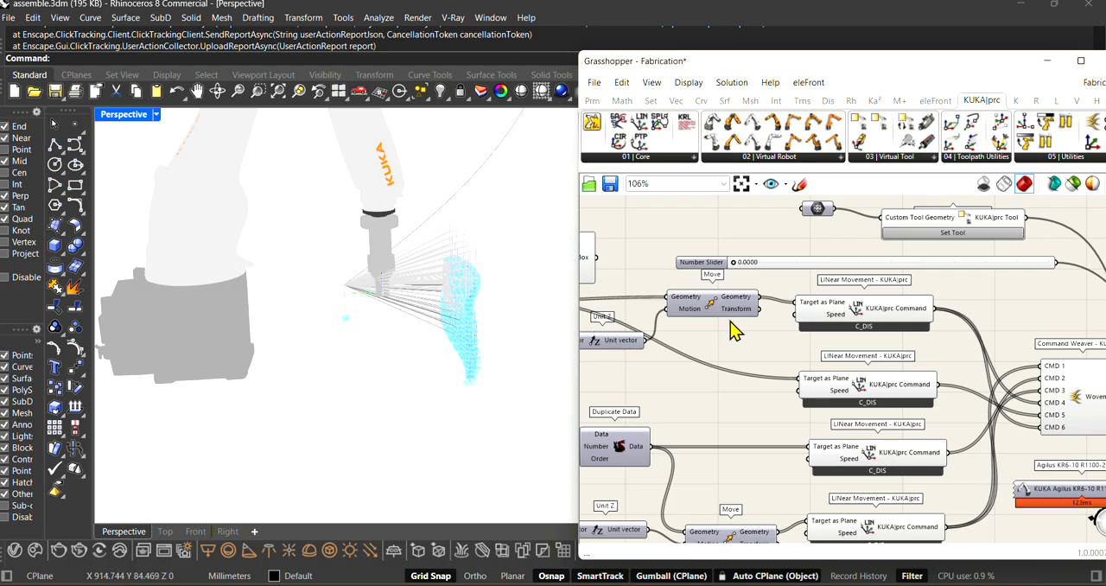
left_click(829, 316)
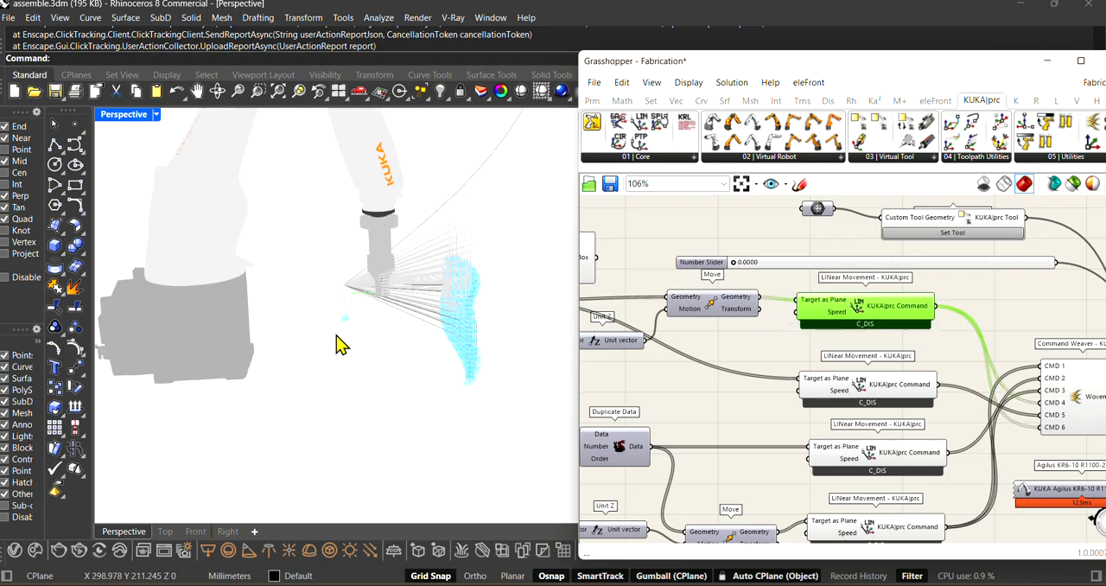
Step: Examine the robot's tool, pick-up brick and toolpath lines leading to the brick wall from several angles and distances
right_click_drag(336, 343, 388, 343)
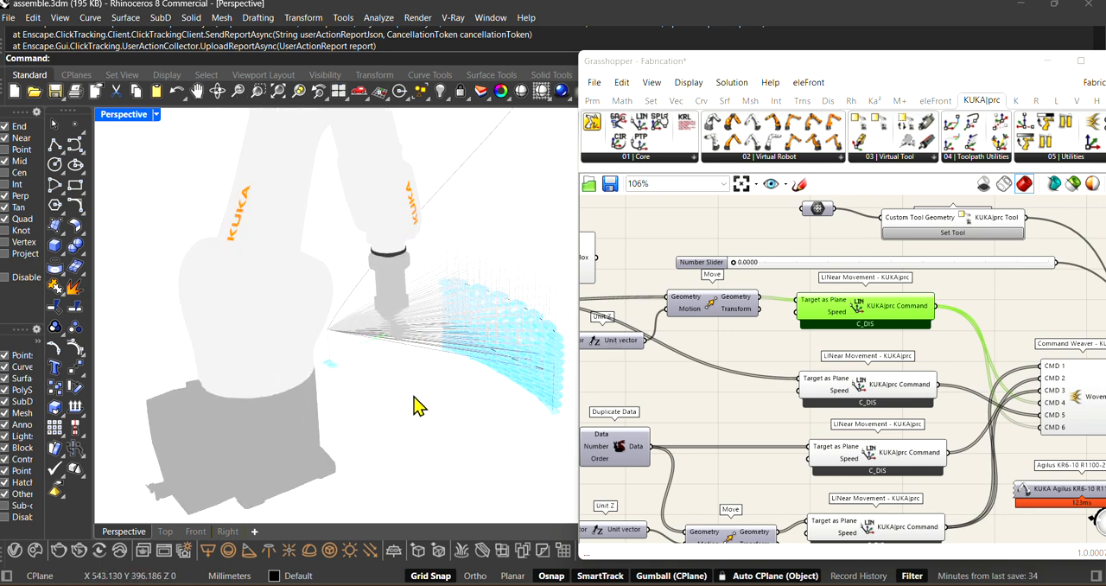
right_click_drag(412, 394, 375, 380)
scroll(782, 374, "down", 1)
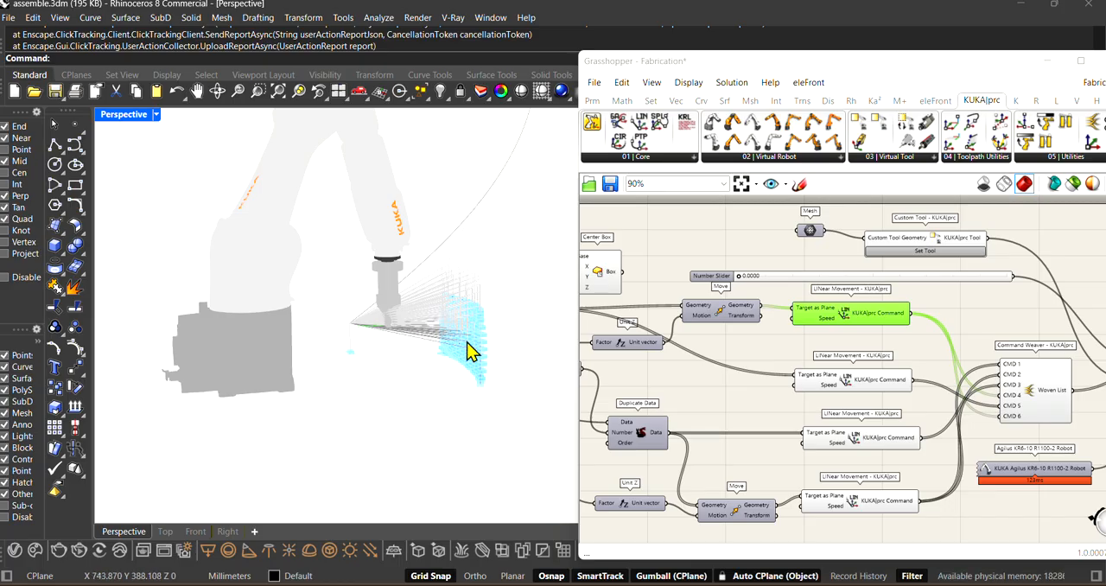
scroll(482, 366, "up", 3)
scroll(480, 366, "down", 2)
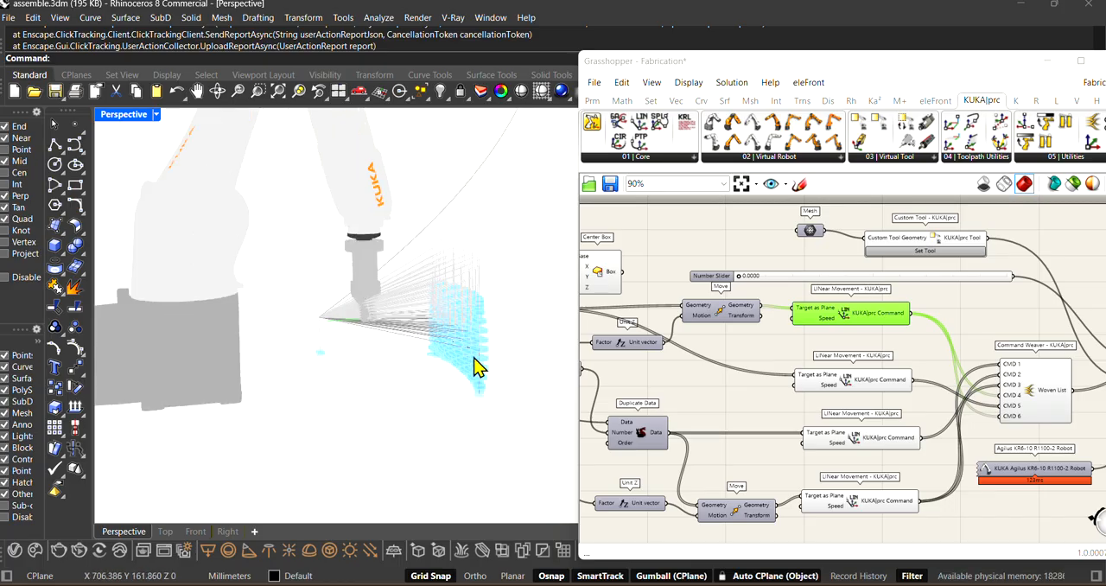
scroll(383, 288, "up", 3)
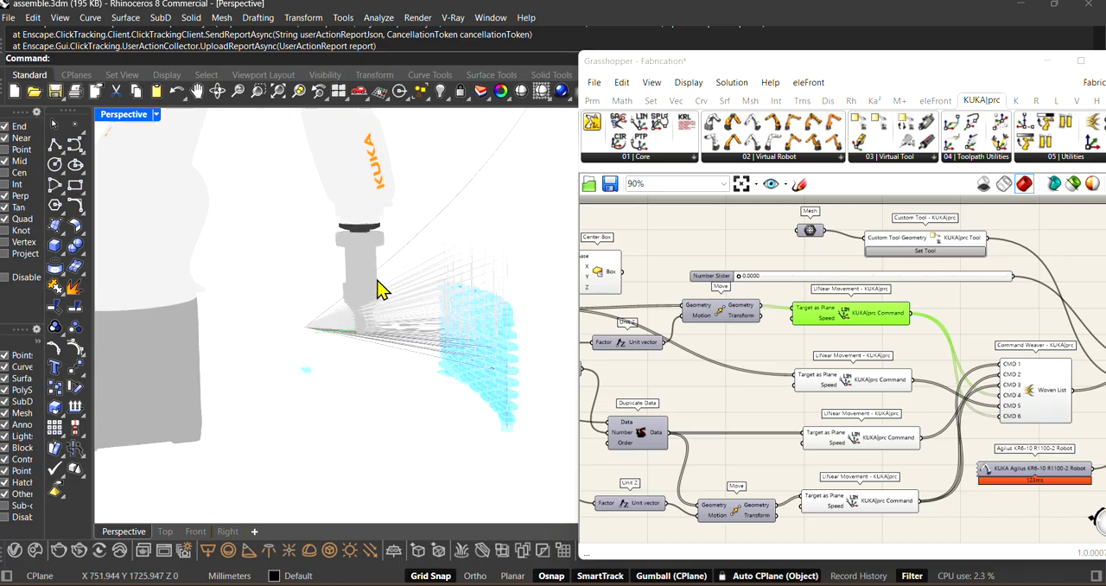
scroll(303, 368, "down", 2)
scroll(794, 338, "up", 2)
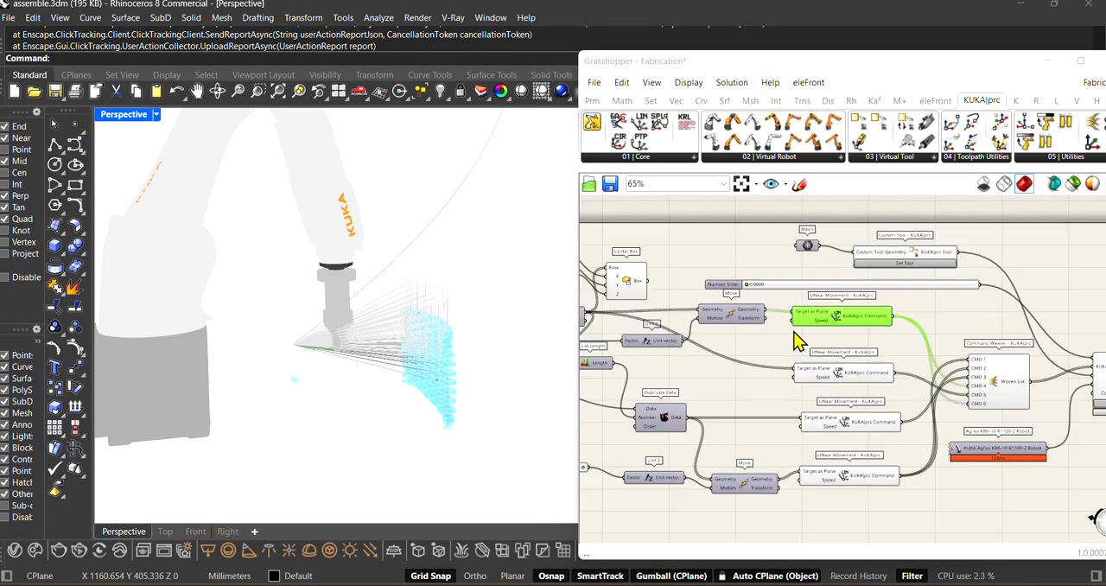
Step: Select the second, third and fourth LINear Movement components in turn and trace their input planes and Command Weaver connections
left_click_drag(819, 384, 816, 376)
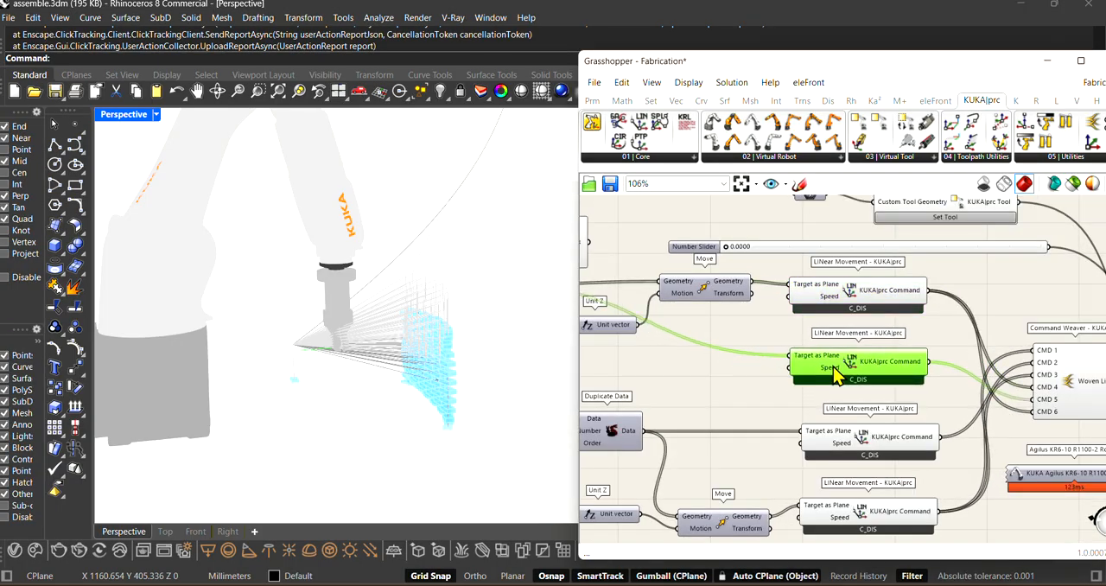
left_click(845, 442)
left_click_drag(842, 435, 834, 431)
left_click_drag(871, 525, 879, 520)
scroll(793, 261, "up", 3)
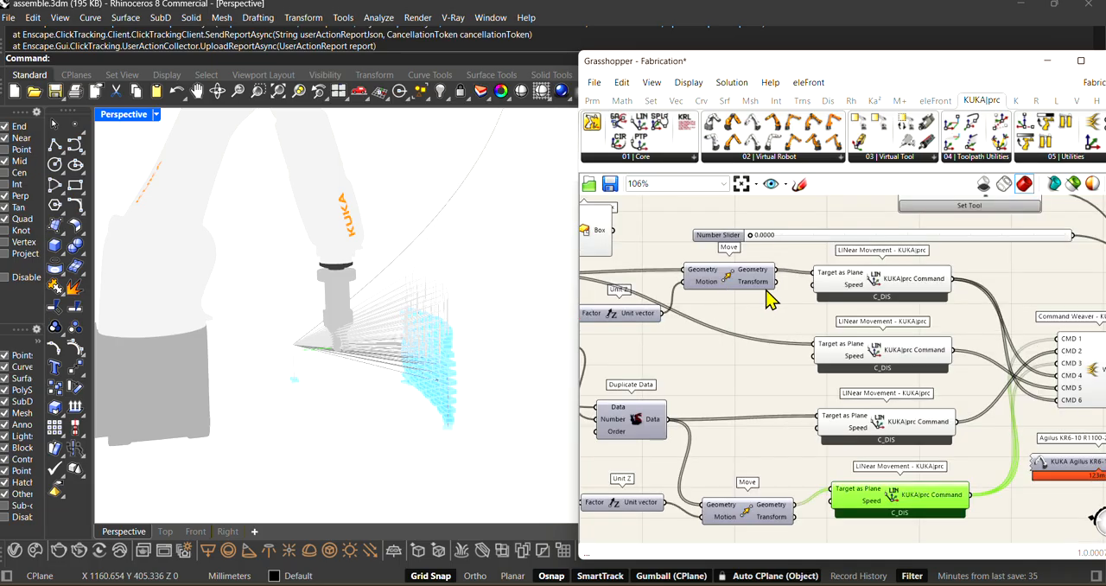
scroll(951, 336, "down", 3)
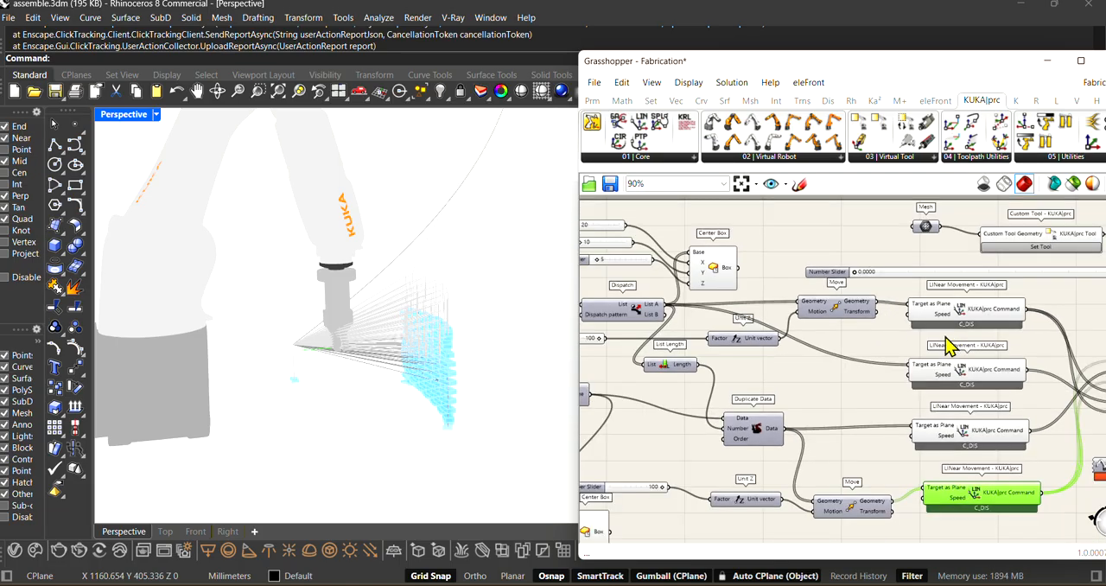
Step: Select the Dispatch component and trace its List A output to the upper Move, List Length and second LINear Movement
scroll(614, 322, "up", 3)
left_click_drag(638, 319, 655, 322)
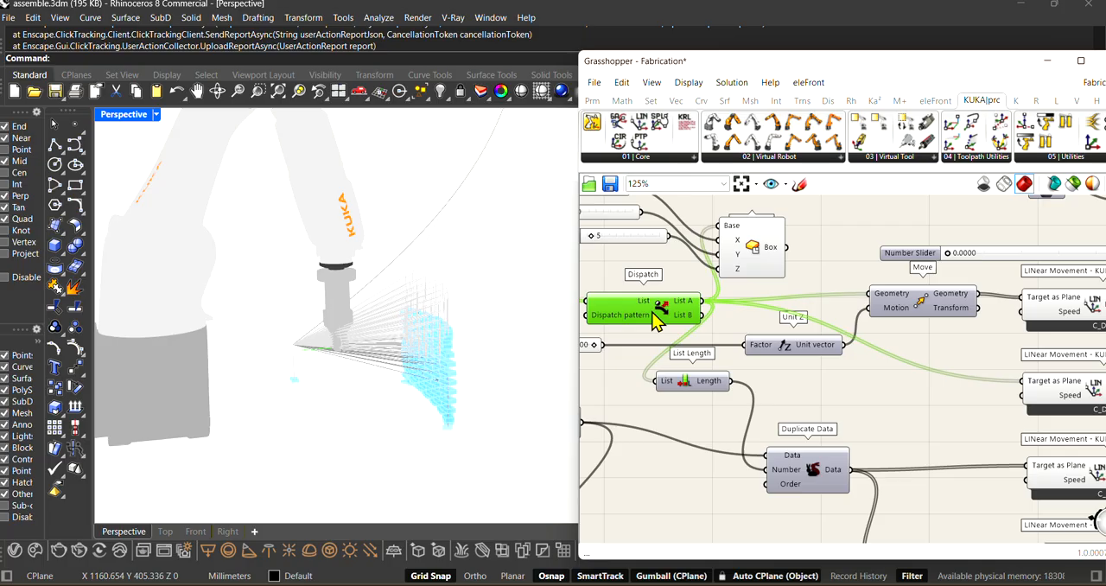
scroll(864, 303, "down", 3)
right_click_drag(484, 414, 402, 437)
scroll(378, 353, "up", 5)
scroll(345, 357, "down", 3)
scroll(837, 332, "up", 3)
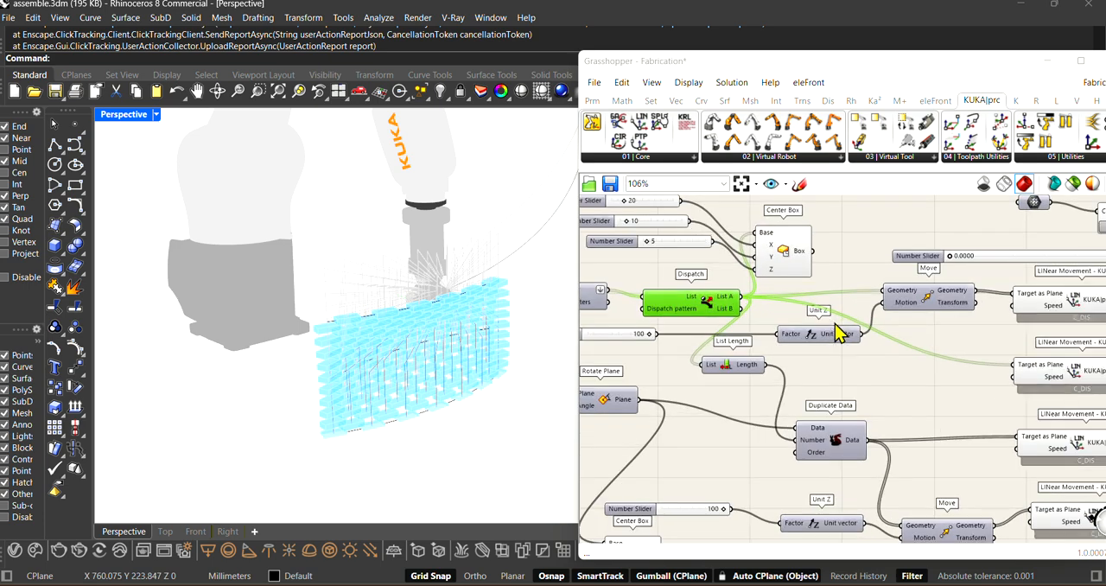
scroll(830, 341, "down", 3)
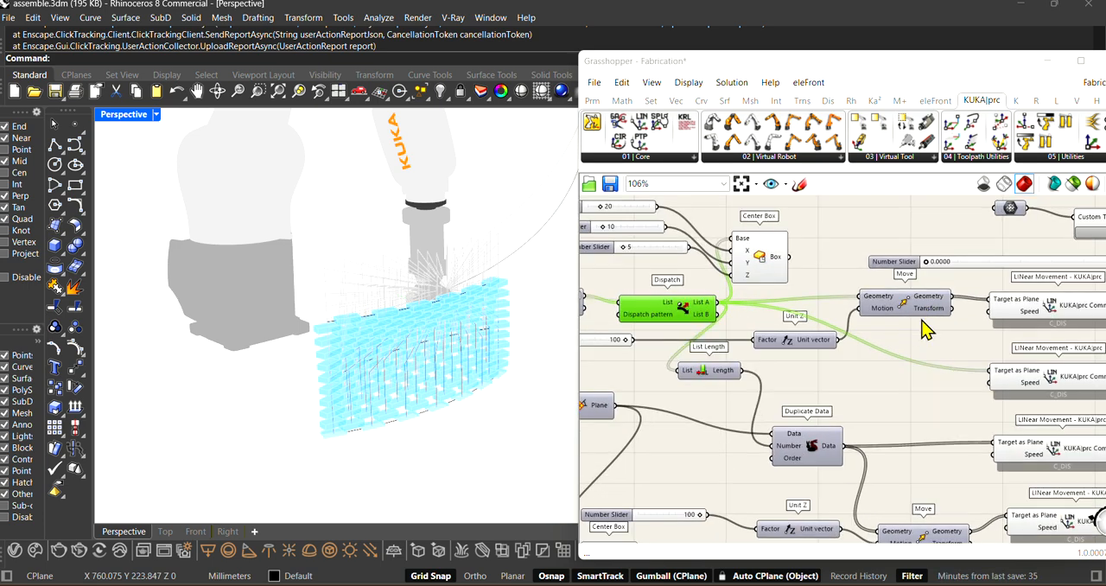
scroll(704, 326, "up", 3)
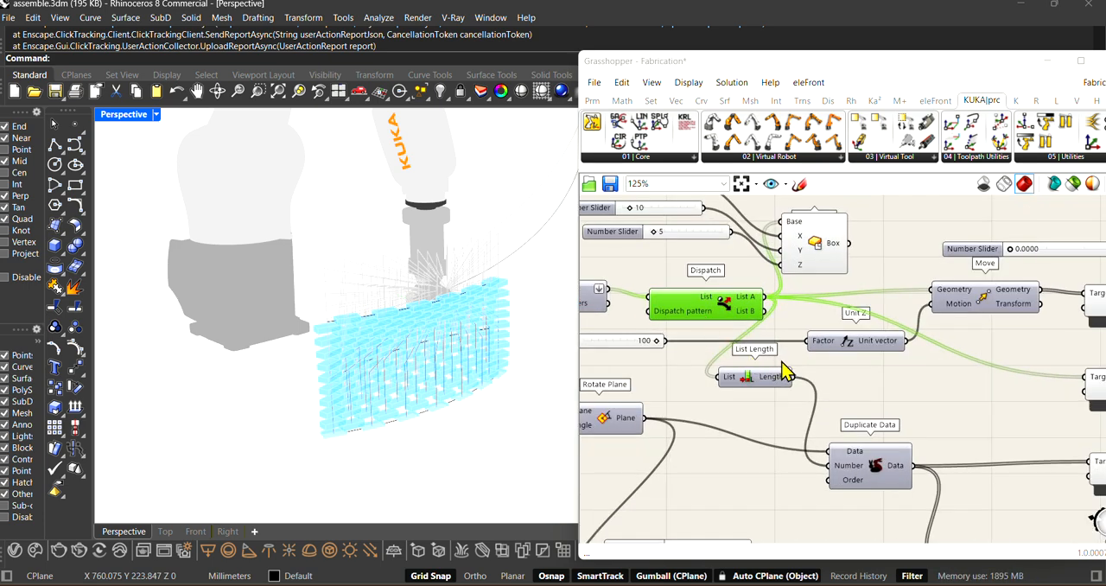
Step: Examine the brick wall, the pick-up brick and the toolpath lines between them from several angles
right_click_drag(424, 343, 499, 412)
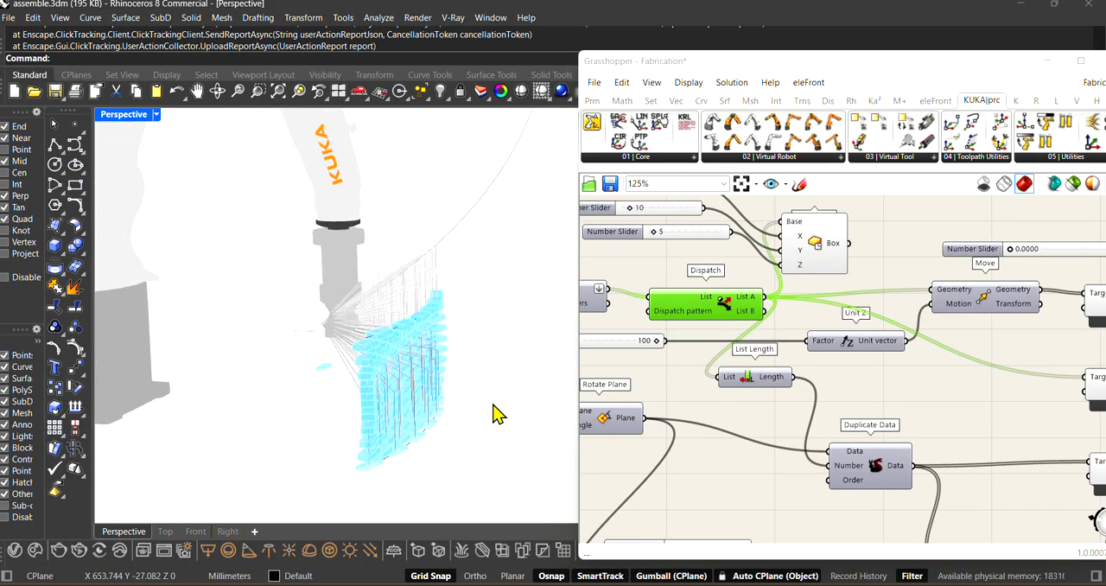
right_click_drag(430, 373, 439, 293)
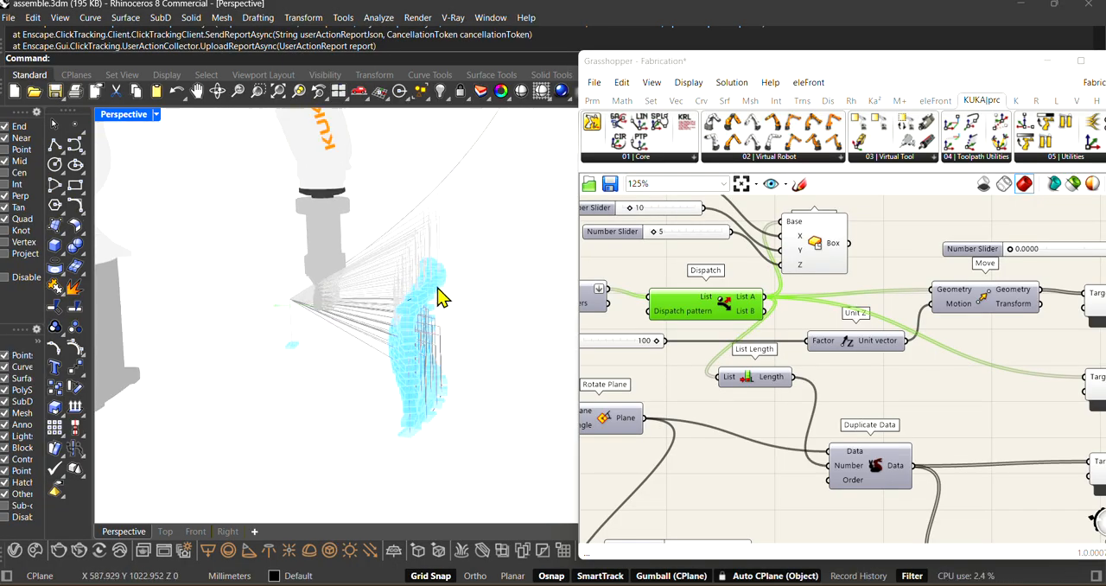
right_click_drag(335, 355, 374, 345)
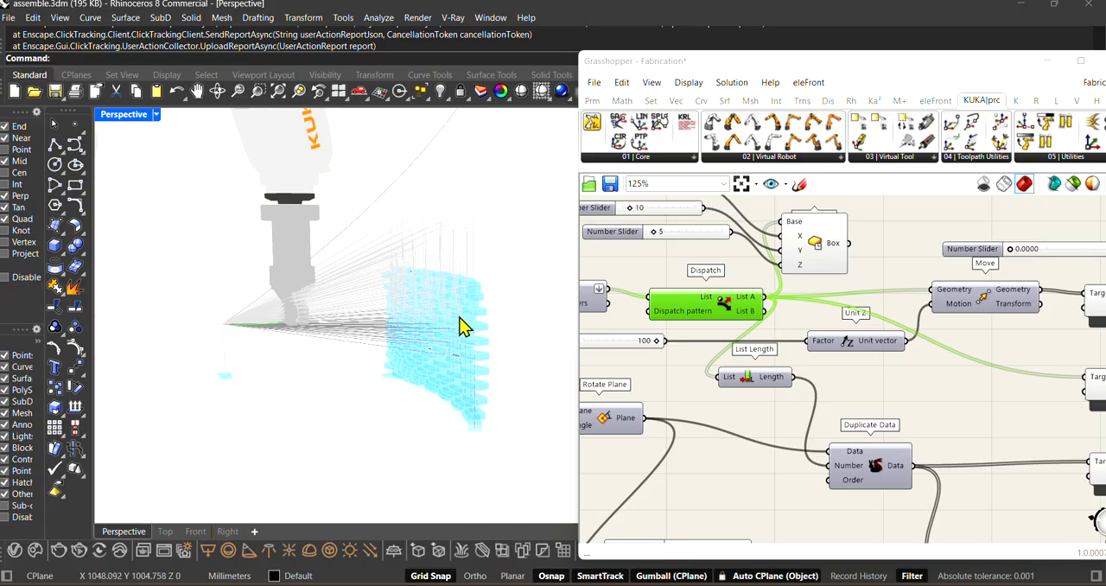
right_click_drag(311, 299, 252, 335)
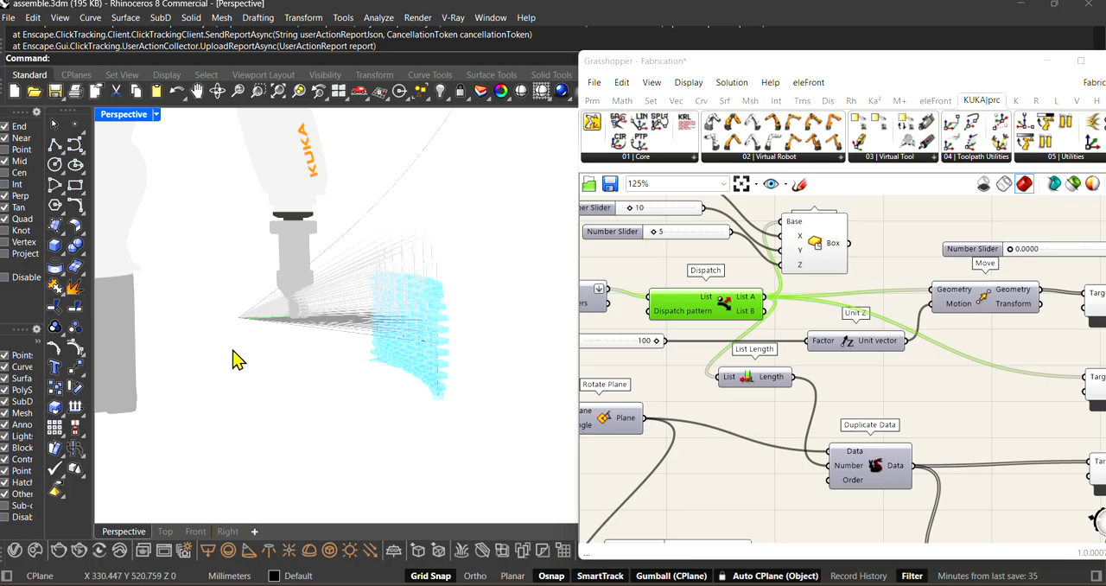
right_click_drag(240, 329, 404, 305)
right_click_drag(294, 354, 335, 261)
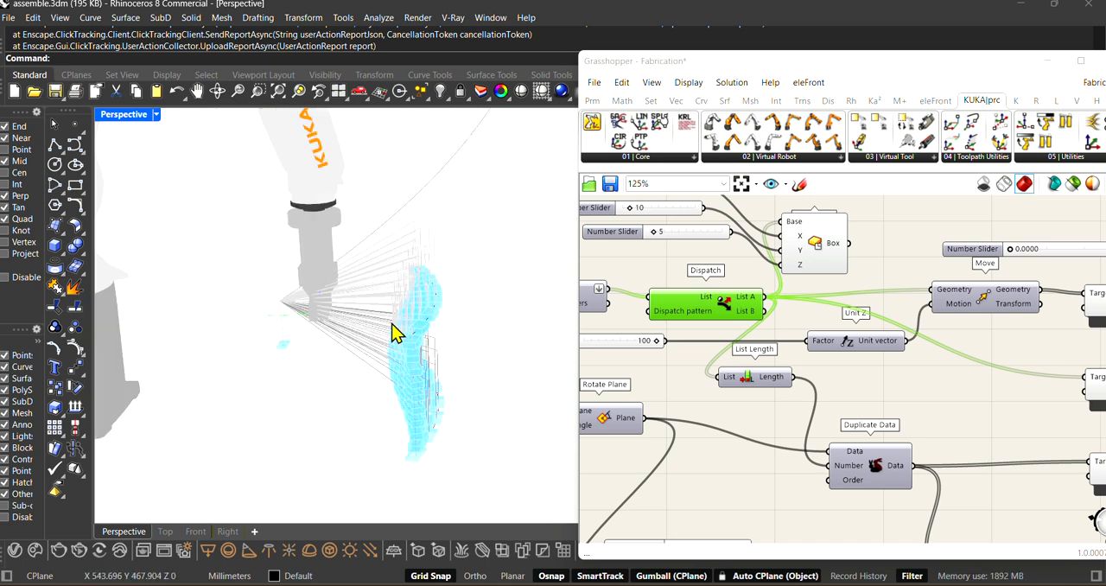
right_click_drag(393, 332, 257, 348)
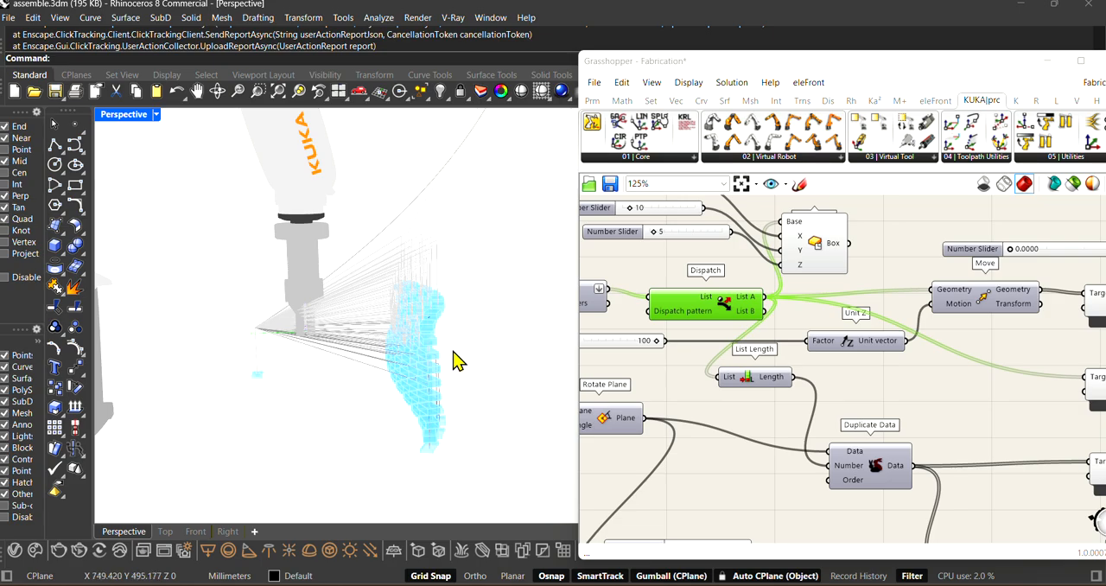
scroll(415, 371, "up", 2)
mouse_move(415, 367)
right_mouse_down()
mouse_move(442, 342)
mouse_move(451, 357)
mouse_move(486, 353)
mouse_move(435, 370)
mouse_move(333, 373)
mouse_move(403, 378)
right_mouse_up()
right_click_drag(432, 370, 389, 390)
right_click_drag(331, 361, 291, 358)
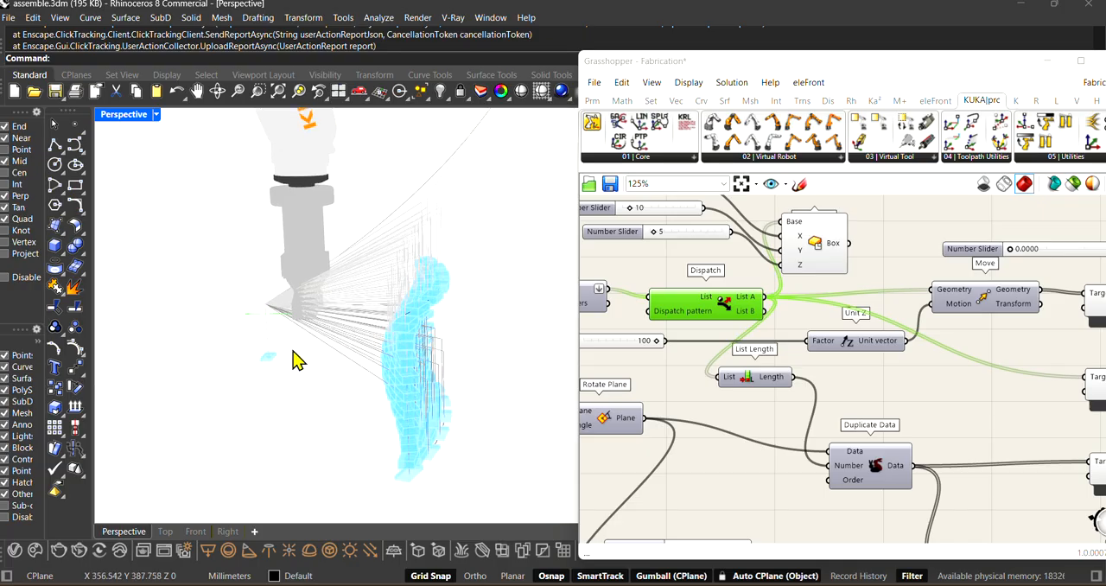
right_click_drag(423, 381, 390, 287)
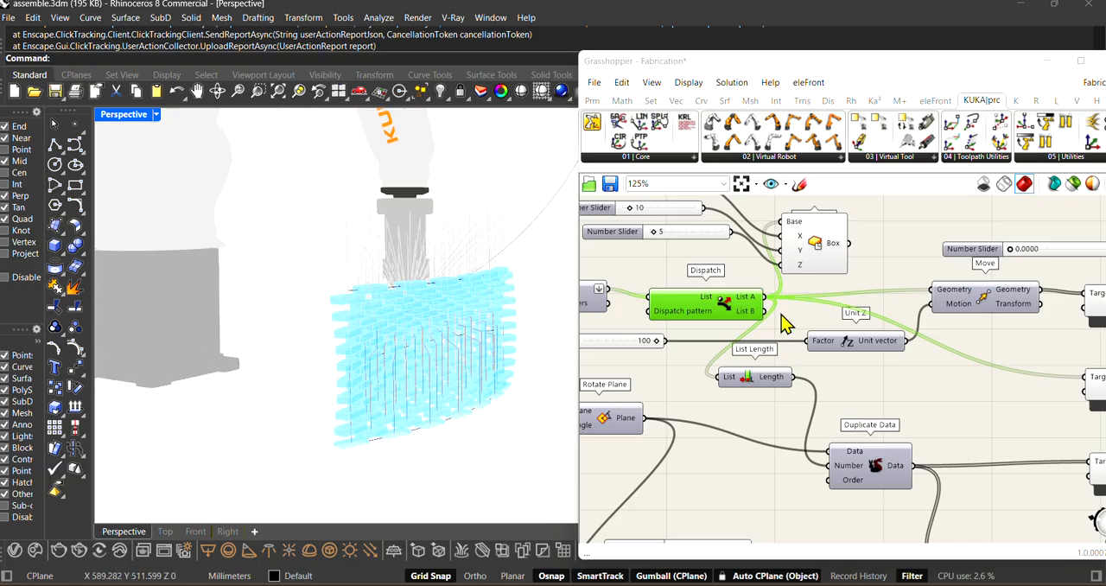
Step: Select the upper Unit Z, the upper Move and Dispatch in turn and trace how the brick planes are raised
scroll(804, 345, "down", 2)
scroll(814, 371, "up", 2)
mouse_move(837, 335)
left_mouse_down()
mouse_move(825, 350)
mouse_move(822, 338)
left_mouse_up()
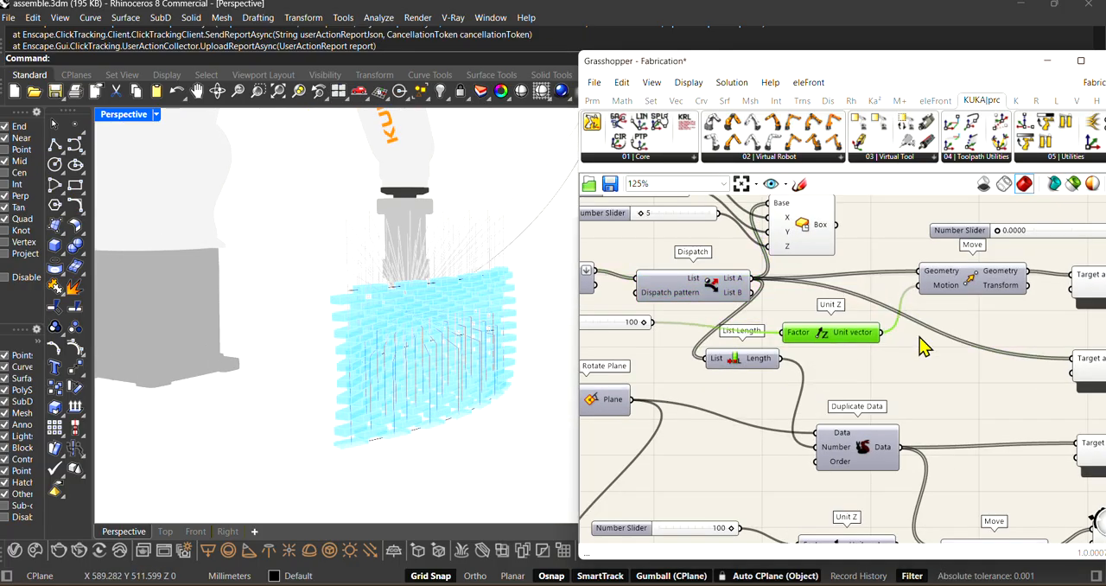
scroll(930, 339, "down", 1)
scroll(956, 312, "up", 1)
left_click_drag(967, 291, 944, 295)
scroll(944, 296, "down", 2)
scroll(921, 302, "up", 2)
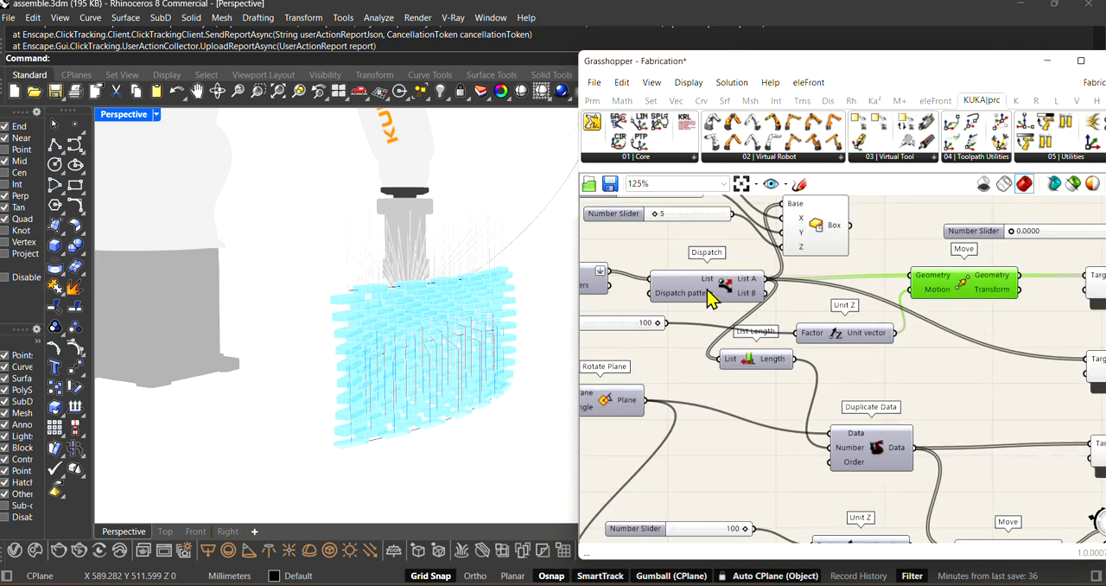
left_click_drag(707, 289, 708, 294)
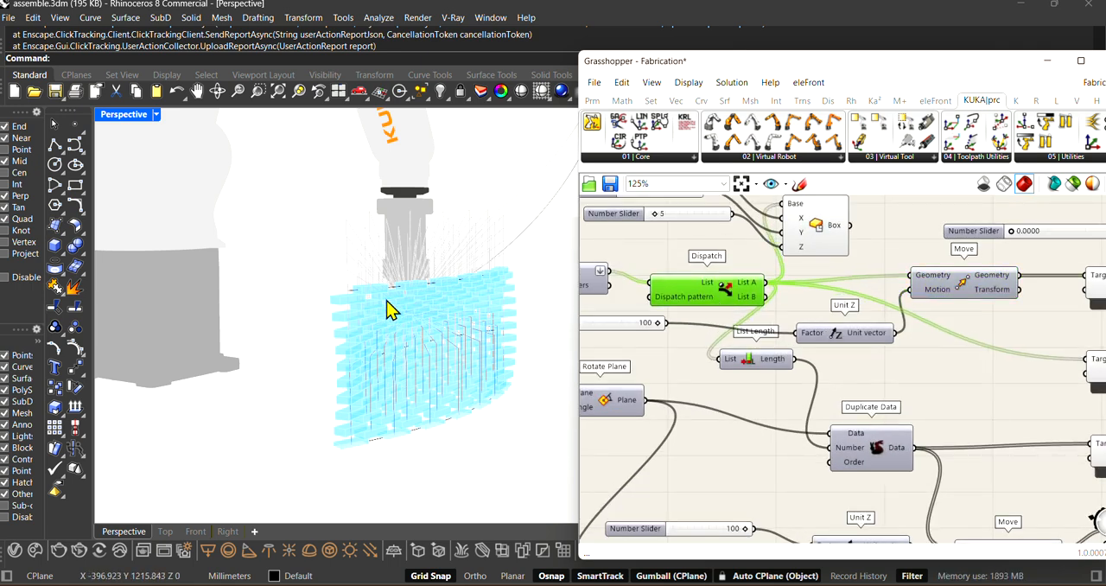
scroll(820, 318, "down", 2)
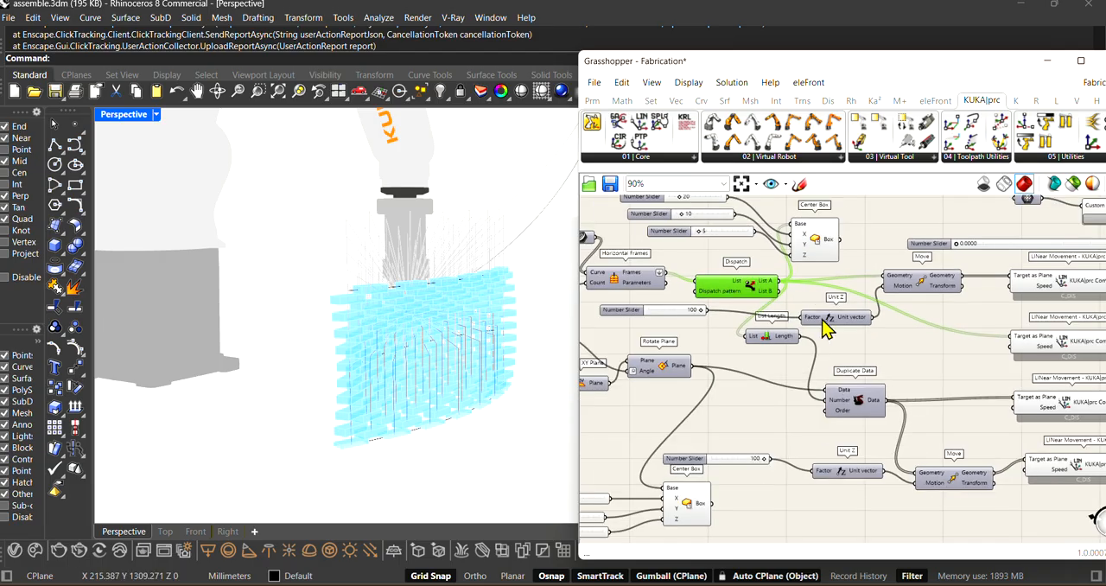
scroll(846, 397, "up", 2)
scroll(847, 404, "down", 3)
Step: Examine the pick-up brick, the robot's tool and the toolpath lines up close
right_click_drag(361, 382, 524, 399)
scroll(249, 382, "up", 3)
scroll(239, 346, "up", 2)
mouse_move(227, 386)
right_mouse_down()
mouse_move(250, 385)
mouse_move(228, 385)
right_mouse_up()
scroll(801, 404, "down", 4)
scroll(739, 423, "up", 3)
Step: Select the Rotate Plane component and the lower Move in turn to trace the pick-up plane's connections
scroll(769, 432, "up", 3)
right_click_drag(842, 439, 671, 454)
scroll(913, 377, "up", 2)
left_click(701, 283)
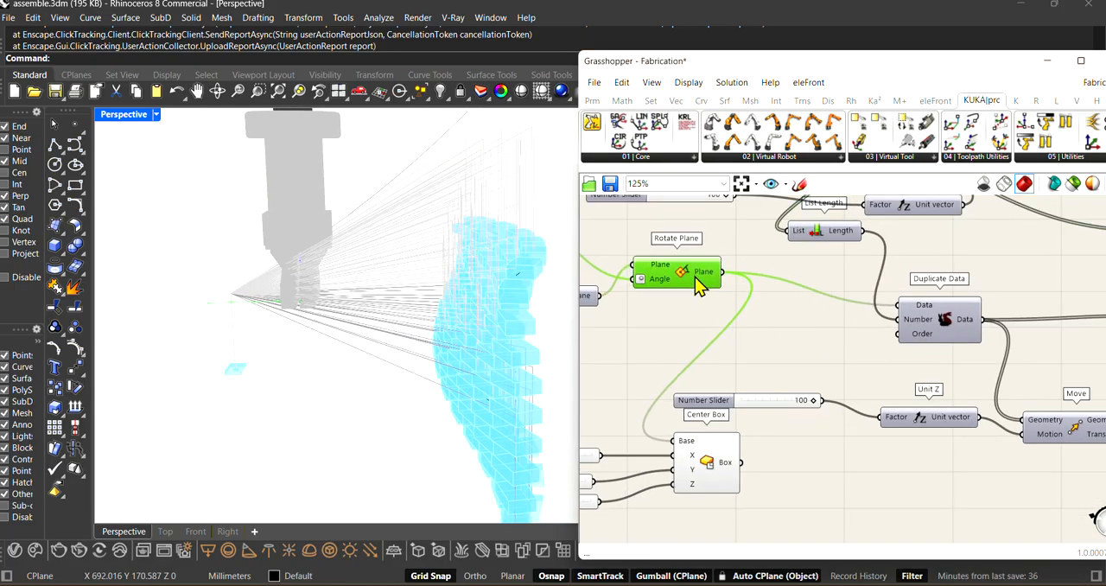
scroll(757, 321, "down", 2)
left_click(1004, 399)
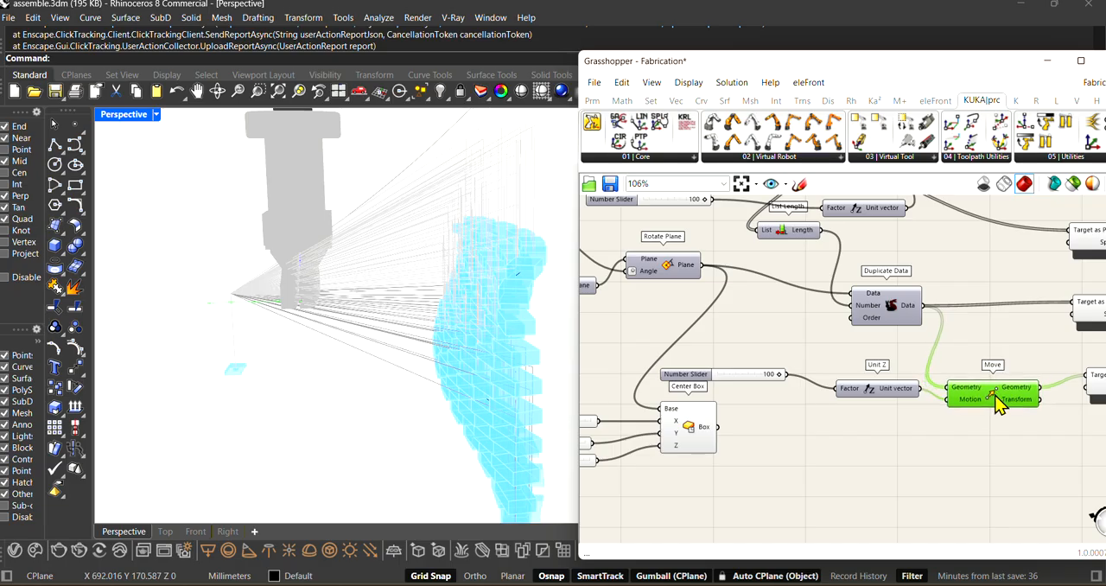
Step: Select Duplicate Data and List Length in turn and trace how the brick list's length feeds the Number input
left_click(886, 304)
scroll(881, 304, "up", 2)
scroll(866, 302, "up", 1)
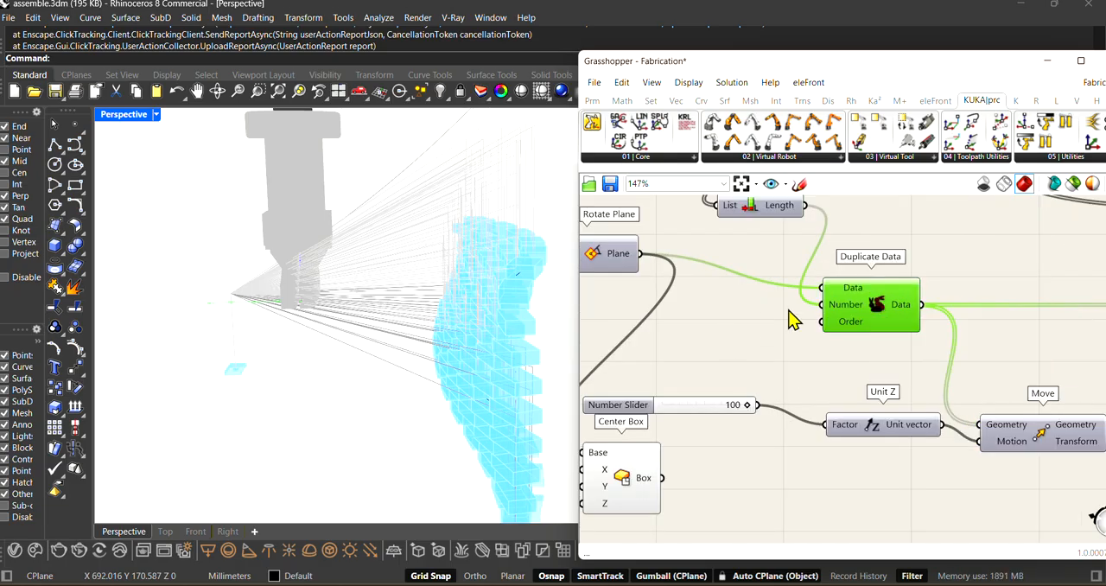
scroll(727, 205, "up", 1)
right_click_drag(728, 205, 819, 341)
scroll(821, 345, "down", 3)
scroll(804, 298, "up", 3)
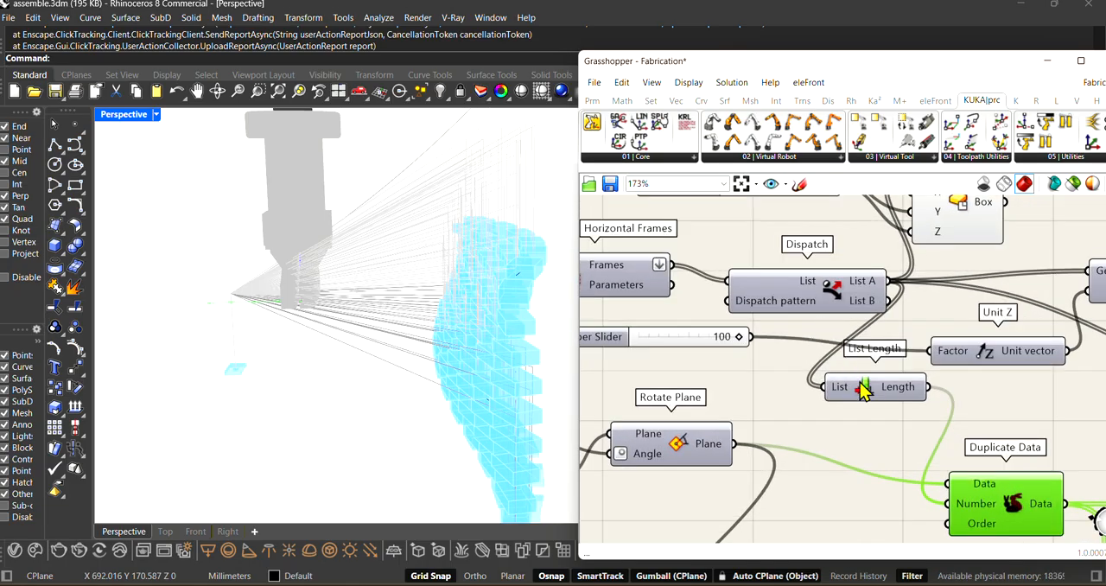
mouse_move(859, 399)
left_mouse_down()
mouse_move(864, 415)
mouse_move(848, 402)
left_mouse_up()
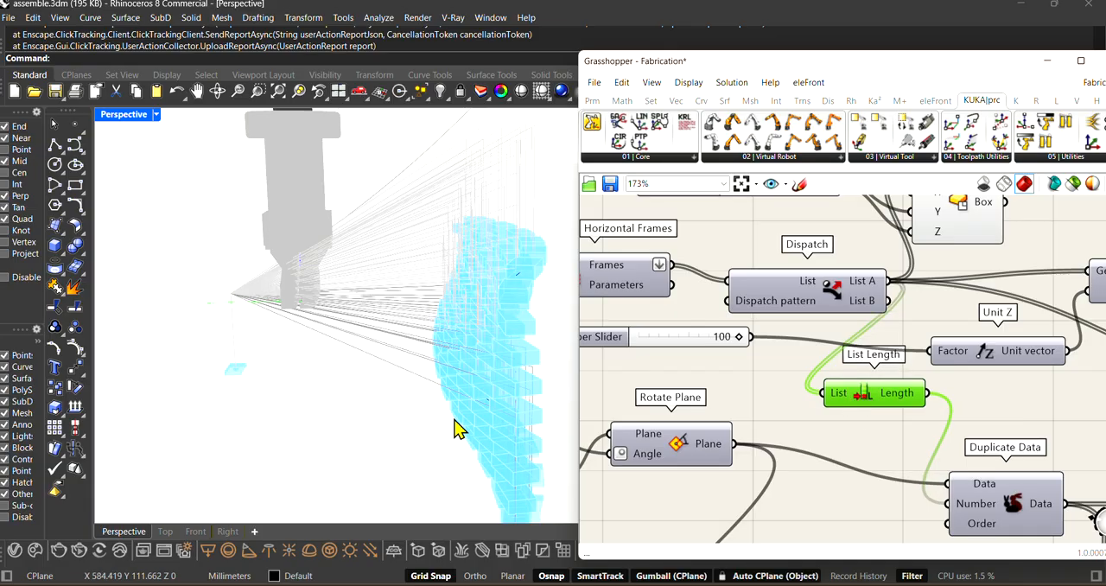
Step: Select the second LINear Movement component and trace the four movement commands into the Command Weaver inputs
scroll(859, 317, "down", 4)
scroll(963, 438, "up", 3)
scroll(769, 398, "down", 5)
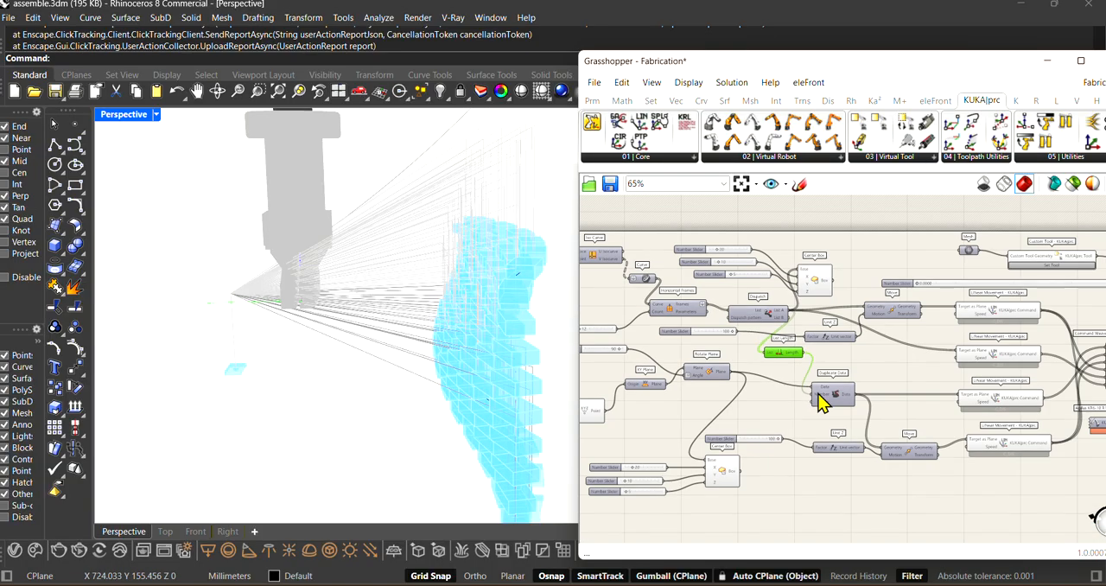
scroll(993, 396, "up", 2)
scroll(755, 445, "down", 1)
scroll(890, 372, "up", 2)
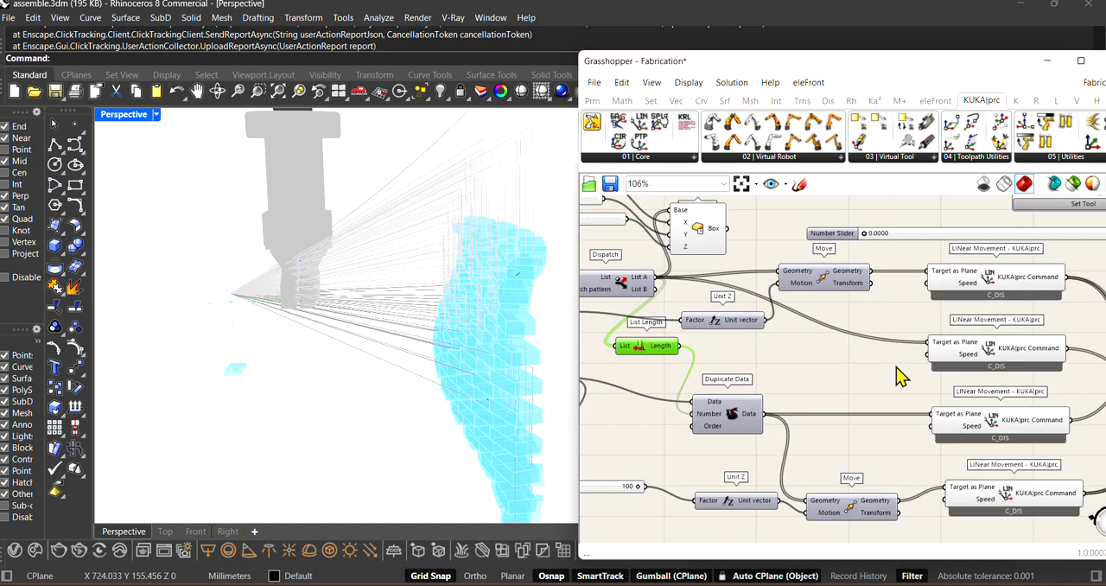
scroll(777, 436, "down", 2)
scroll(928, 372, "up", 2)
left_click_drag(920, 373, 934, 371)
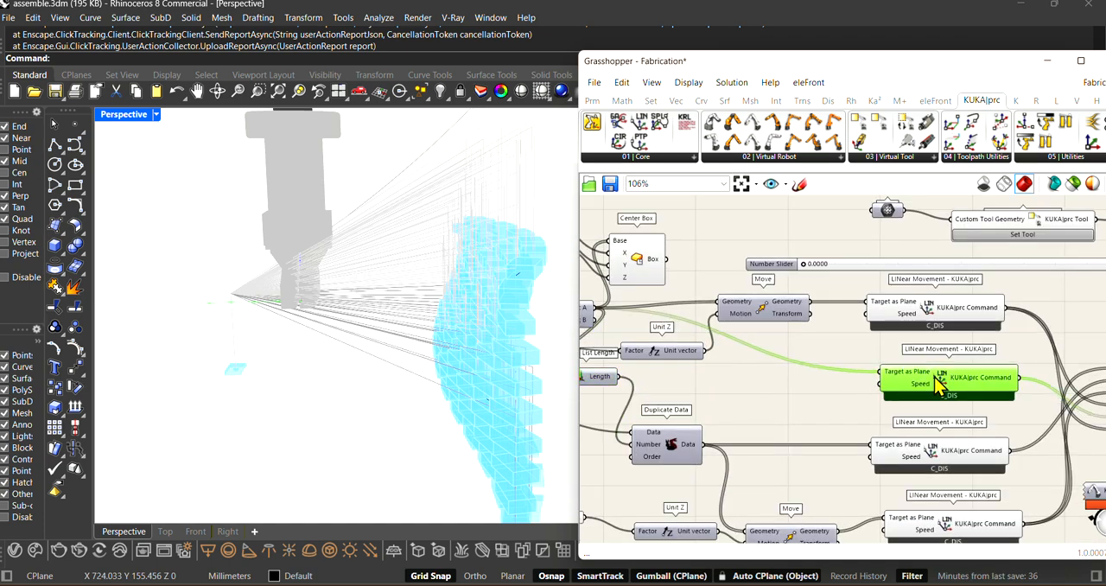
scroll(700, 313, "down", 2)
scroll(927, 371, "up", 2)
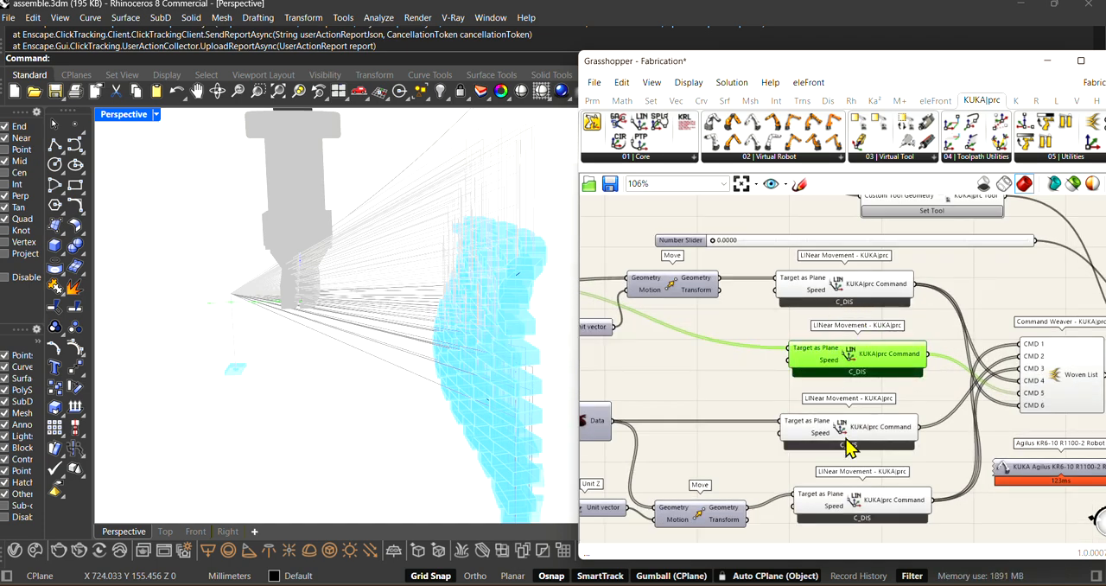
scroll(829, 432, "down", 2)
scroll(982, 395, "up", 2)
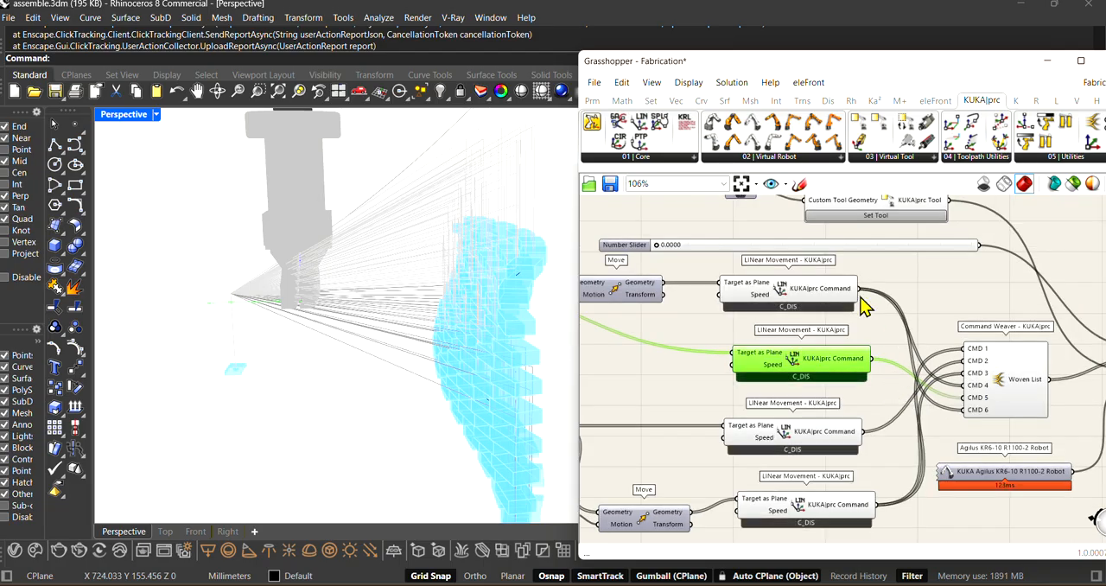
Step: Nudge the second LINear Movement component into line with its neighbours and view the toolpath around the brick wall
mouse_move(333, 398)
right_mouse_down()
mouse_move(358, 398)
mouse_move(323, 388)
right_mouse_up()
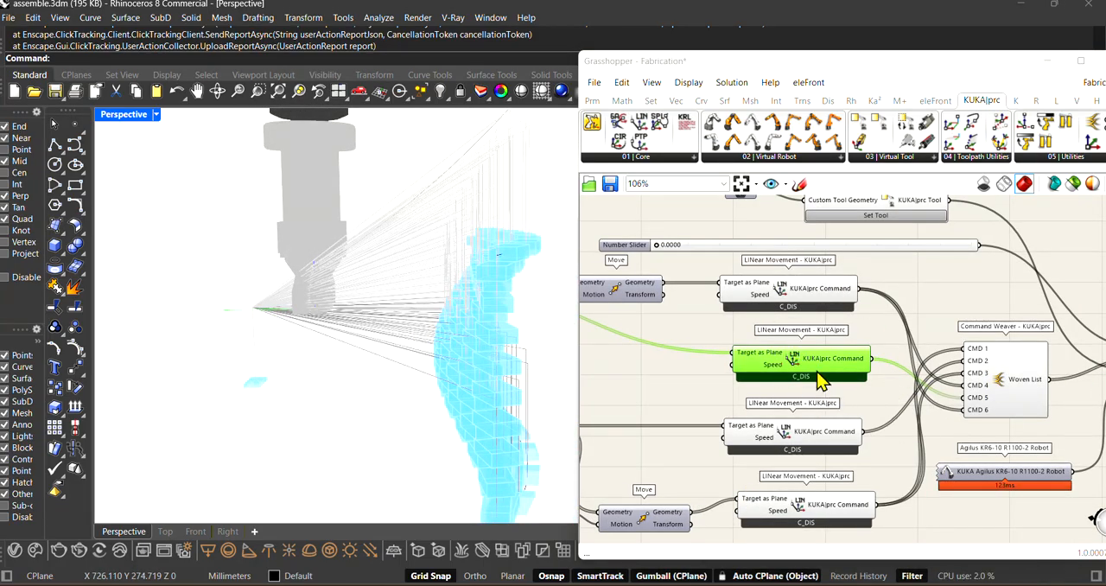
left_click_drag(814, 368, 808, 368)
scroll(494, 393, "down", 2)
right_click_drag(513, 435, 529, 433)
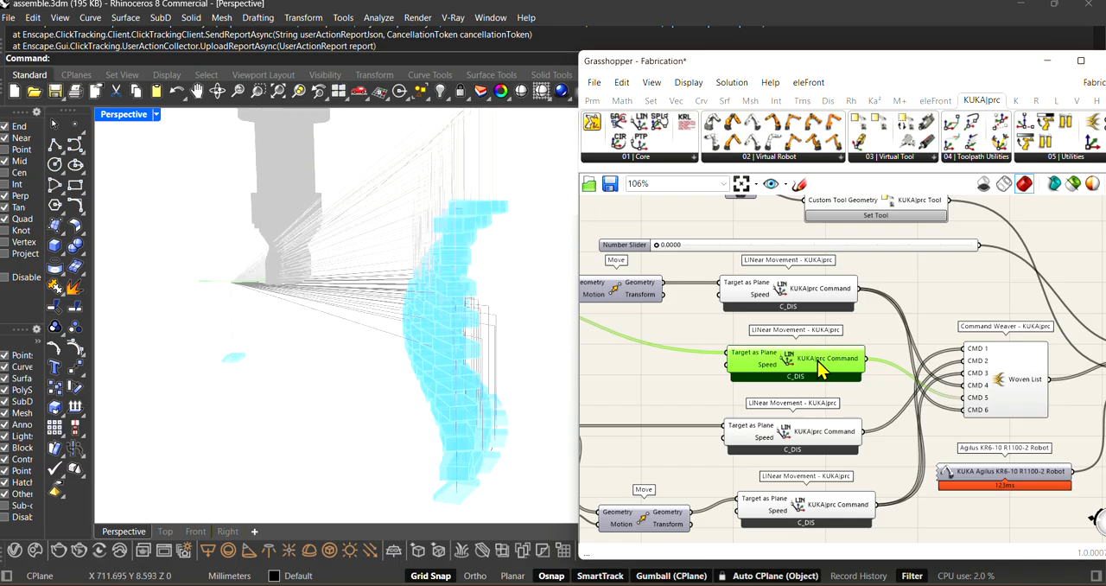
left_click_drag(817, 372, 810, 366)
scroll(454, 386, "down", 3)
mouse_move(448, 418)
right_mouse_down()
mouse_move(455, 430)
mouse_move(446, 419)
right_mouse_up()
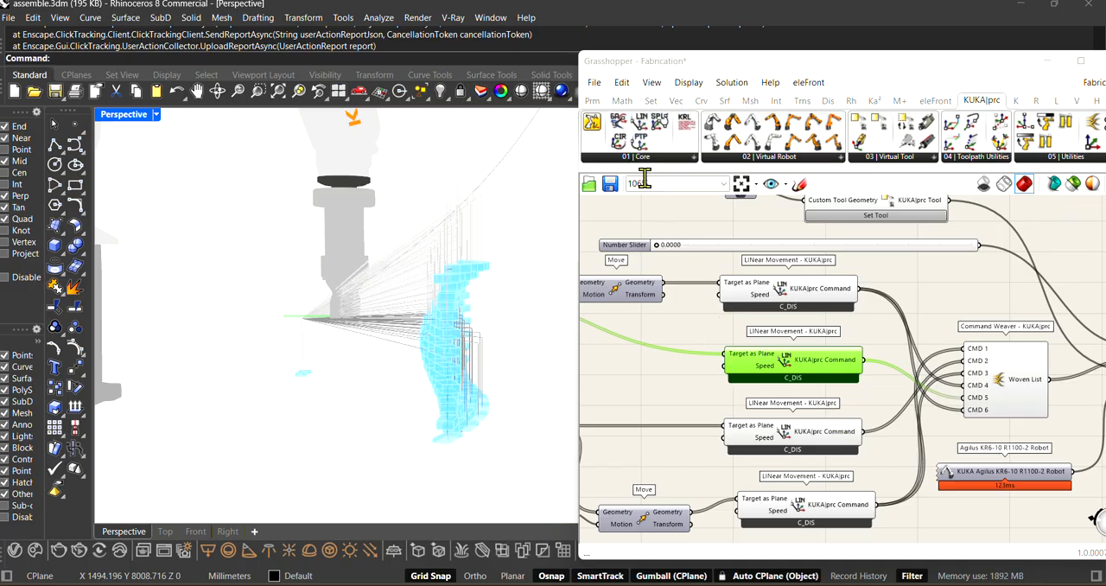
Step: Select the Command Weaver and the third LINear Movement in turn and trace their links towards KUKA|prc CORE
scroll(788, 367, "up", 2)
left_click(976, 367)
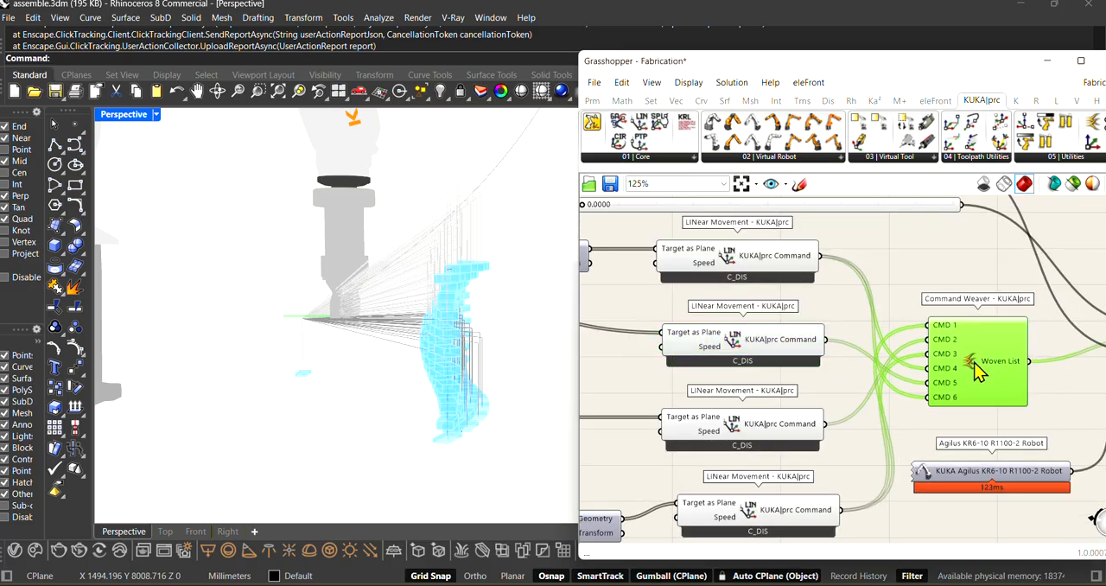
scroll(756, 349, "down", 2)
left_click(762, 405)
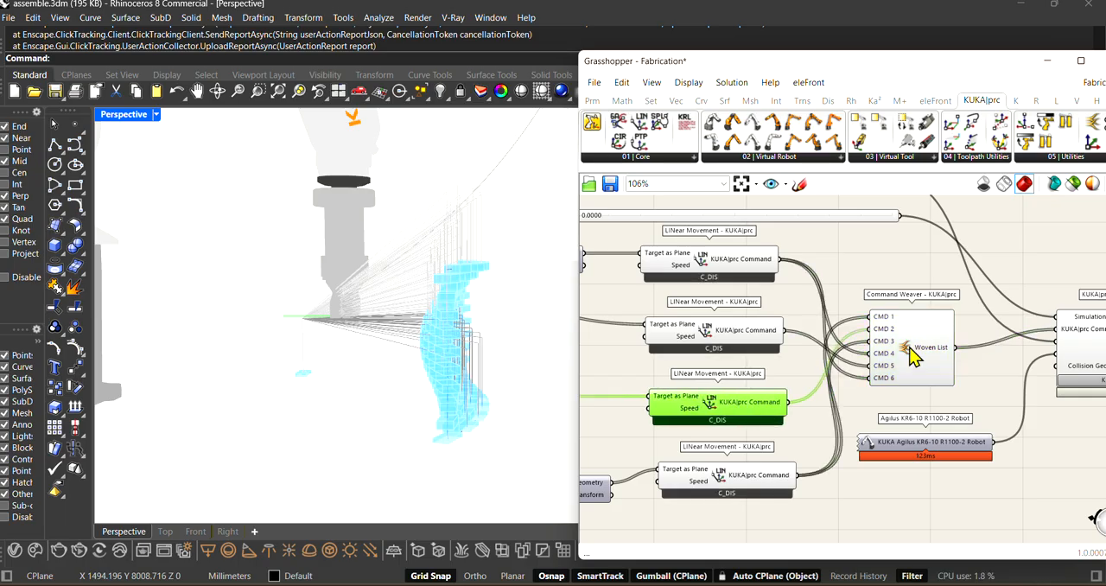
scroll(925, 358, "down", 2)
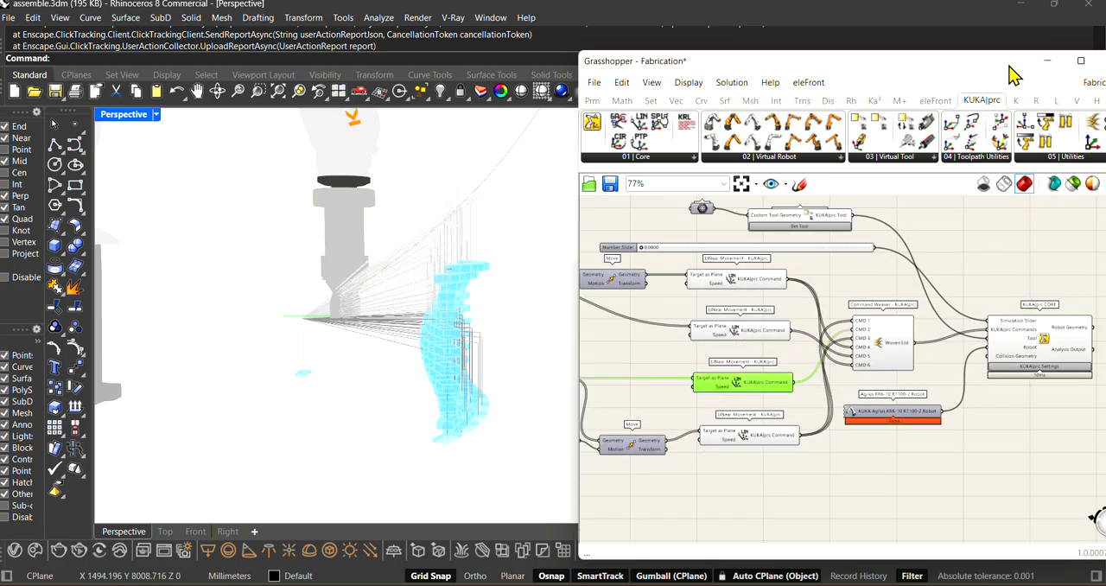
Step: Shift the Grasshopper window so it is fully visible on screen and bring the LINear Movement components into close view
left_click_drag(1003, 65, 967, 69)
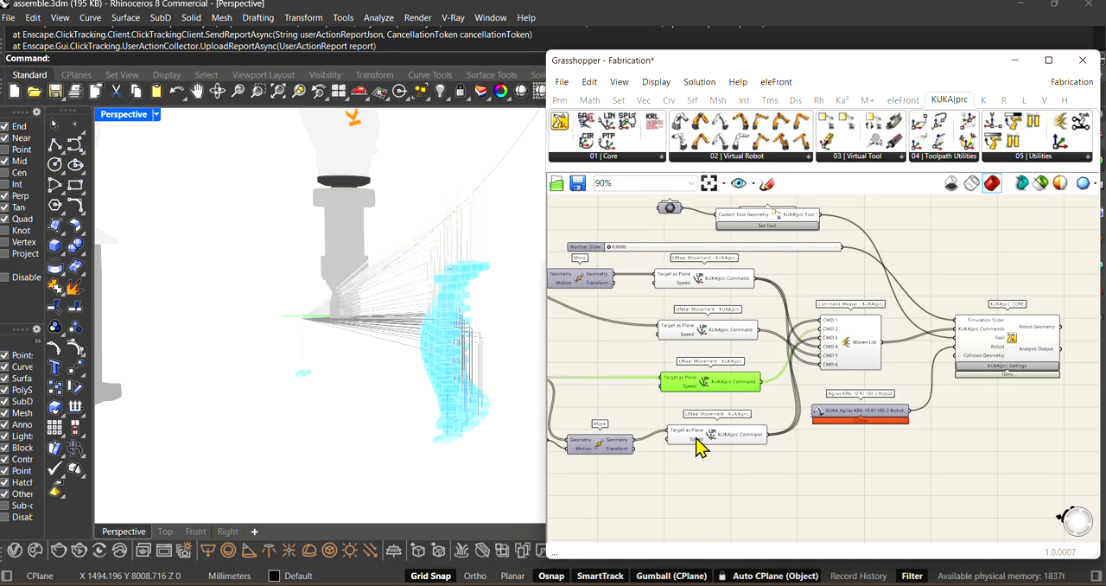
scroll(780, 440, "up", 3)
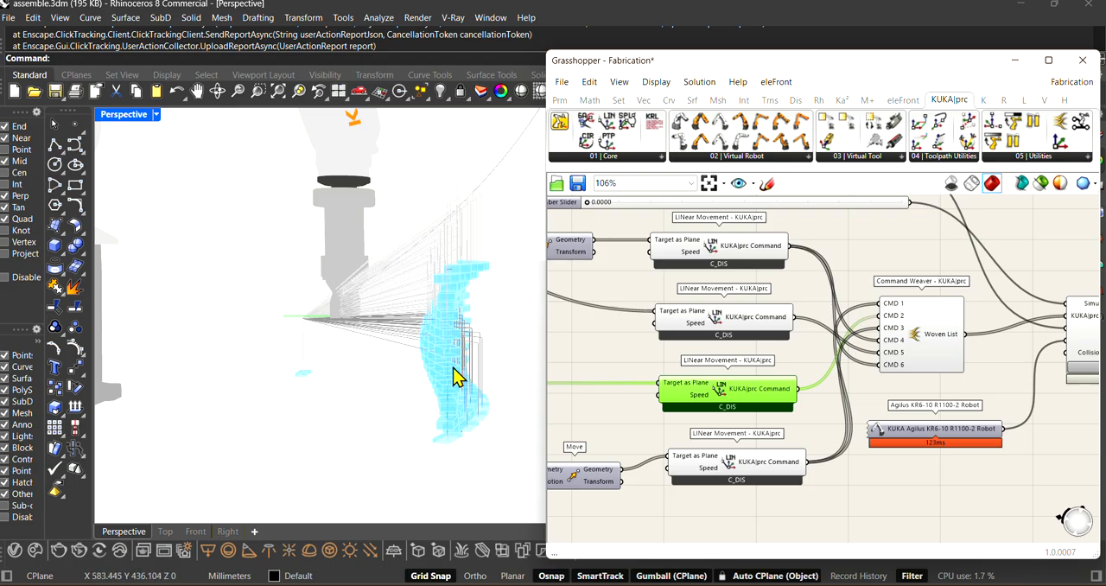
scroll(875, 391, "down", 2)
scroll(585, 306, "up", 3)
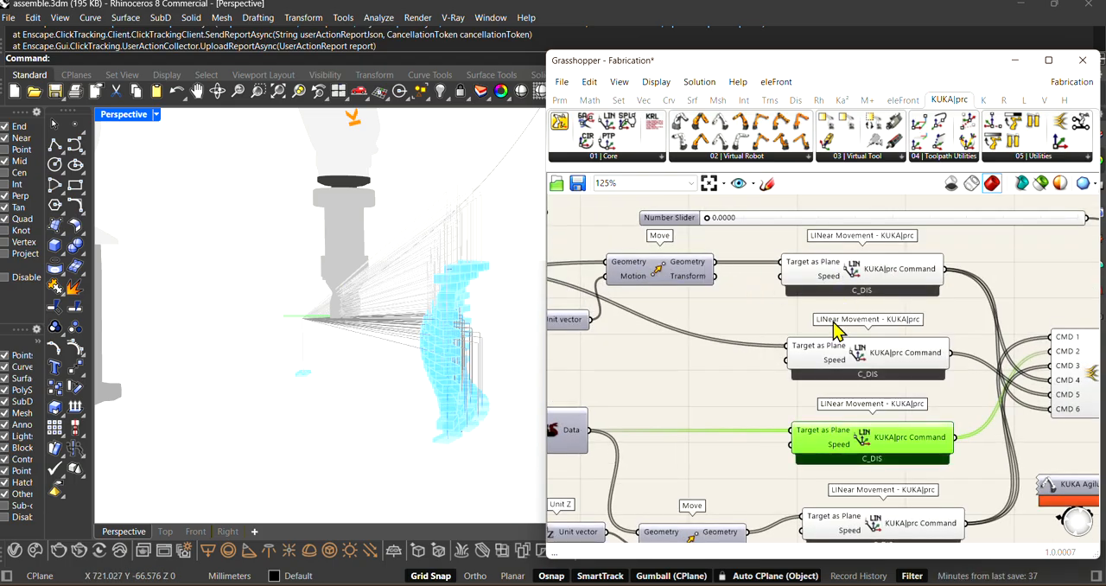
Step: Select the Command Weaver and examine how the four LINear Movement outputs feed its six CMD inputs
scroll(696, 303, "down", 2)
scroll(846, 326, "up", 2)
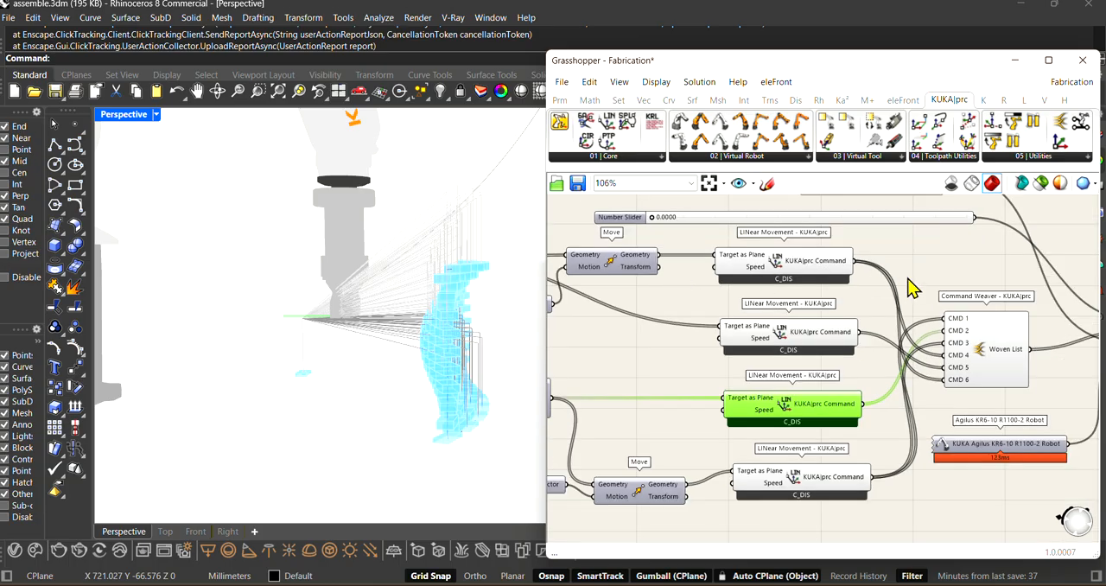
scroll(950, 362, "up", 1)
left_click(989, 377)
scroll(673, 219, "down", 2)
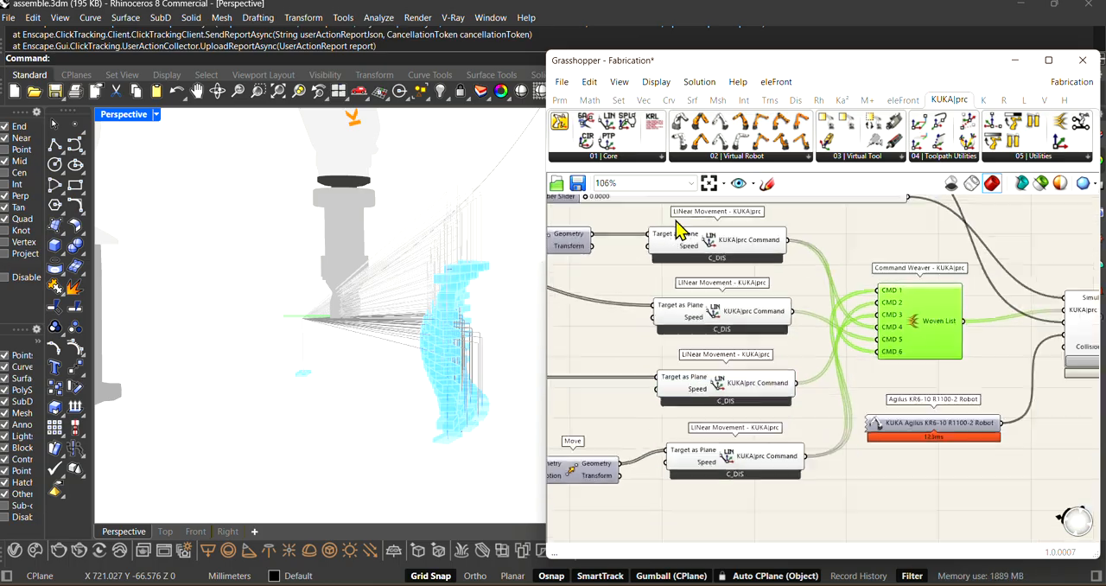
scroll(962, 330, "up", 2)
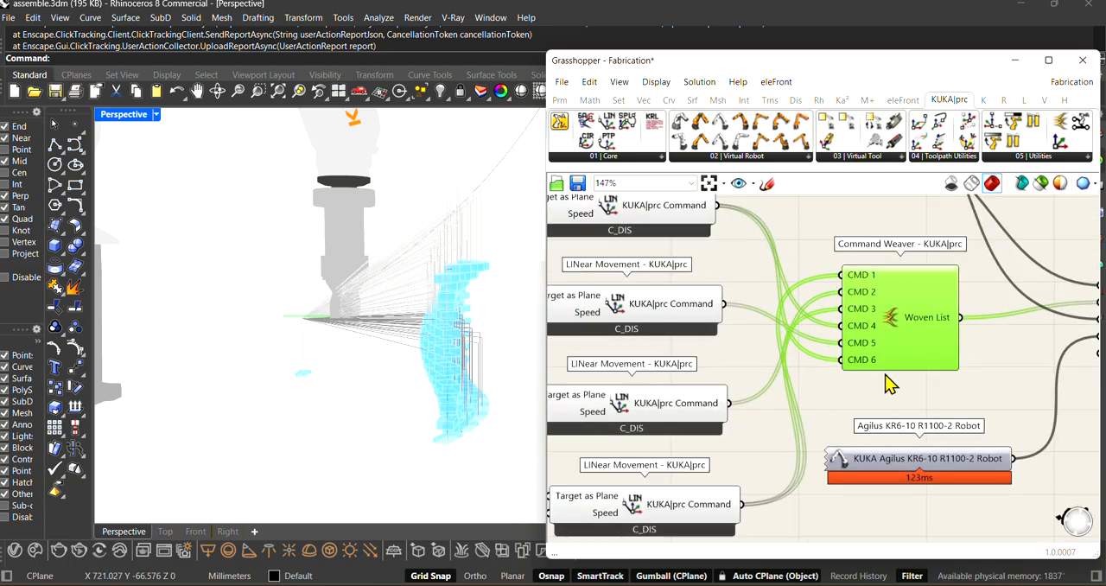
scroll(786, 418, "down", 2)
scroll(678, 440, "up", 2)
scroll(804, 469, "down", 2)
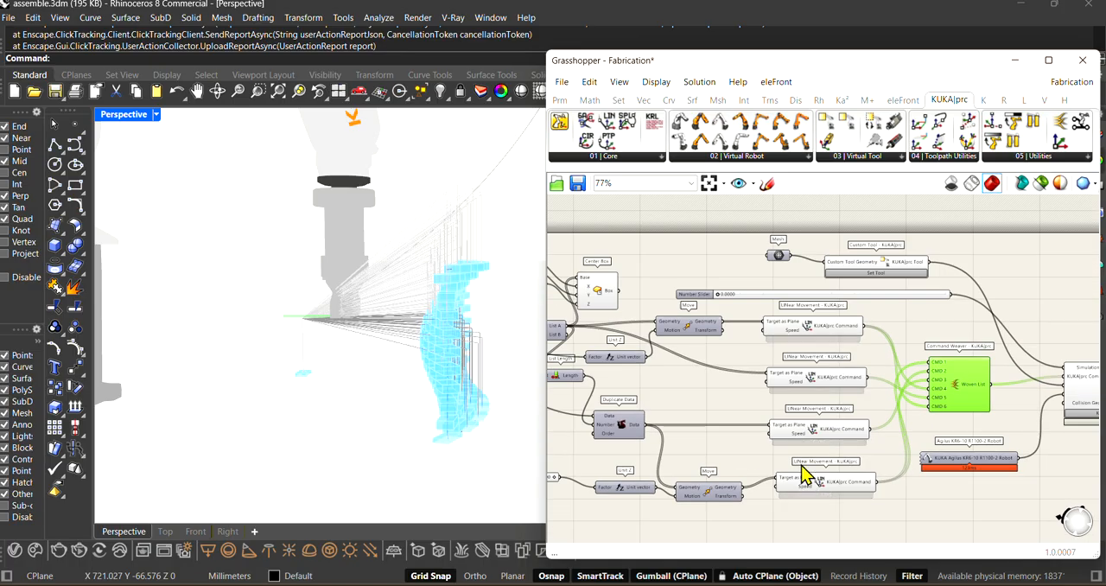
scroll(954, 337, "up", 2)
left_click_drag(1006, 390, 1005, 367)
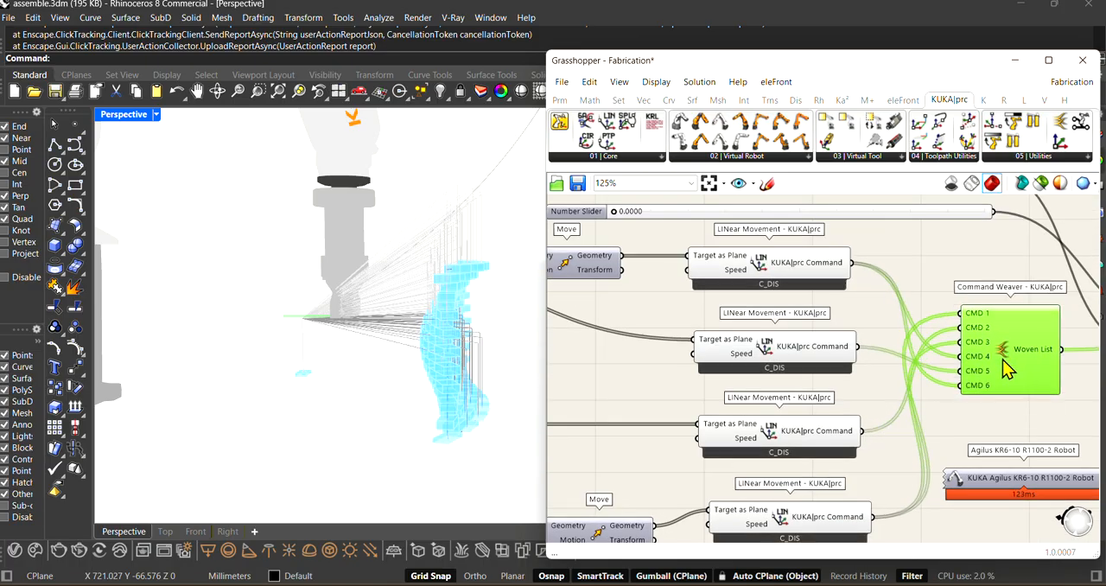
Step: Orbit the Perspective view around the robot to examine its tool, the pick-up point and the toolpath to the brick wall
right_click_drag(316, 388, 379, 400)
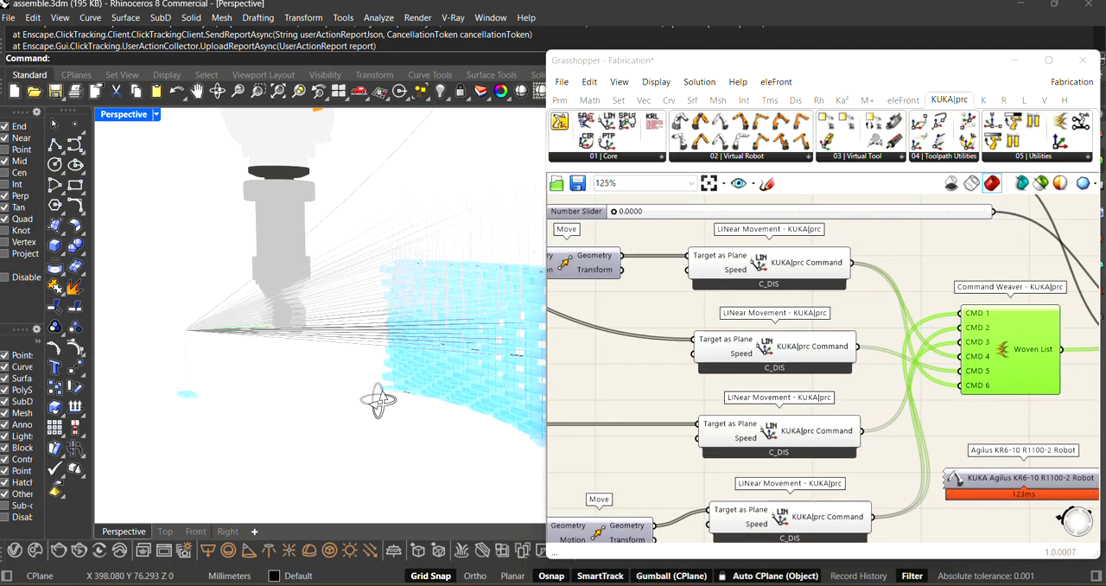
right_click_drag(202, 345, 244, 350)
right_click_drag(246, 402, 233, 376)
scroll(231, 368, "down", 2)
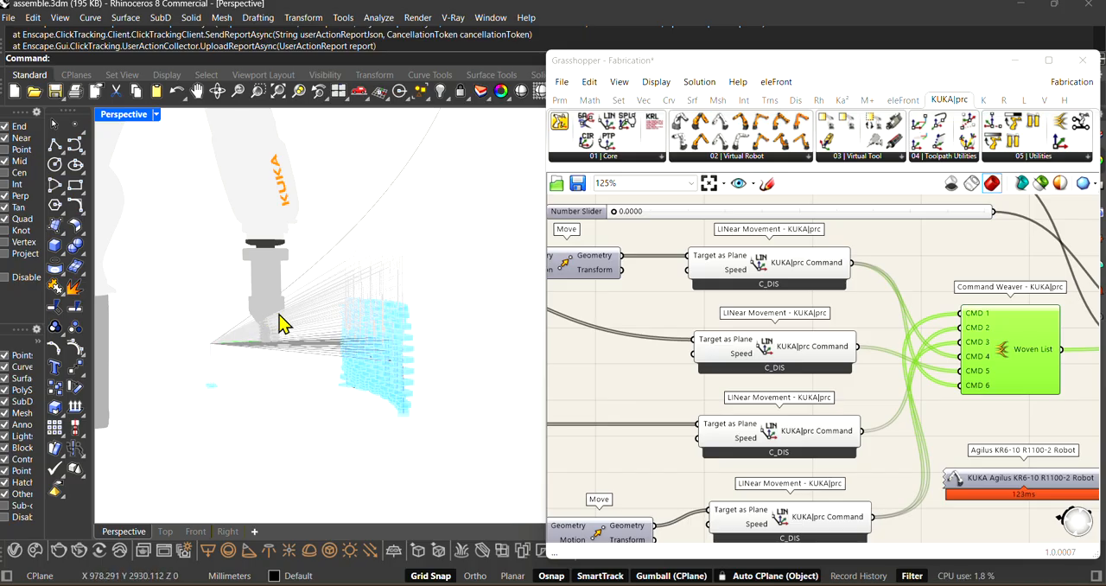
scroll(750, 307, "down", 2)
scroll(750, 306, "up", 2)
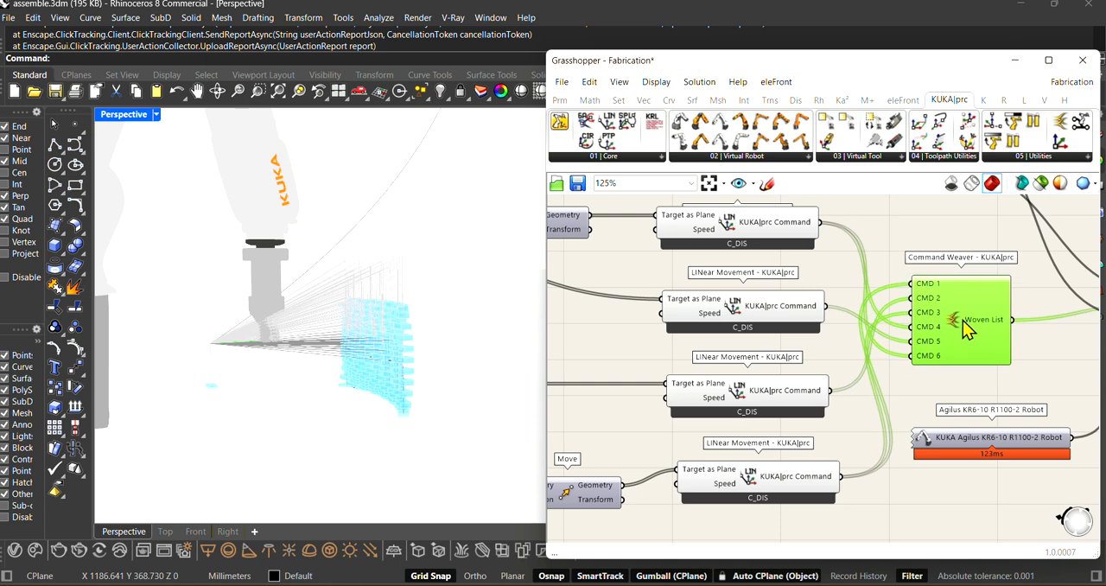
Step: Inspect the Command Weaver's Woven List output values and shift the Grasshopper window slightly
scroll(855, 316, "down", 2)
scroll(913, 321, "up", 3)
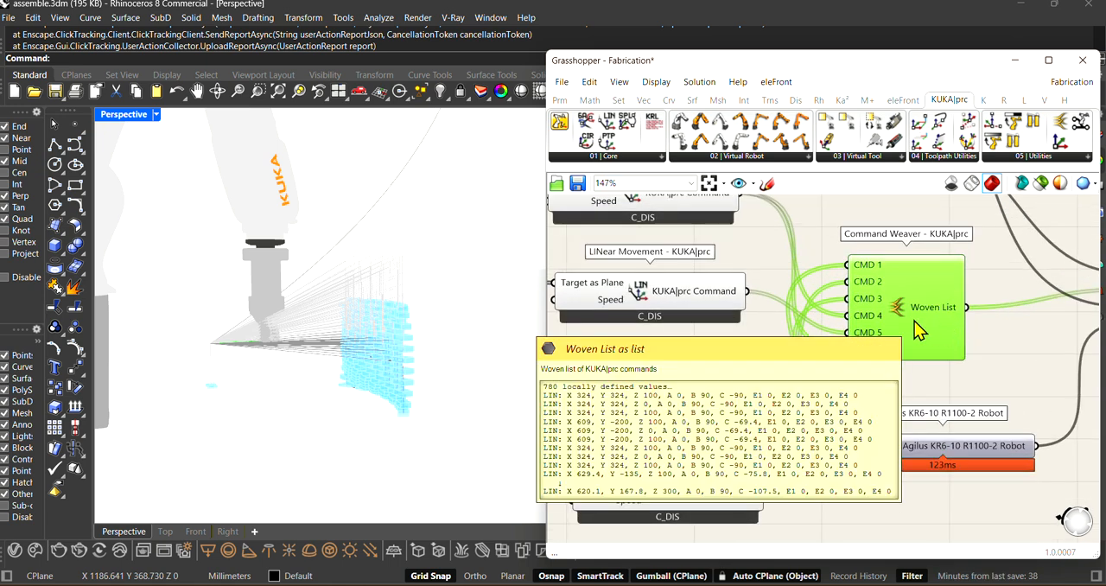
mouse_move(912, 320)
left_mouse_down()
mouse_move(899, 315)
mouse_move(906, 321)
left_mouse_up()
left_click_drag(876, 67, 867, 65)
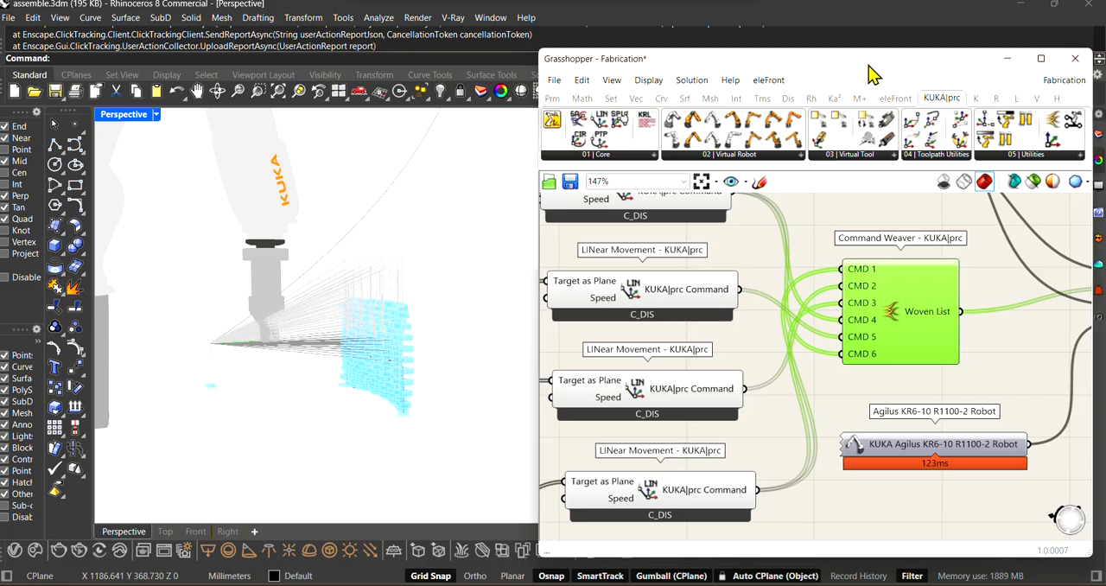
Step: Trace the Command Weaver's Woven List output to the KUKA|prc Commands input of KUKA|prc CORE
scroll(854, 327, "down", 2)
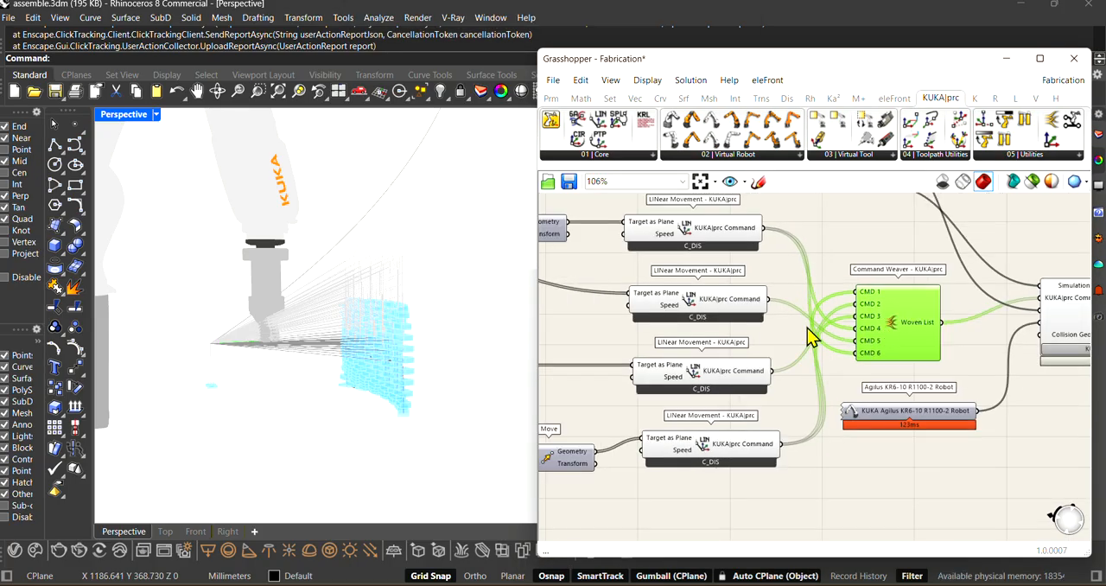
scroll(662, 406, "up", 1)
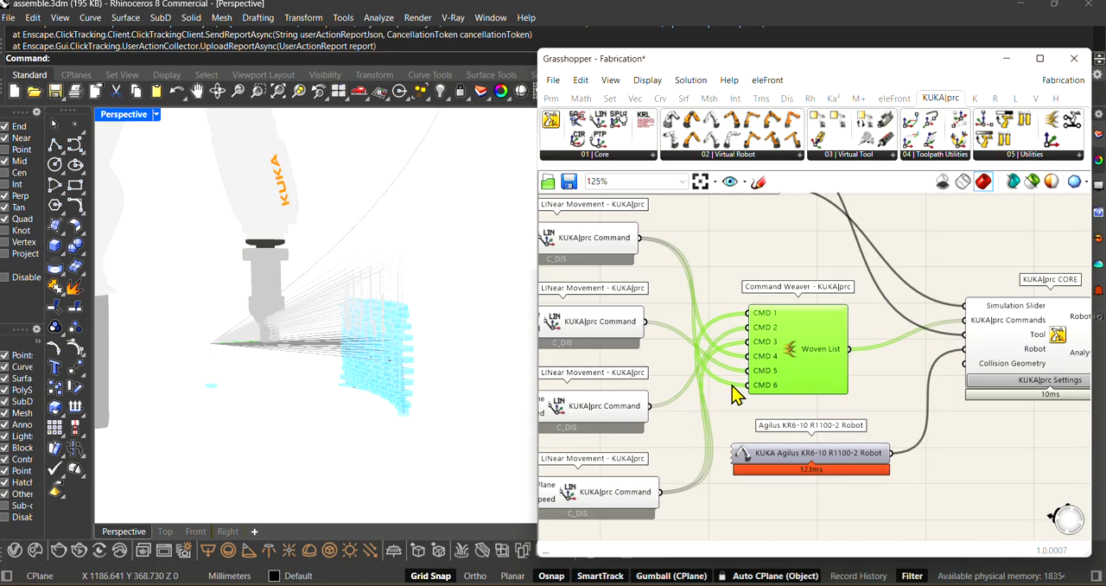
scroll(694, 371, "down", 2)
scroll(907, 343, "up", 2)
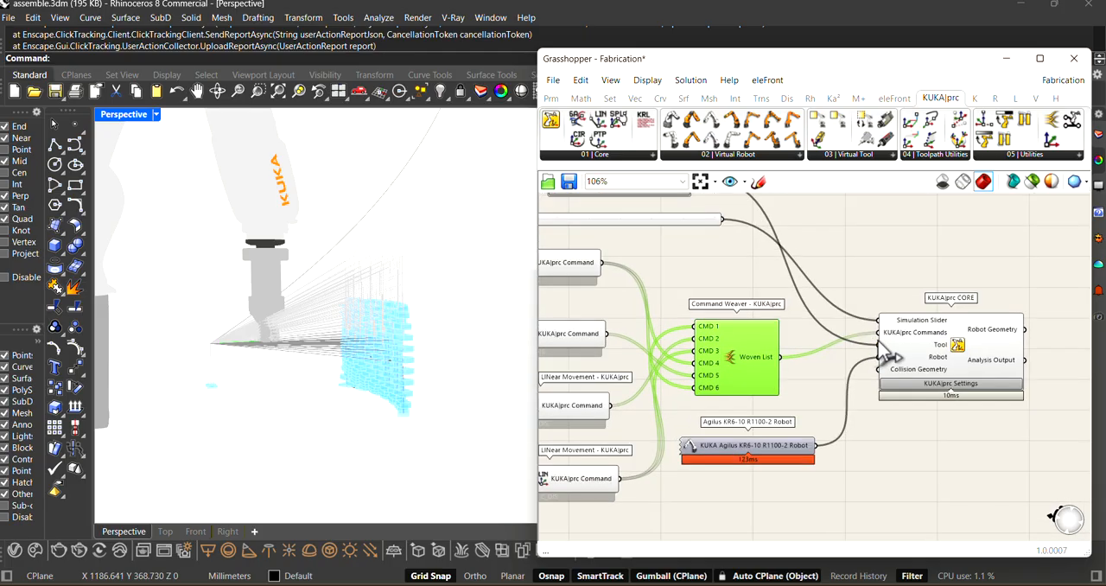
Step: Nudge the Agilus KR6-10 R1100-2 Robot and KUKA|prc CORE components slightly upward on the canvas
left_click_drag(698, 464, 719, 469)
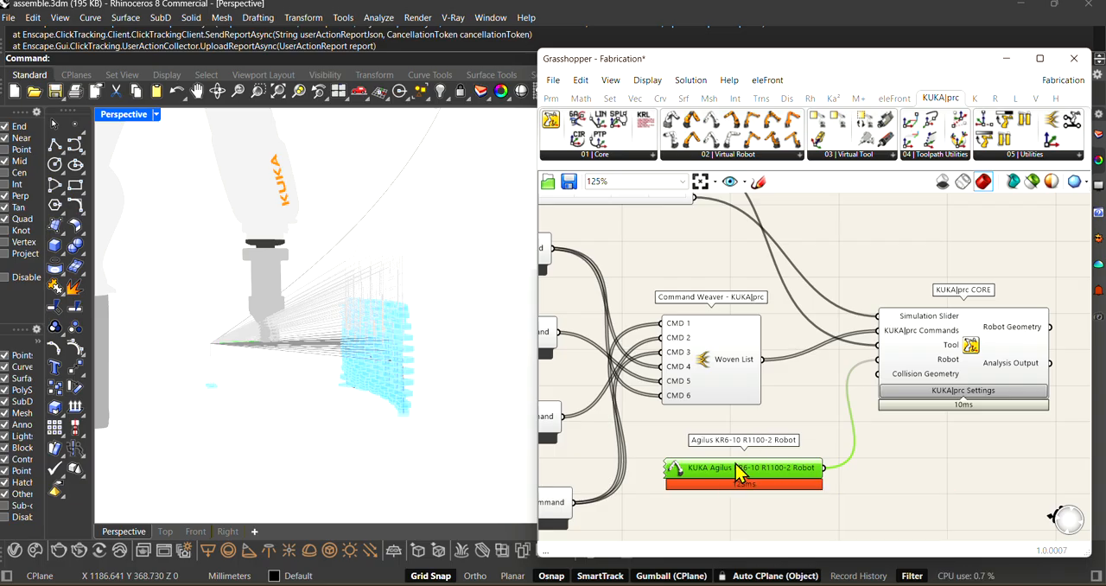
left_click_drag(946, 372, 940, 363)
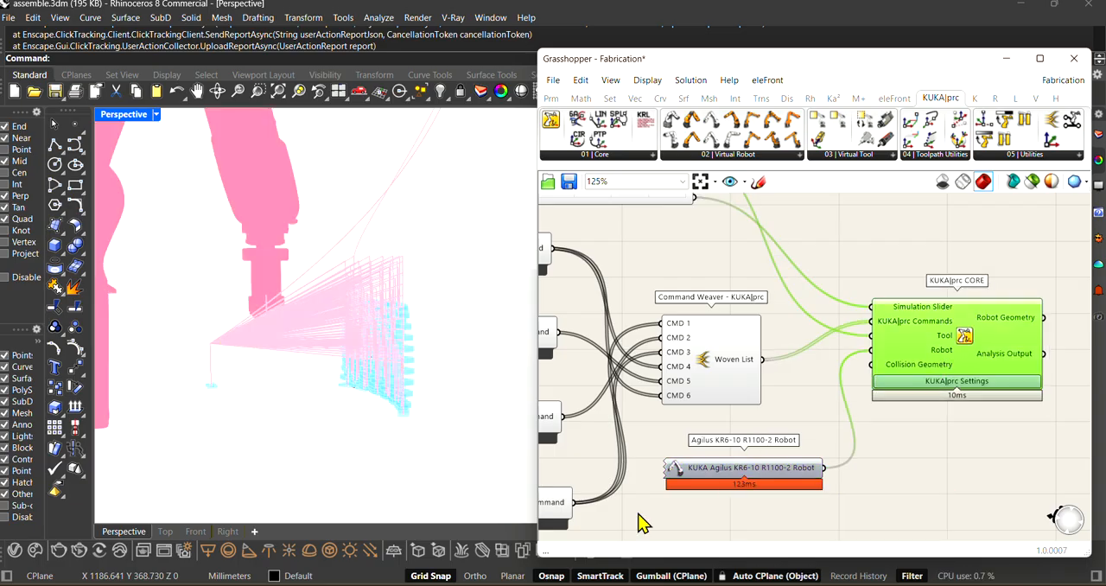
left_click_drag(729, 478, 728, 466)
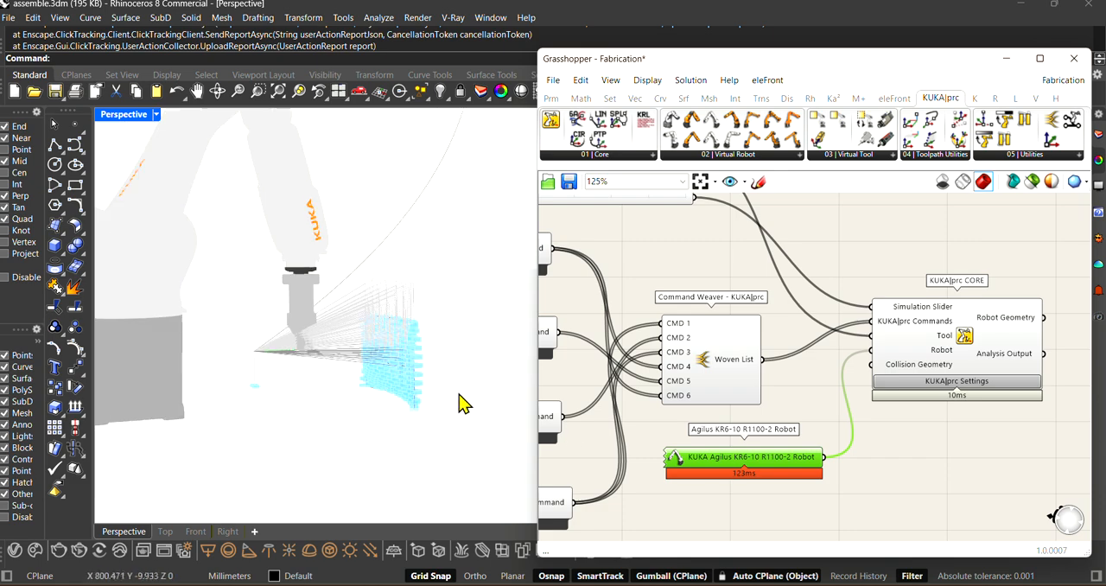
Step: Open the KUKA|prc CORE settings and play the simulation of the robot assembling the brick wall
scroll(928, 330, "down", 3)
scroll(672, 301, "up", 5)
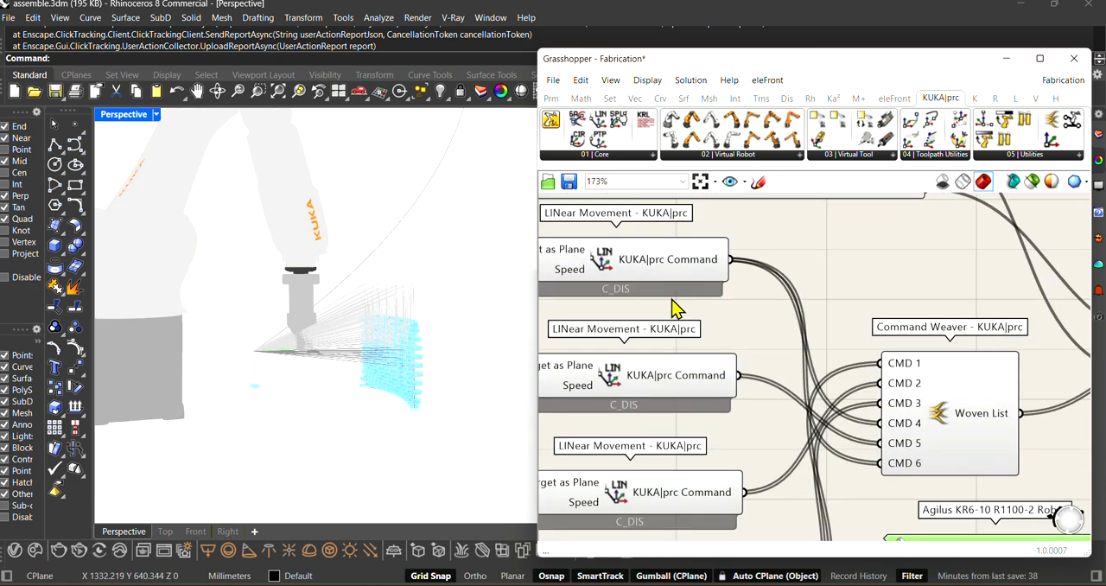
scroll(652, 302, "down", 2)
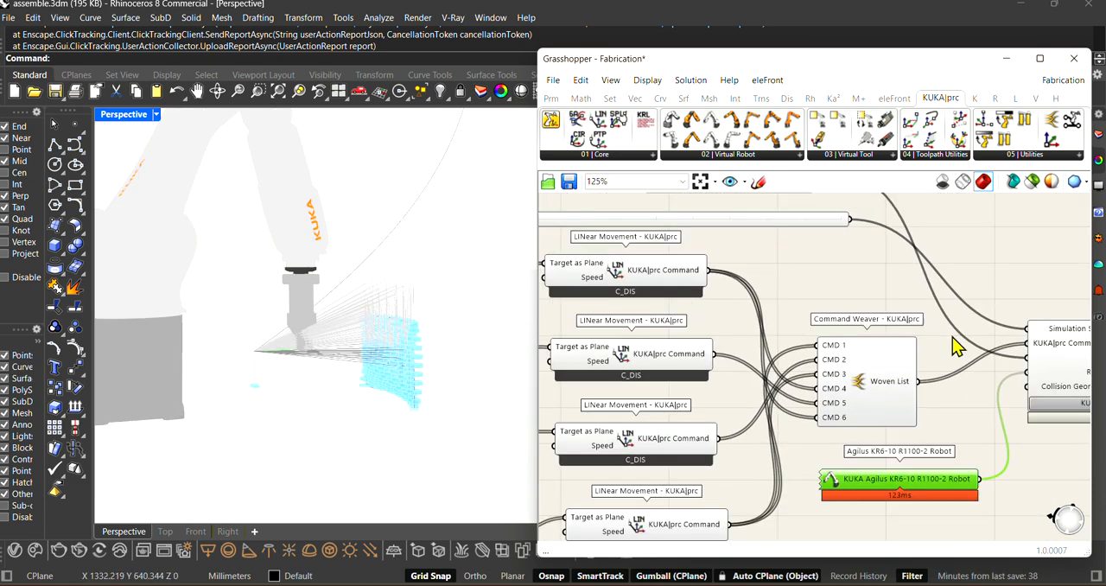
scroll(956, 345, "down", 1)
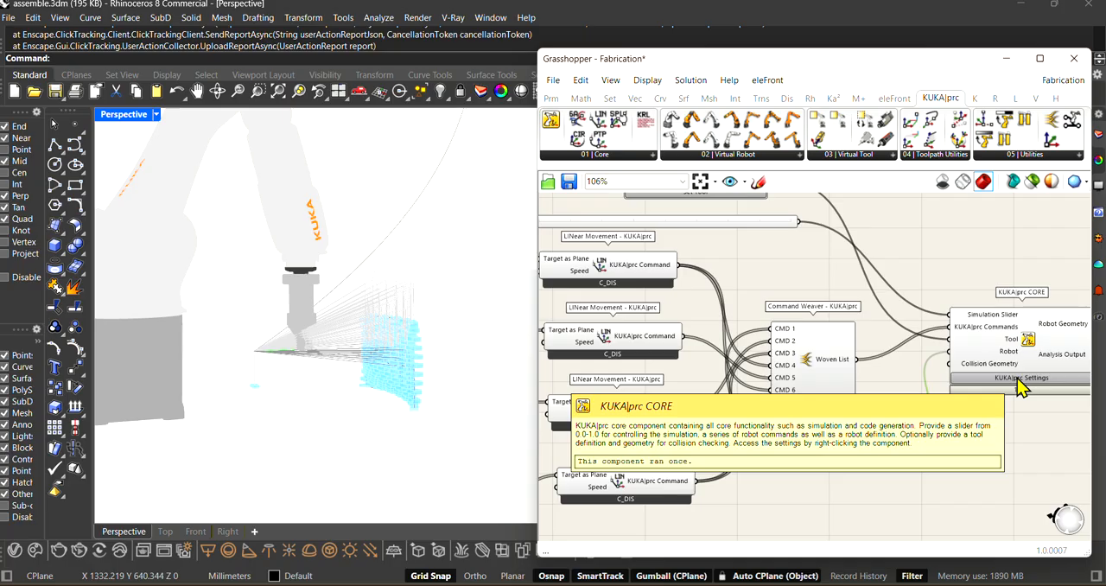
double_click(1020, 386)
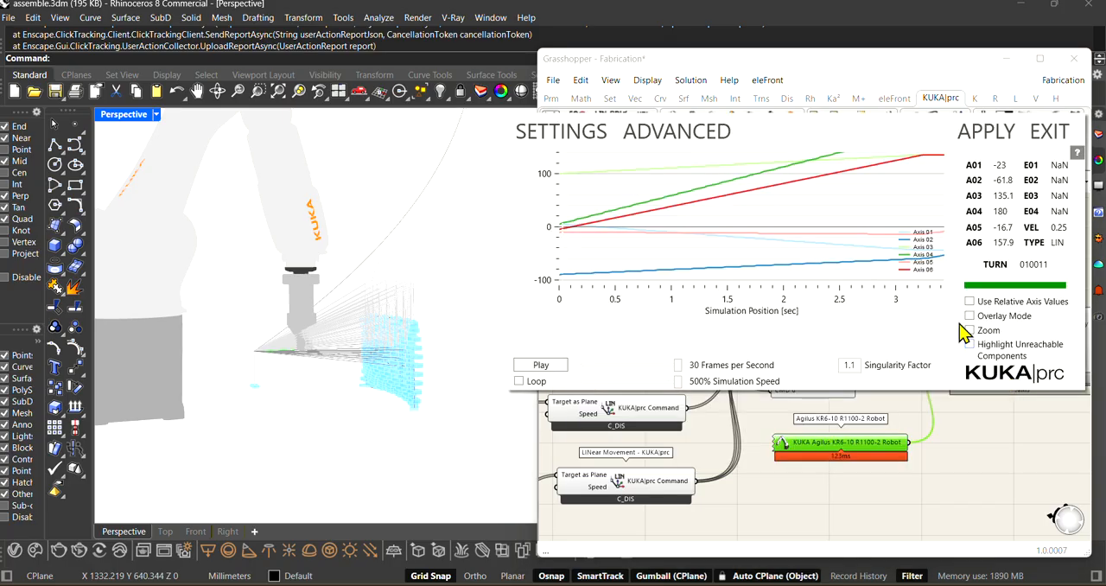
left_click(540, 366)
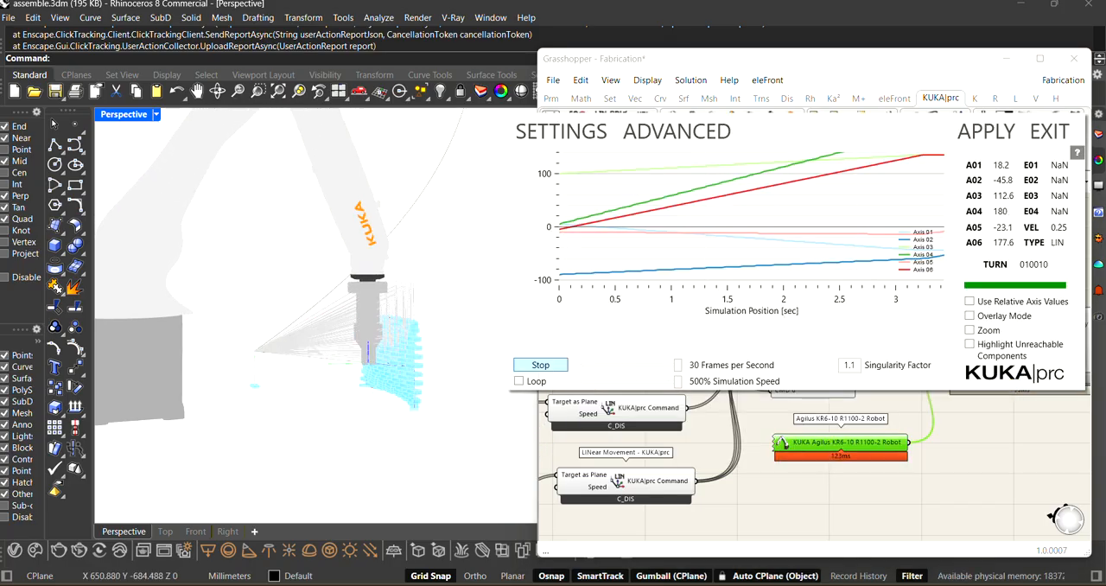